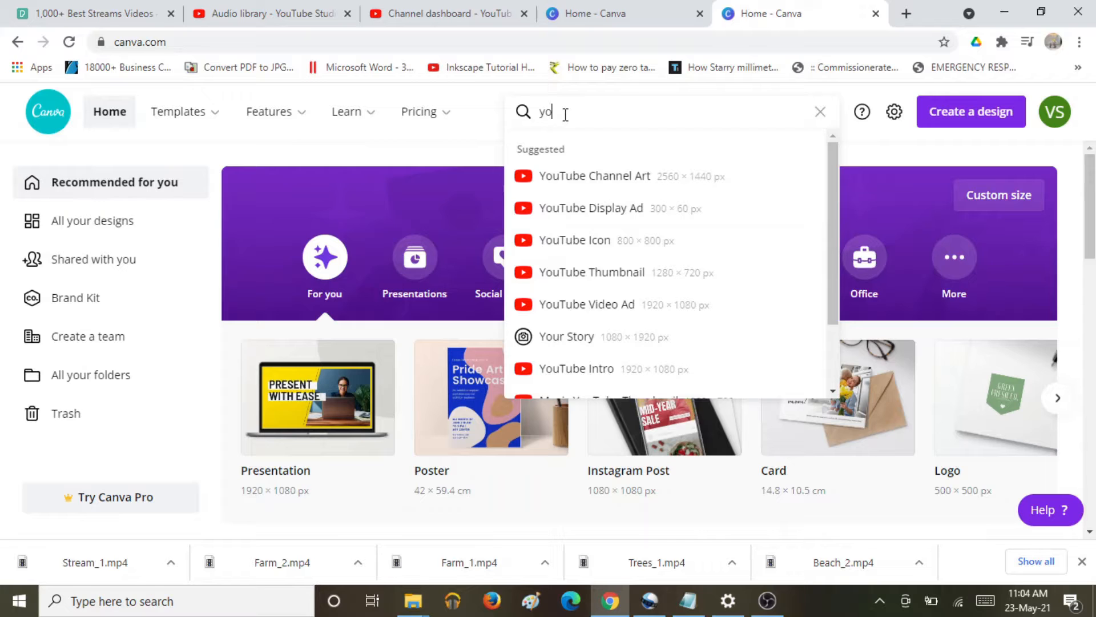
Step: Search the templates for "youtube intro"
text(utu)
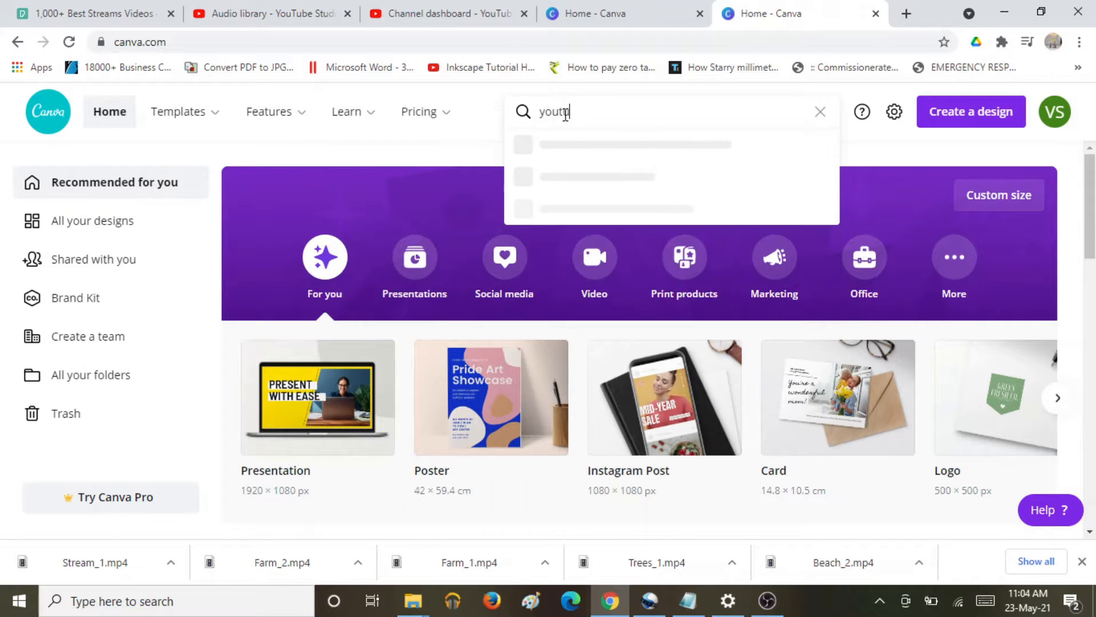
text(be in)
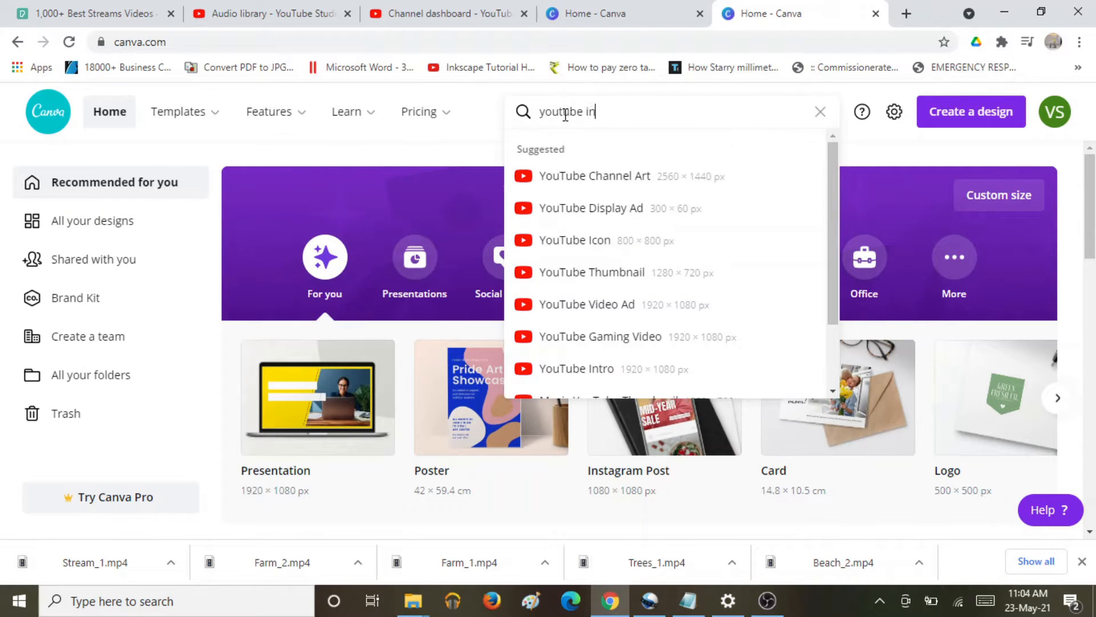
text(tro)
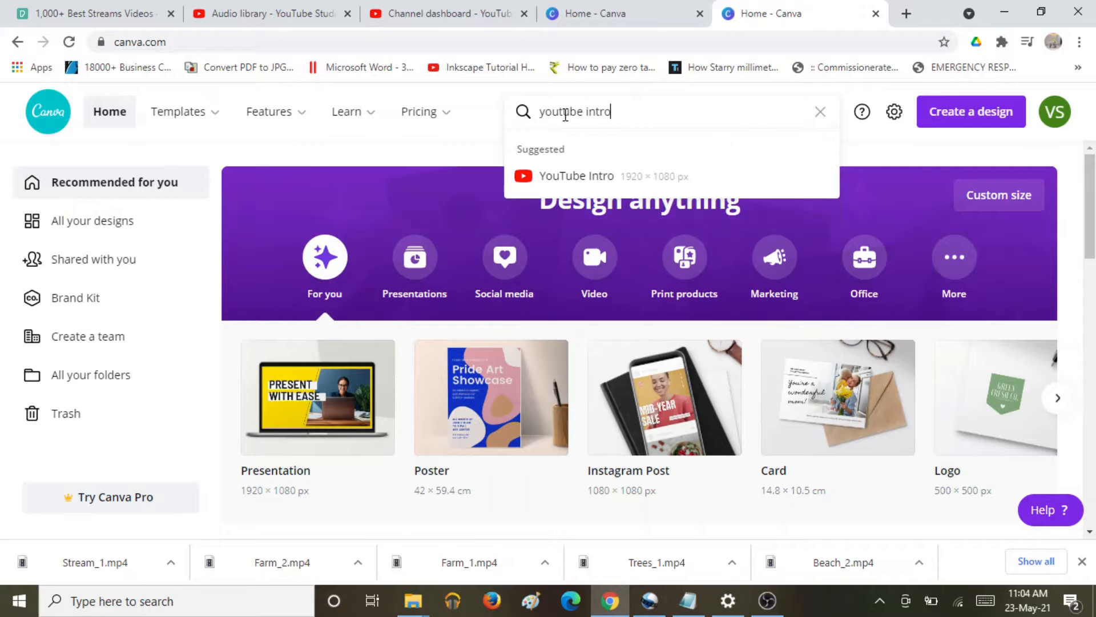
key(Return)
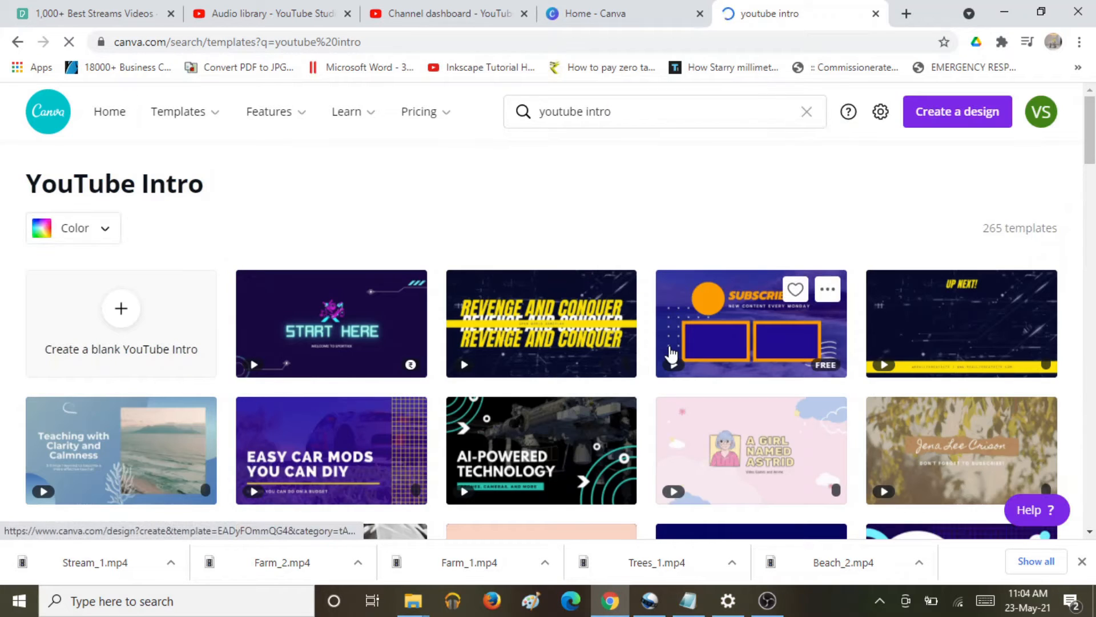
Step: Browse the YouTube Intro template results to examine the available designs and their free or paid labels
scroll(726, 367, down, 4)
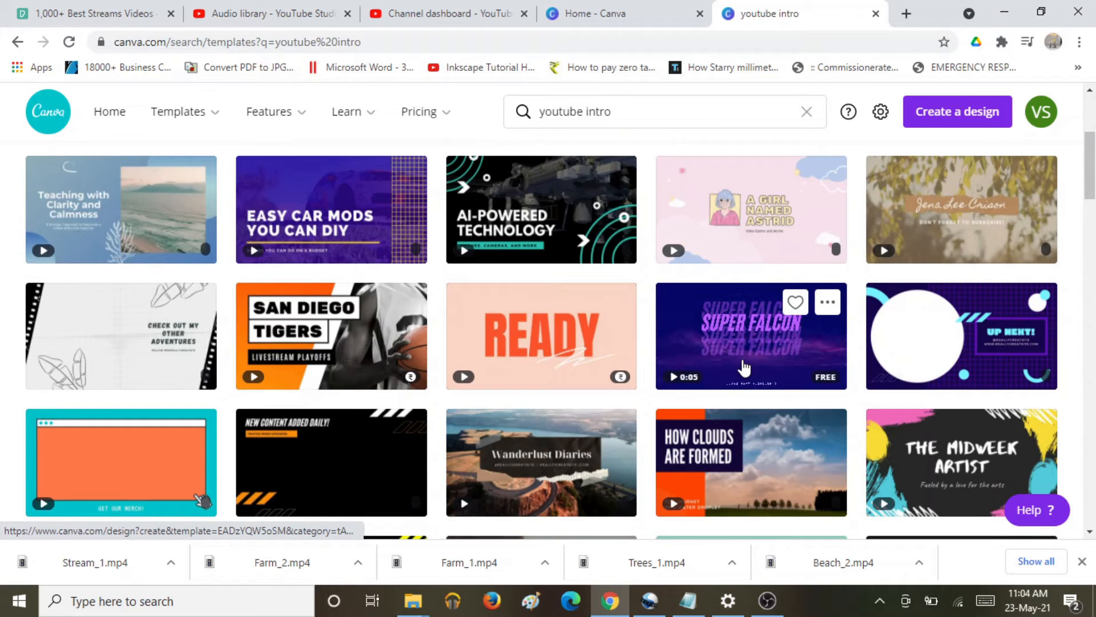
scroll(744, 369, down, 1)
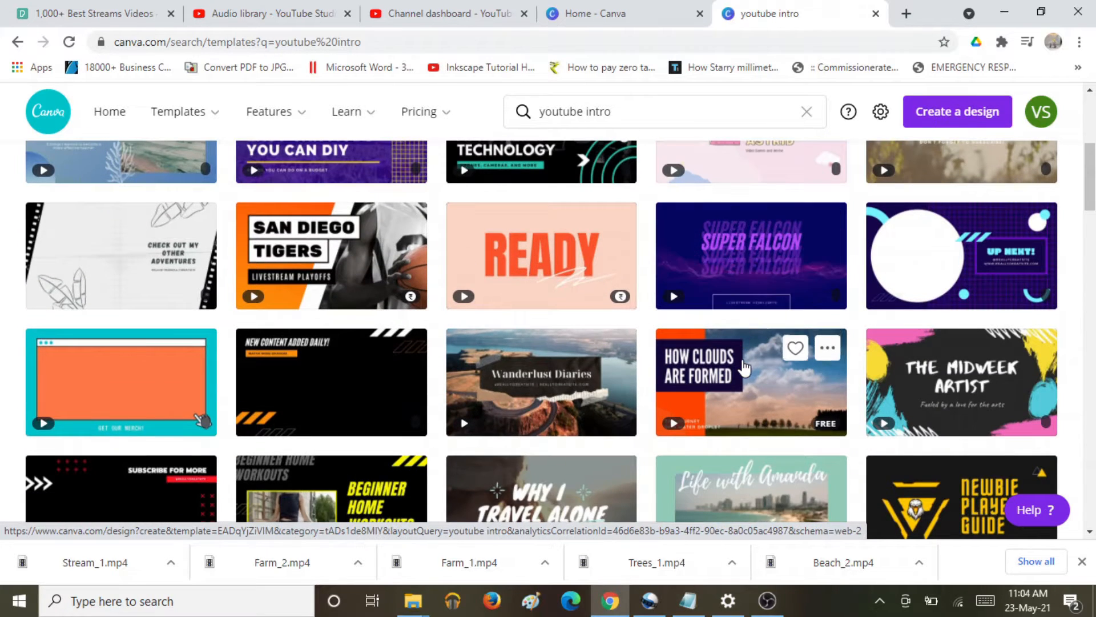
scroll(743, 368, down, 2)
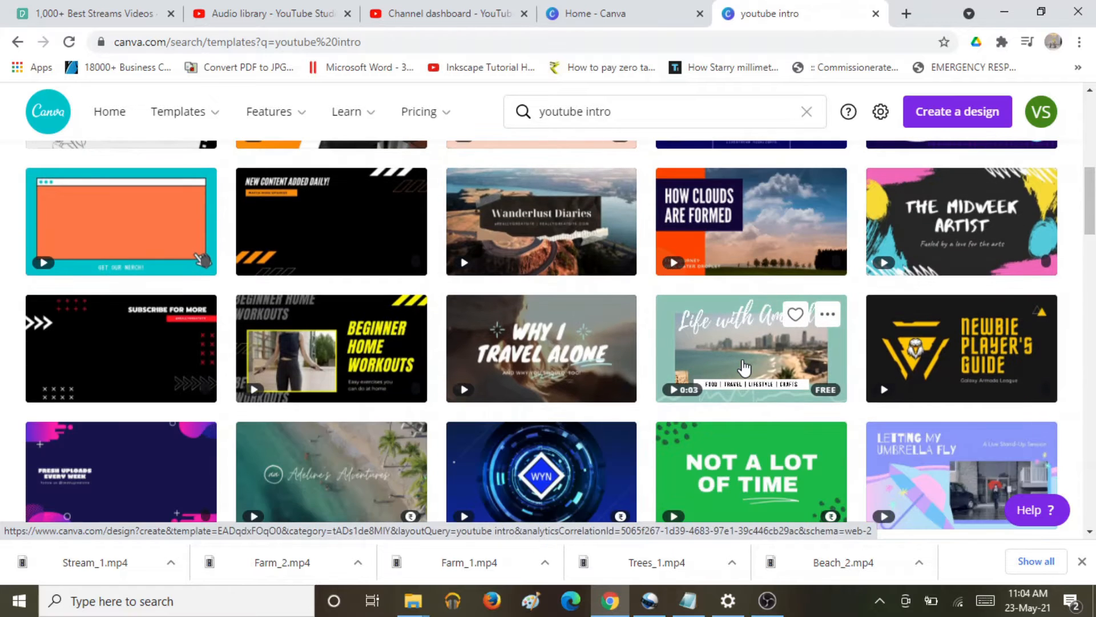
scroll(743, 368, down, 2)
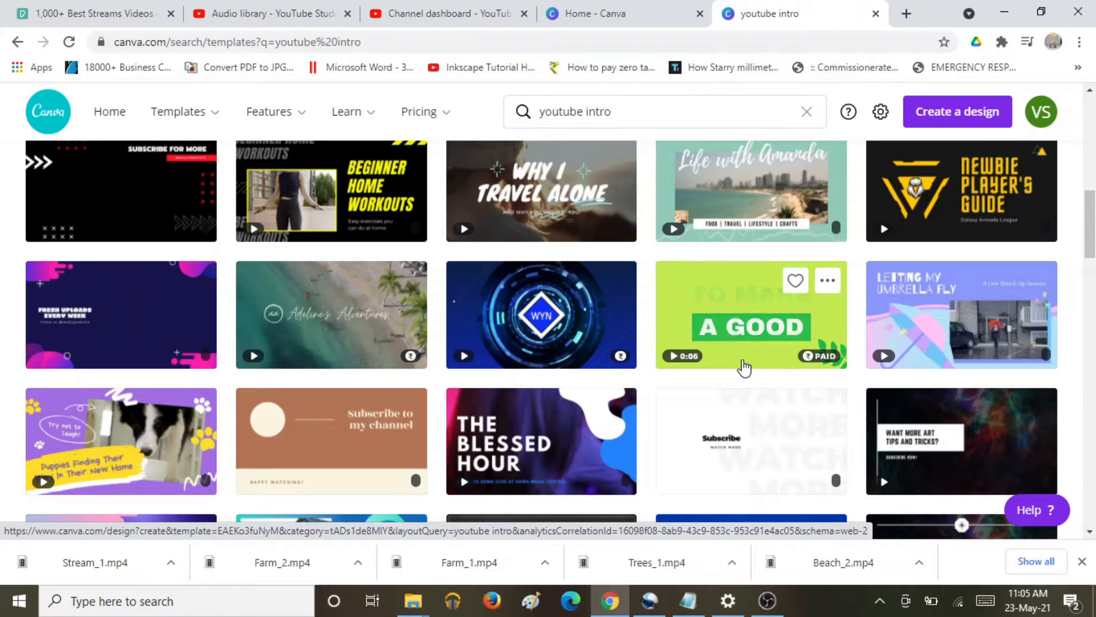
scroll(743, 368, down, 1)
scroll(743, 368, down, 1)
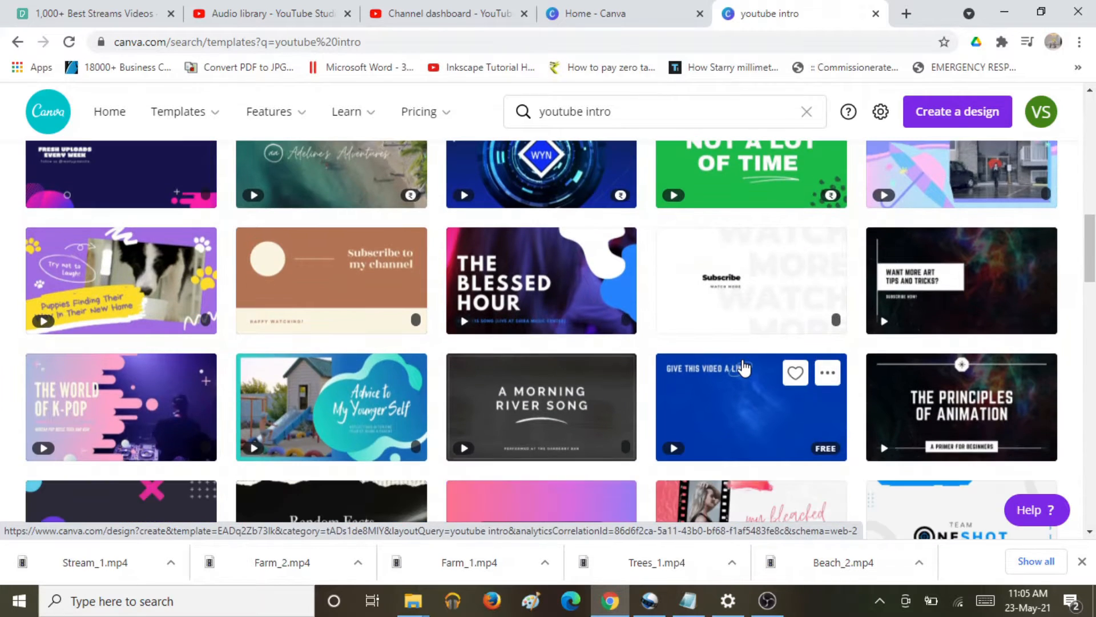
scroll(743, 368, down, 2)
scroll(743, 368, down, 2)
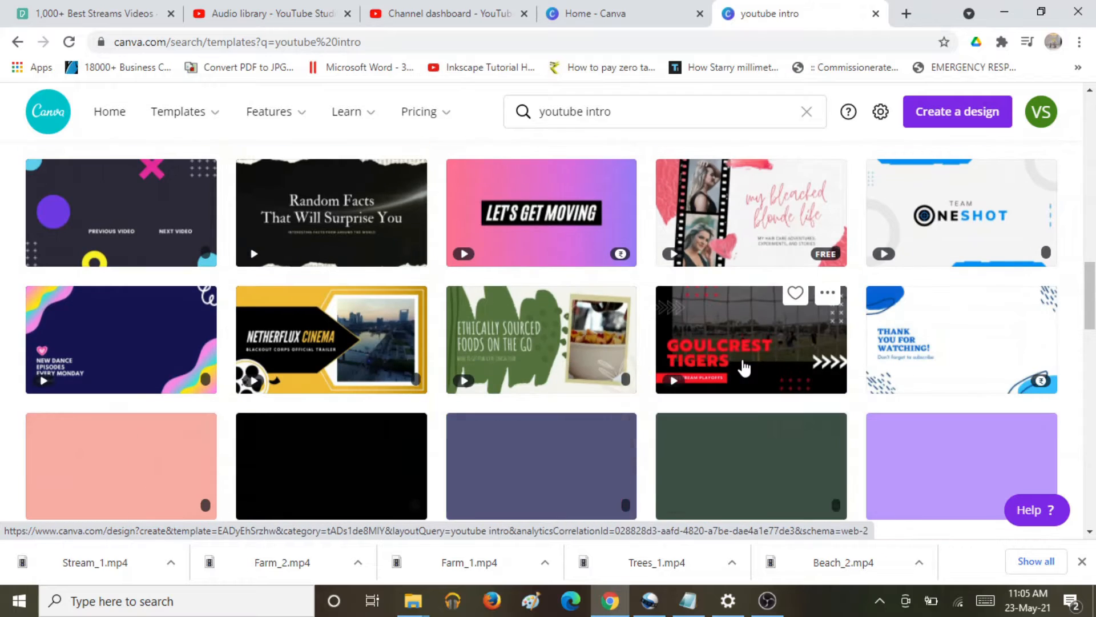
scroll(743, 369, down, 1)
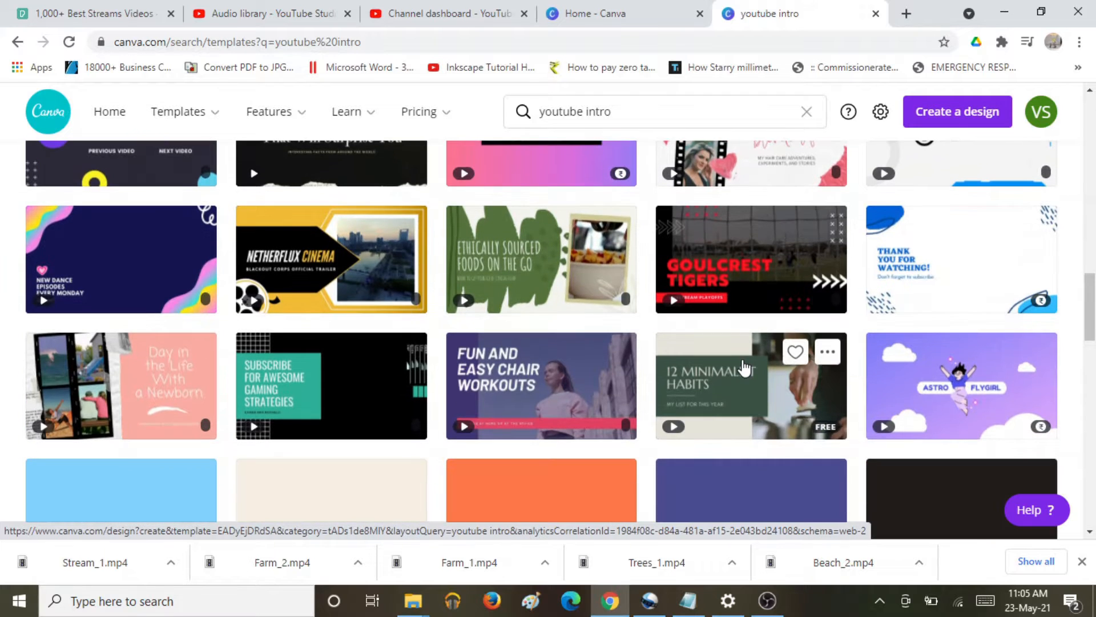
scroll(743, 368, down, 2)
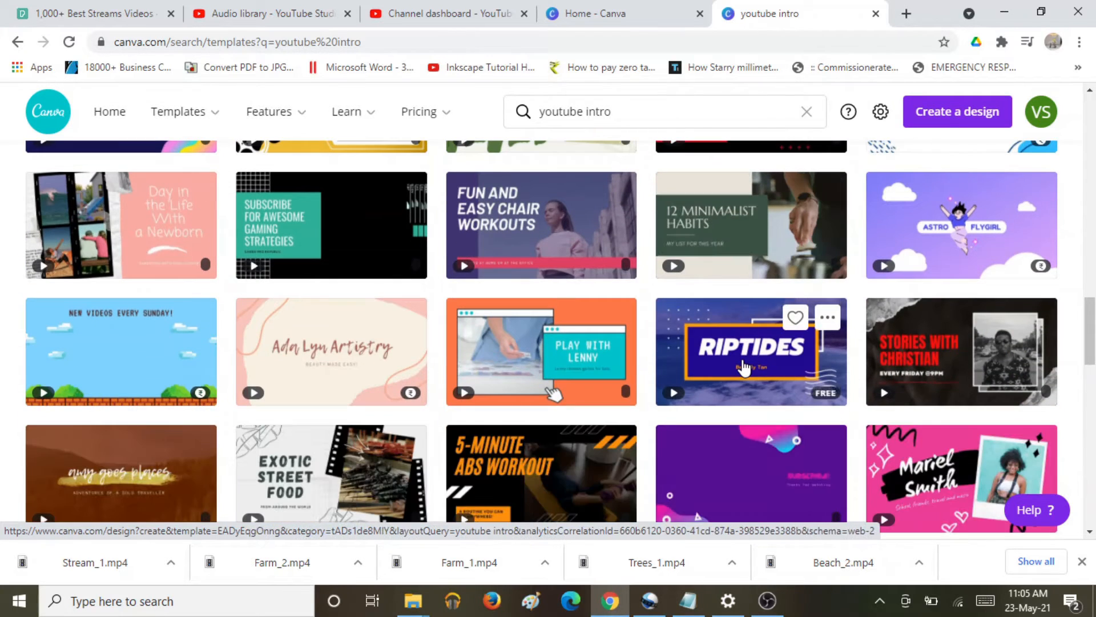
scroll(743, 368, down, 1)
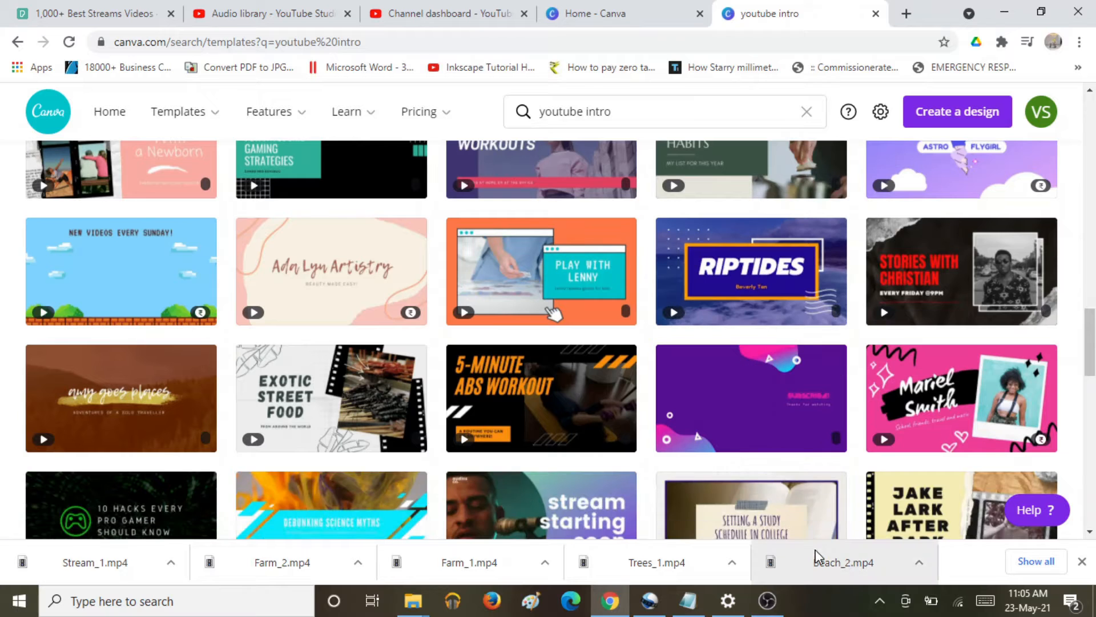
scroll(798, 519, down, 1)
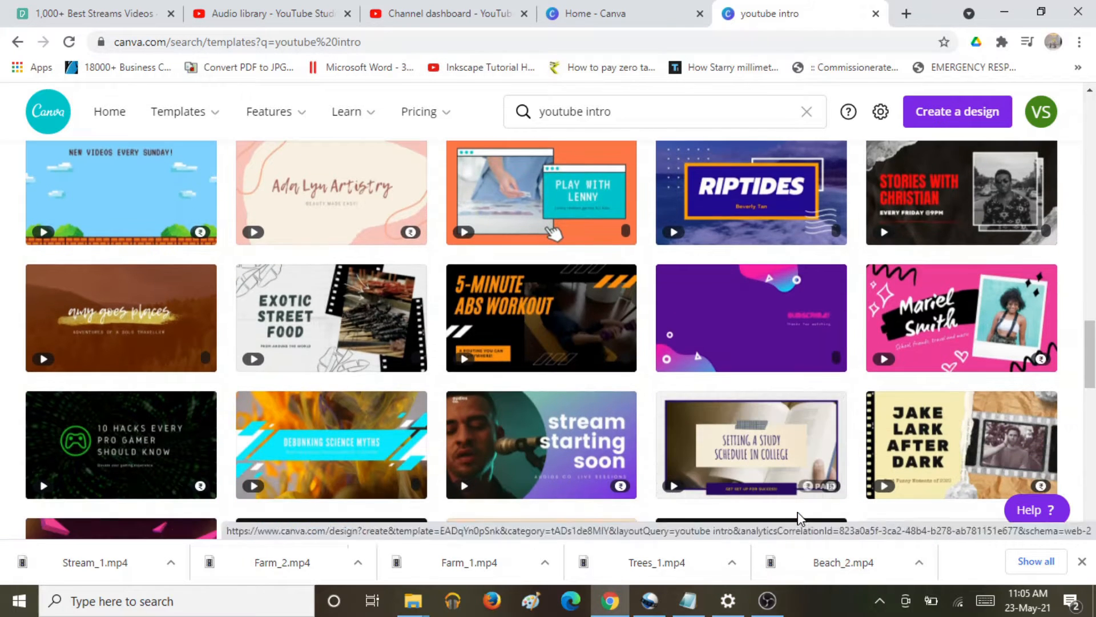
scroll(797, 512, down, 1)
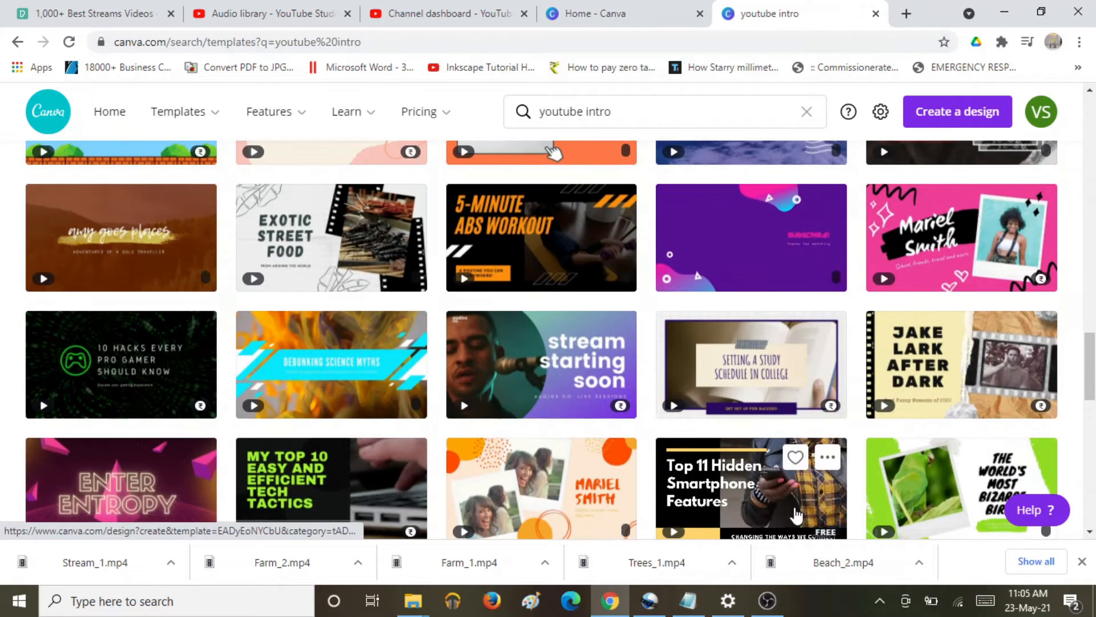
scroll(796, 512, down, 2)
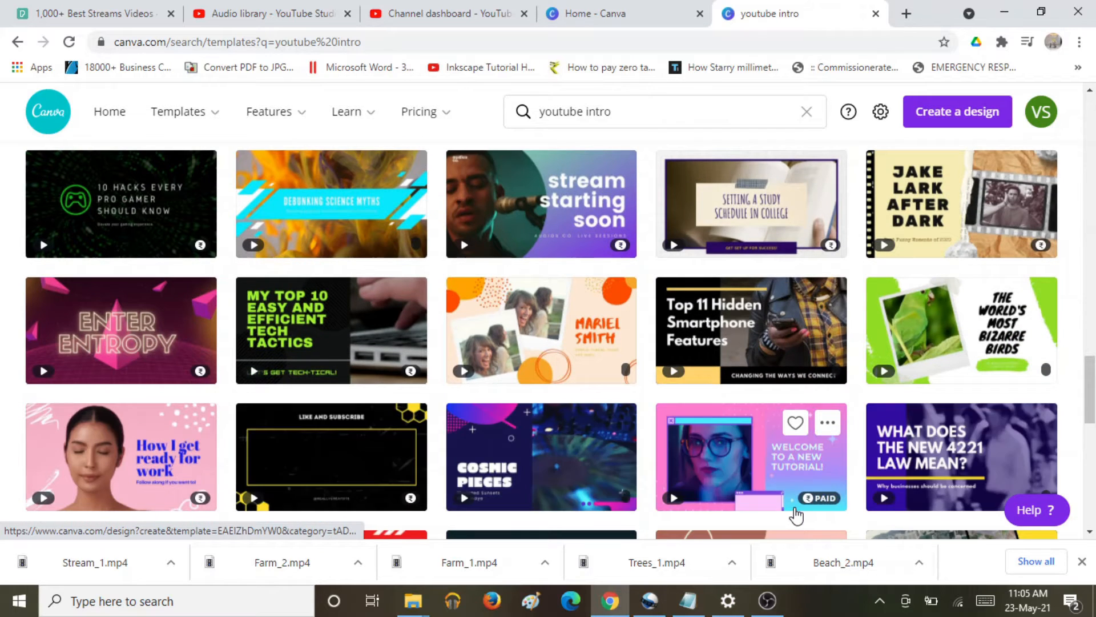
scroll(797, 513, down, 2)
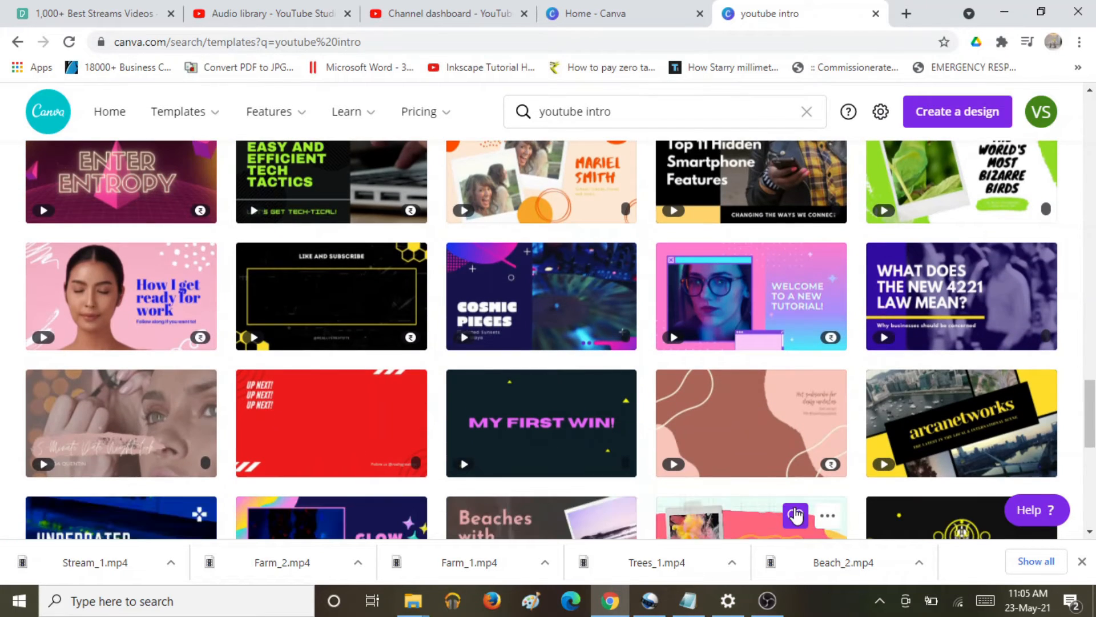
scroll(797, 515, down, 2)
scroll(796, 515, down, 1)
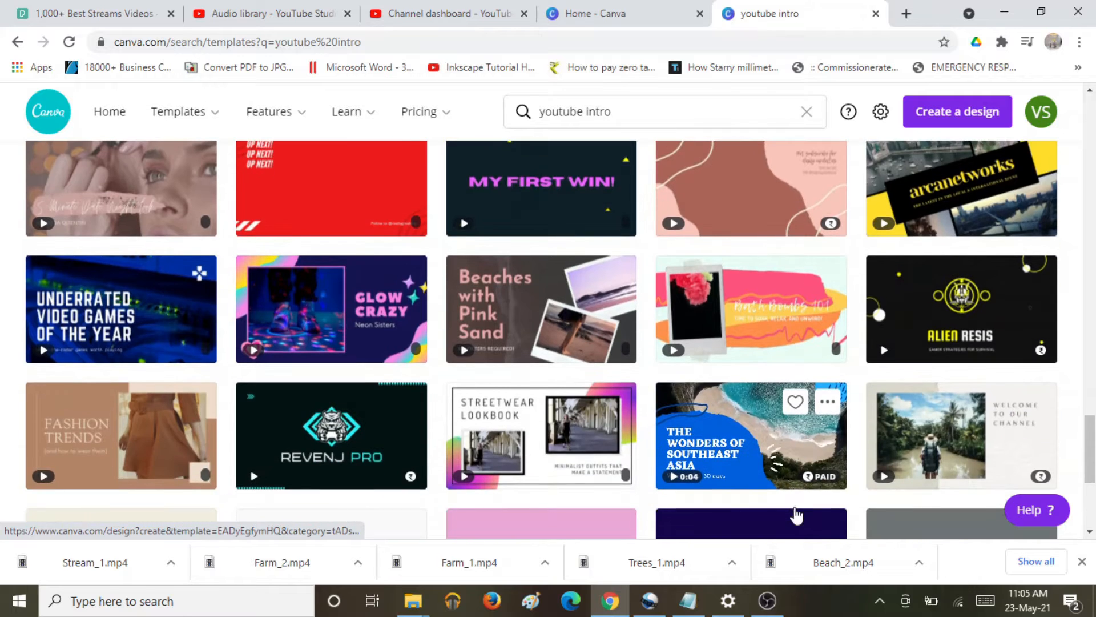
scroll(798, 514, down, 2)
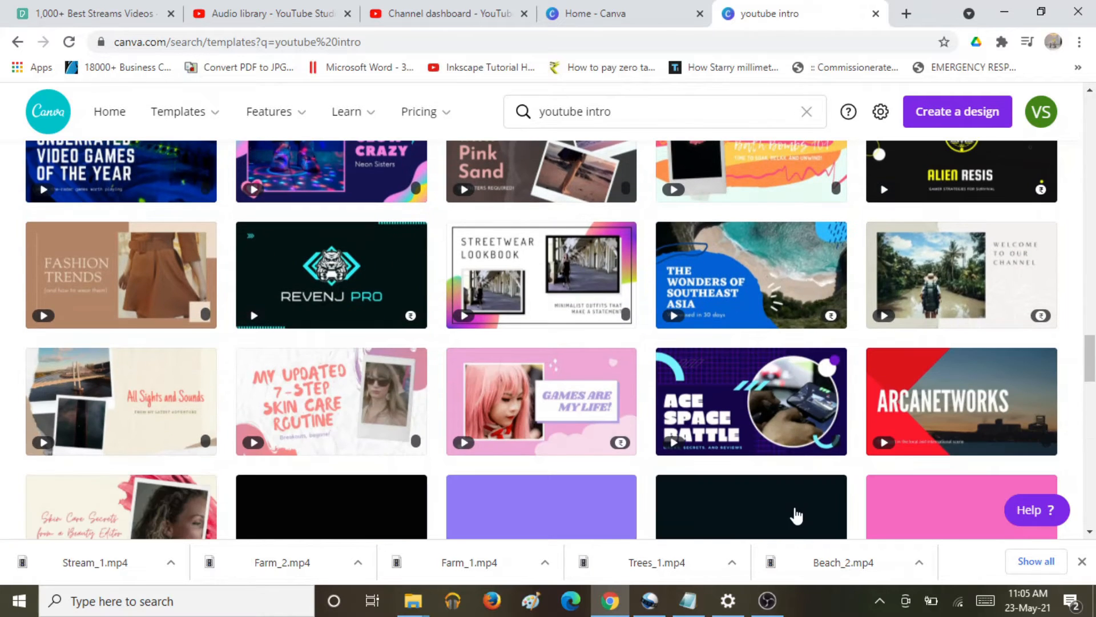
scroll(797, 515, down, 3)
scroll(796, 515, down, 3)
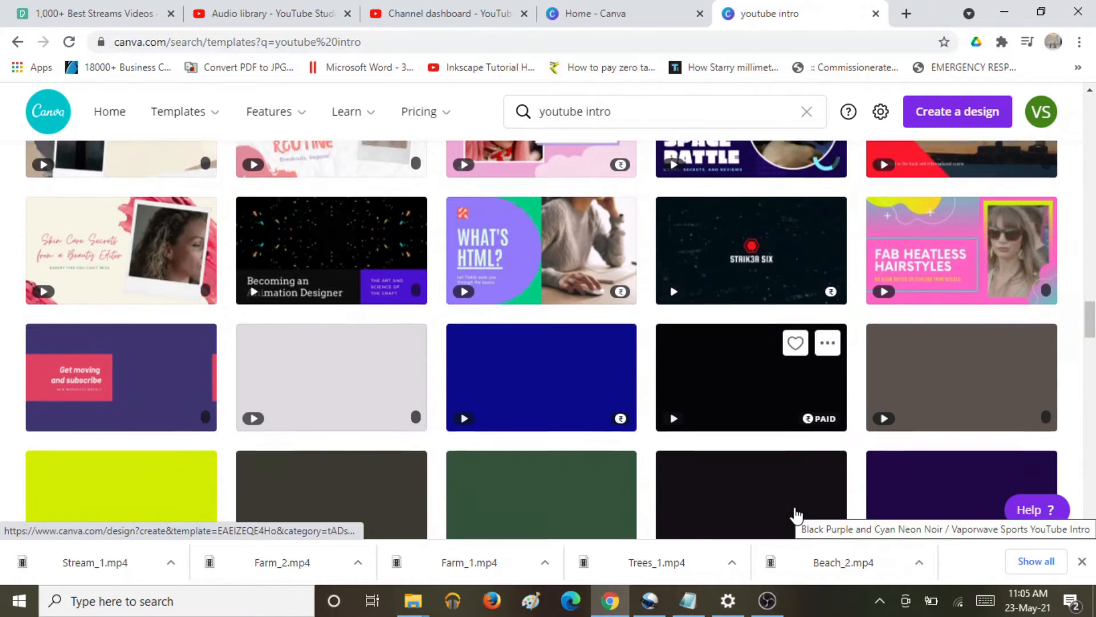
scroll(797, 515, down, 3)
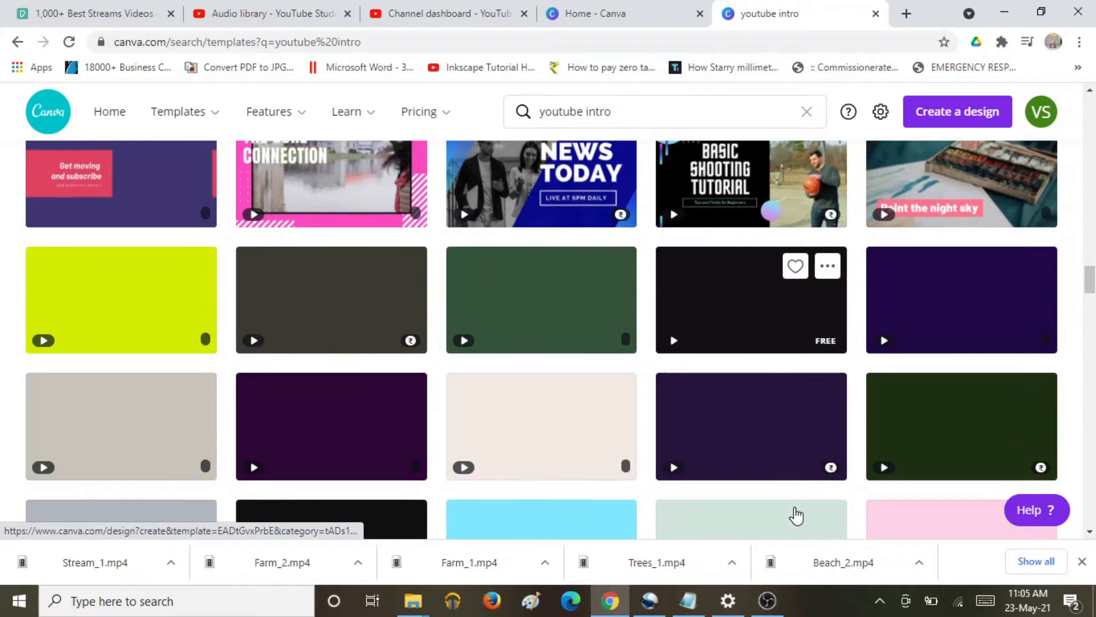
scroll(796, 515, down, 2)
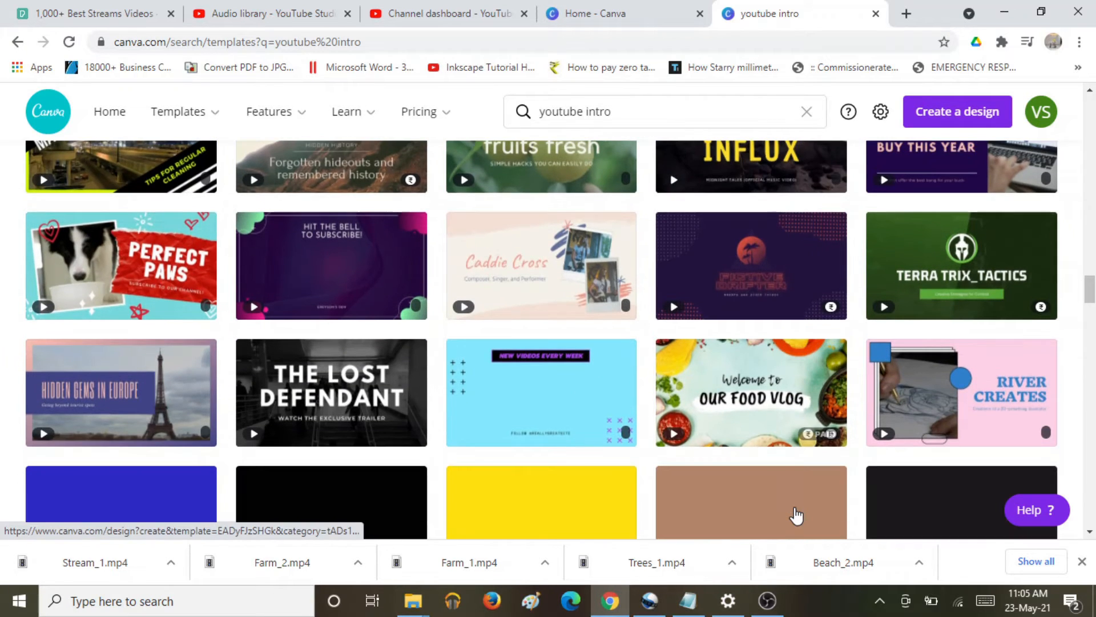
scroll(798, 514, down, 2)
scroll(798, 514, down, 2)
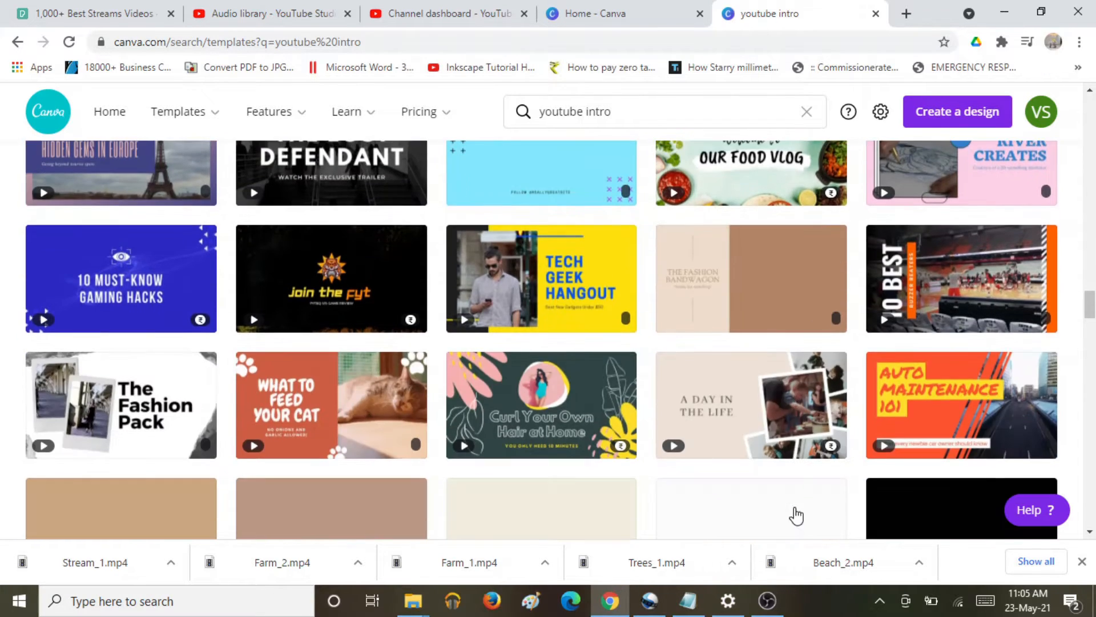
scroll(797, 508, down, 3)
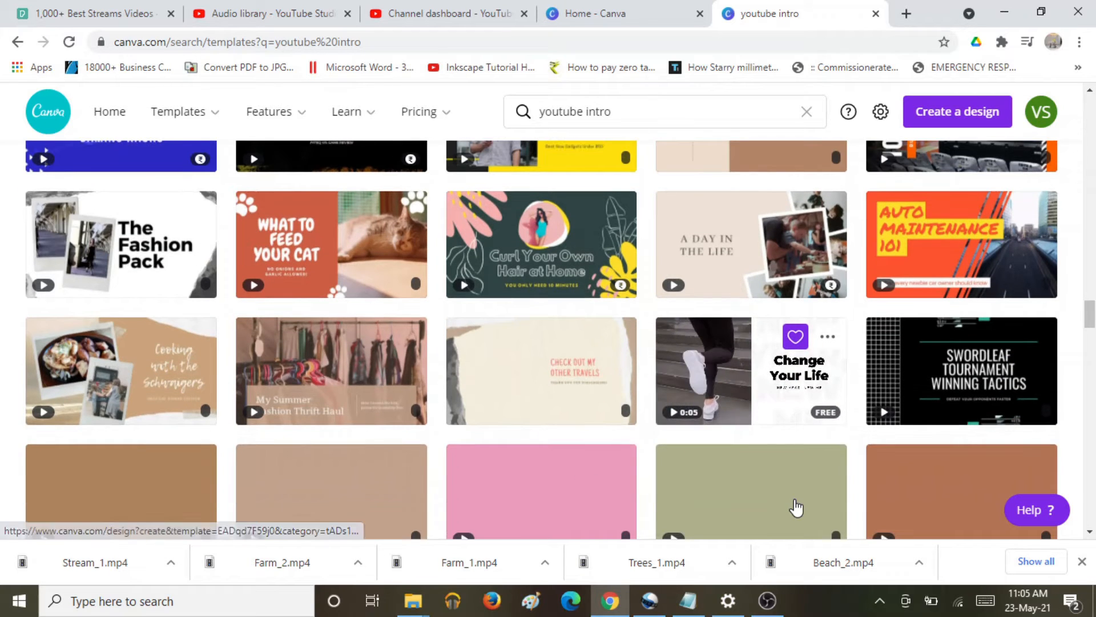
scroll(797, 507, down, 3)
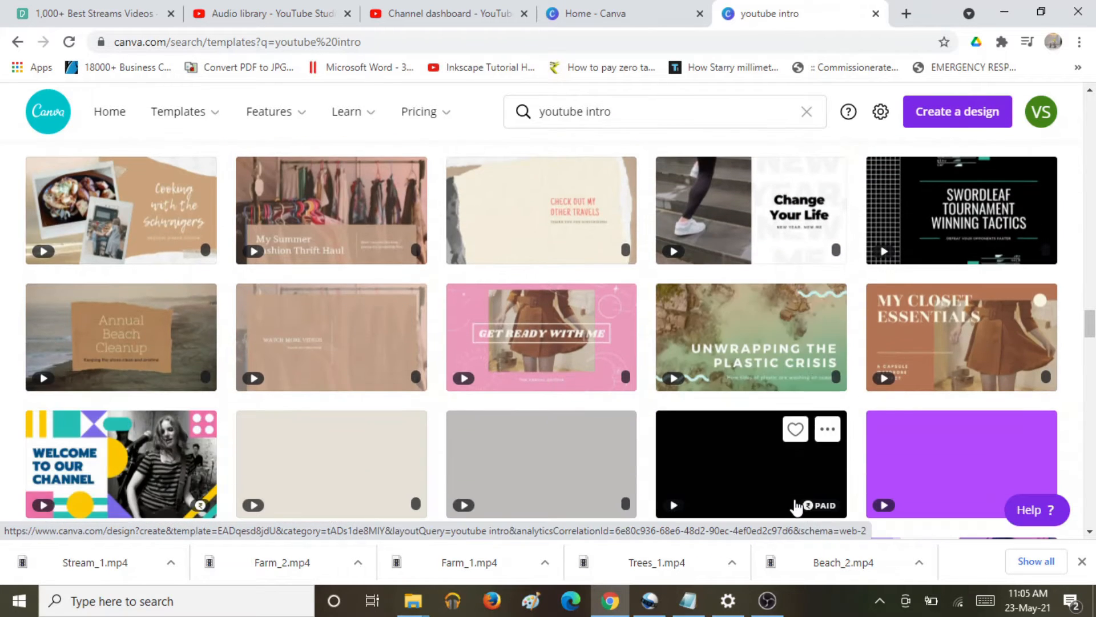
scroll(797, 506, down, 1)
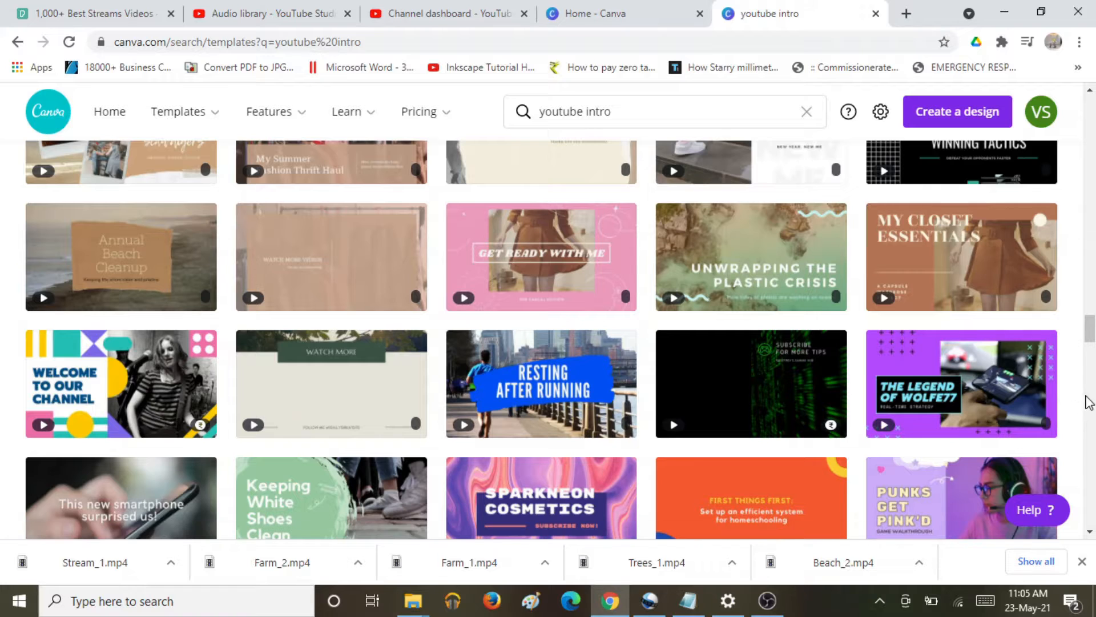
drag(1091, 335, 1091, 413)
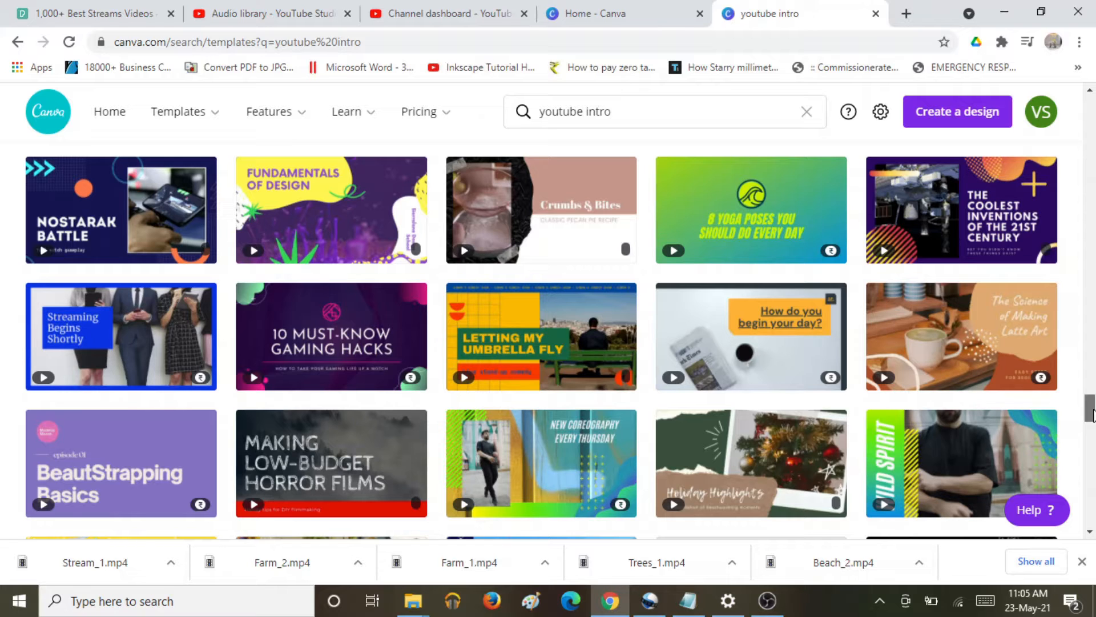
Step: Open the dark blue "New Dance Episodes Every Monday" YouTube Intro template for editing
drag(1091, 413, 1090, 200)
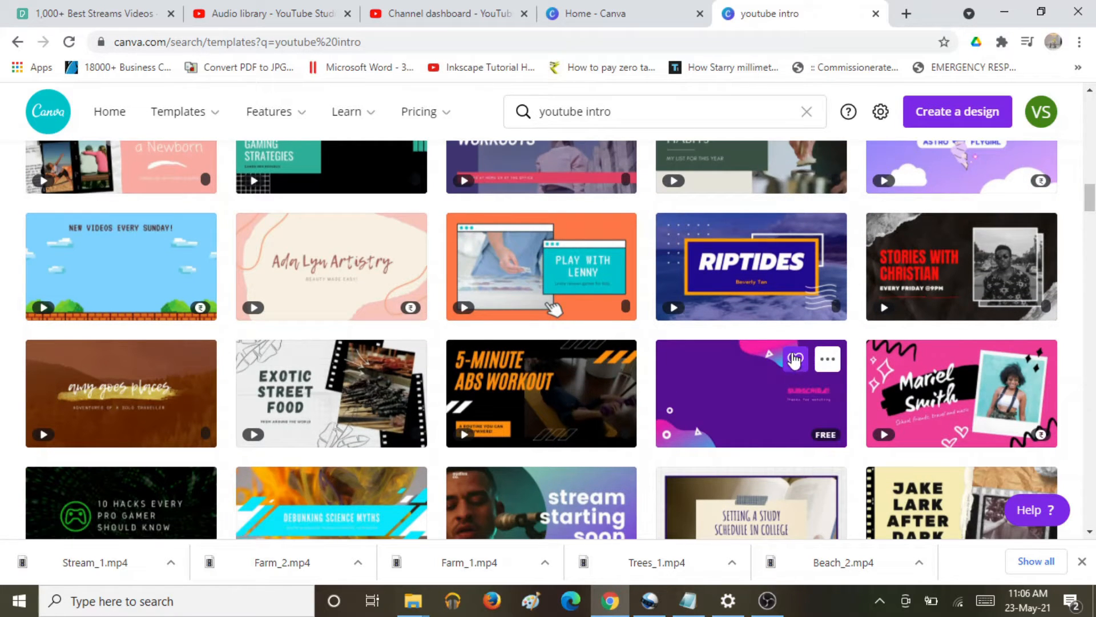
scroll(925, 297, up, 5)
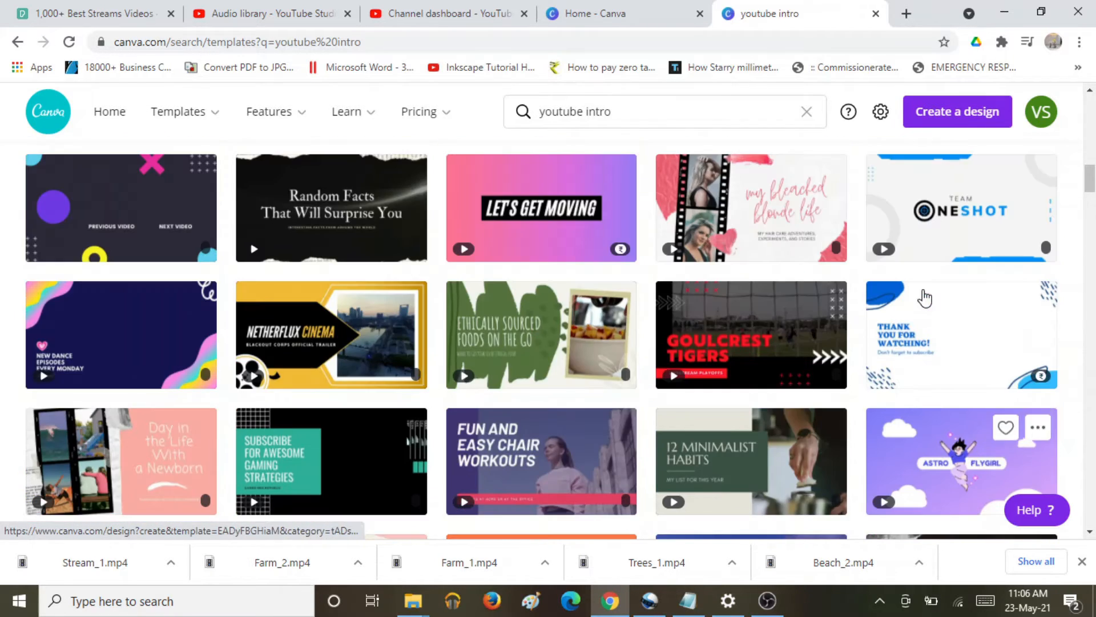
click(118, 341)
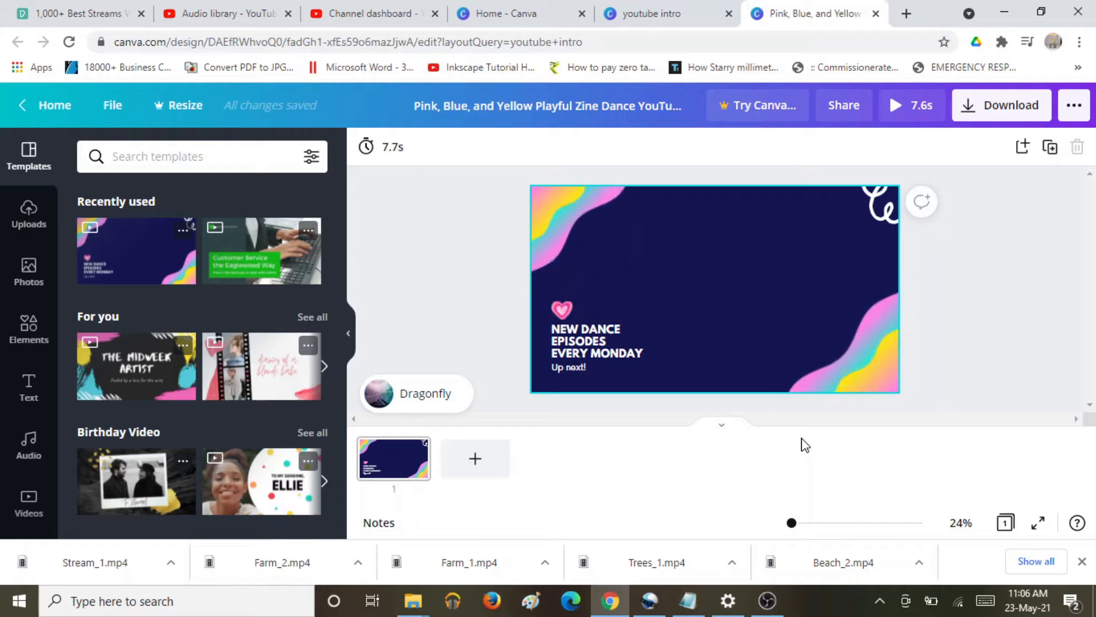
Step: Delete the "New Dance Episodes Every Monday" heading and the "Up next!" text from the template
click(592, 340)
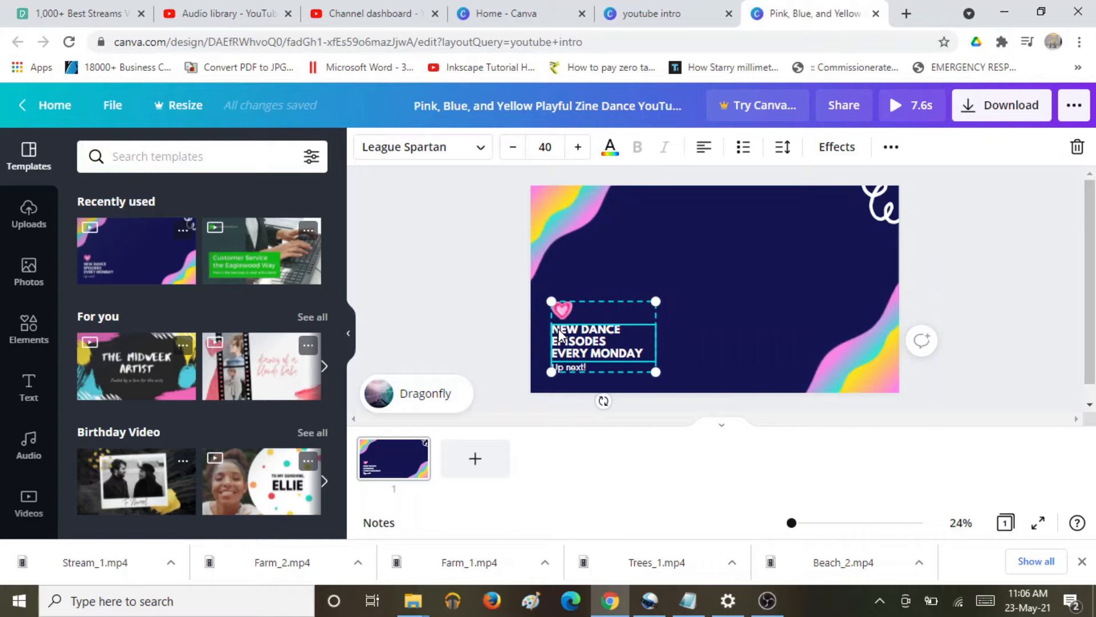
double_click(575, 331)
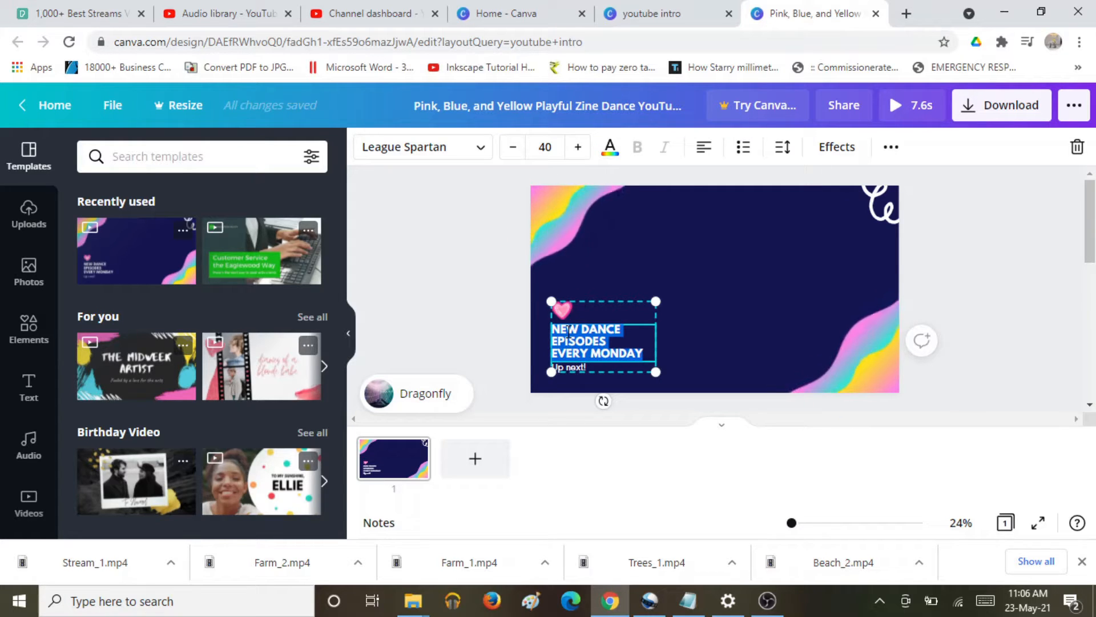
key(Delete)
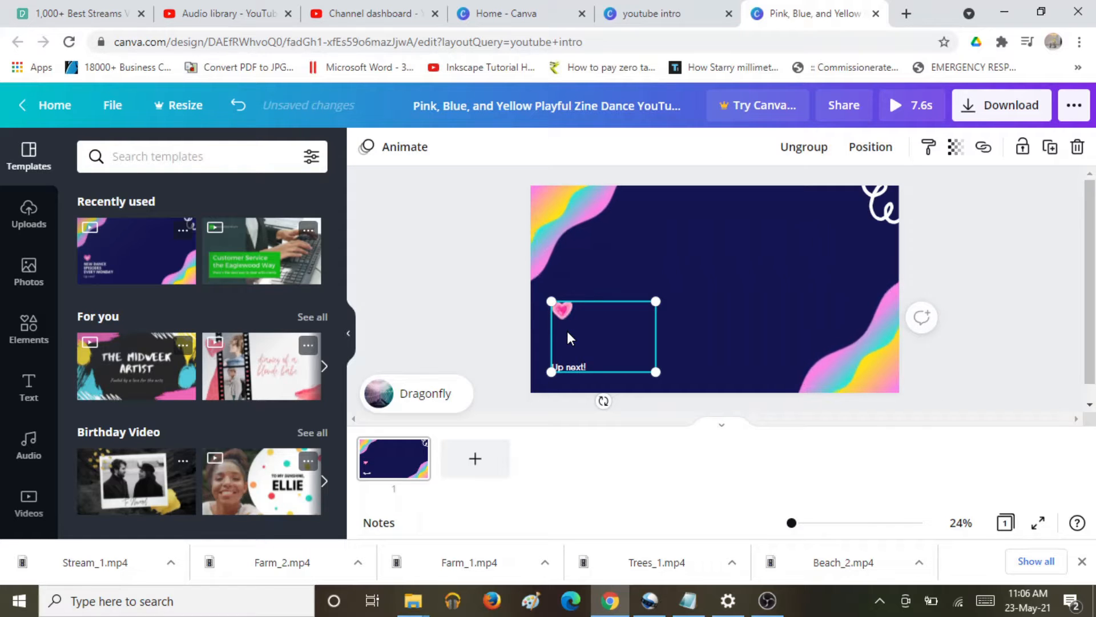
double_click(598, 365)
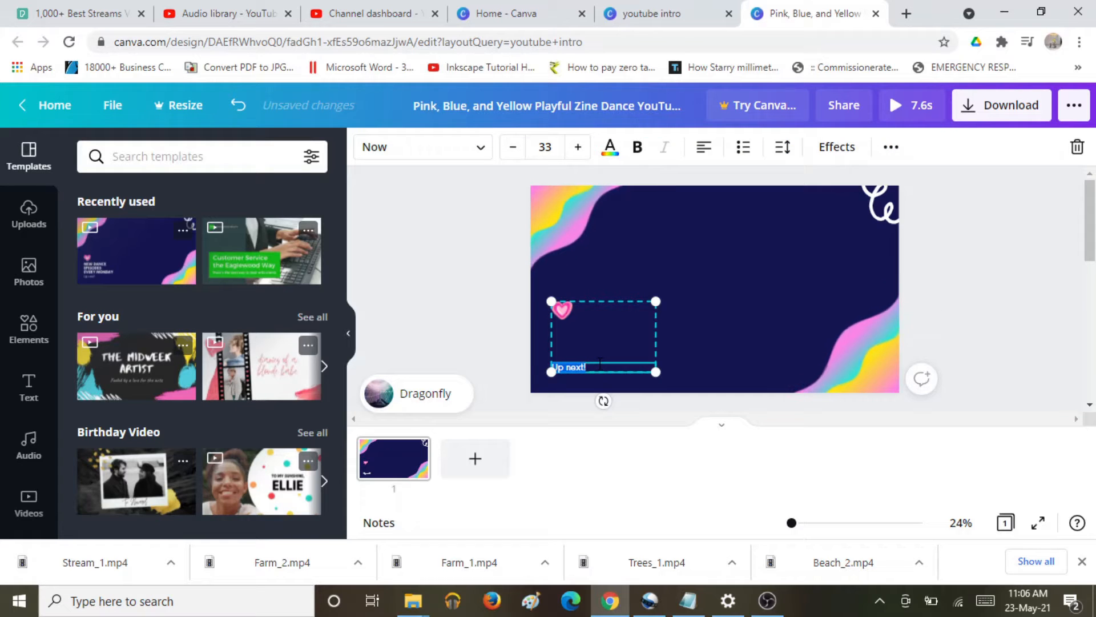
key(Delete)
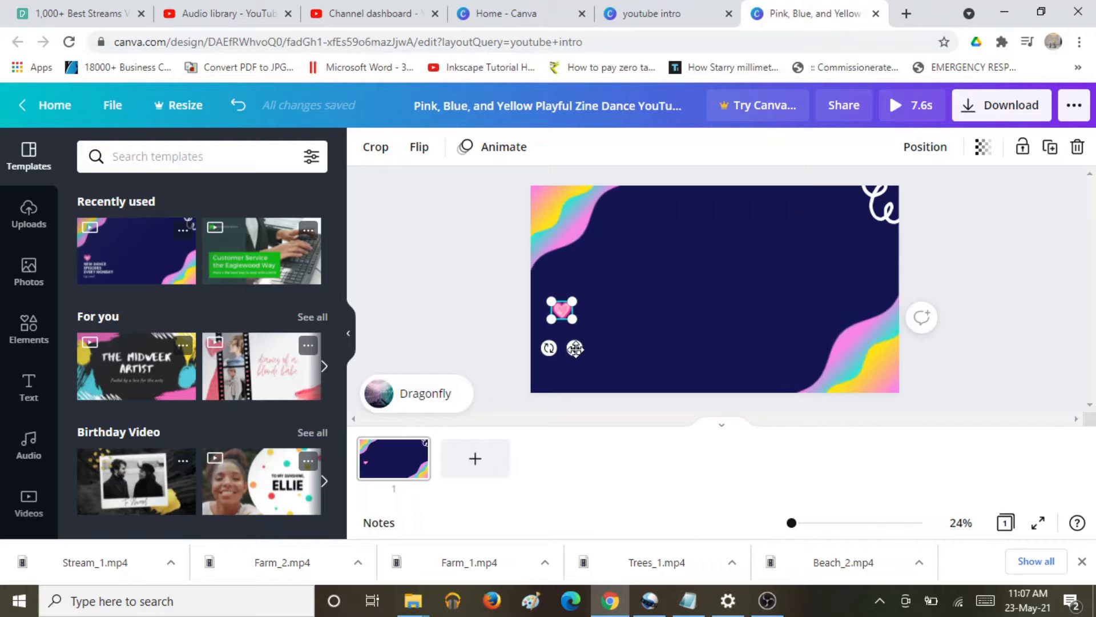
Step: Move the pink heart up beside the colourful wave in the design's upper-left corner
drag(579, 339, 618, 268)
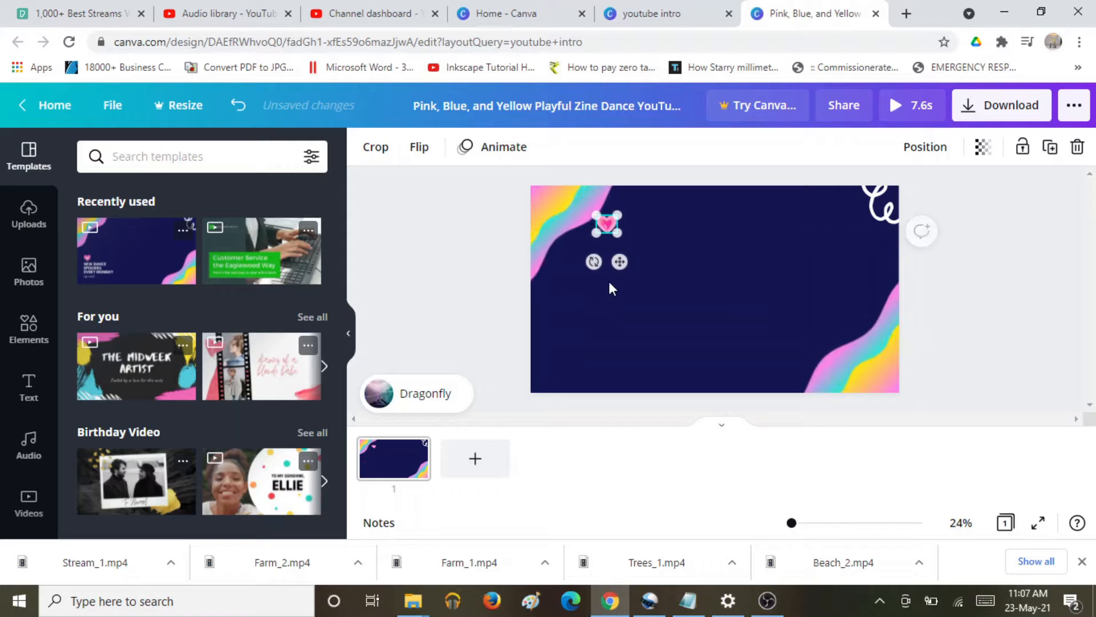
click(670, 261)
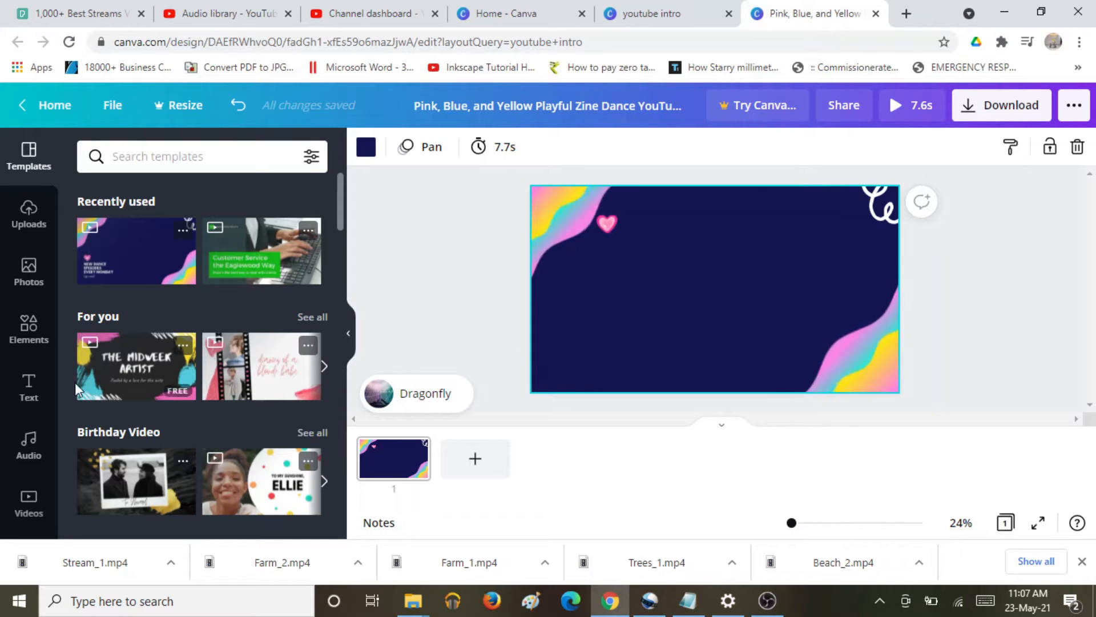
Step: Search the ready-made text designs for "titles"
click(38, 391)
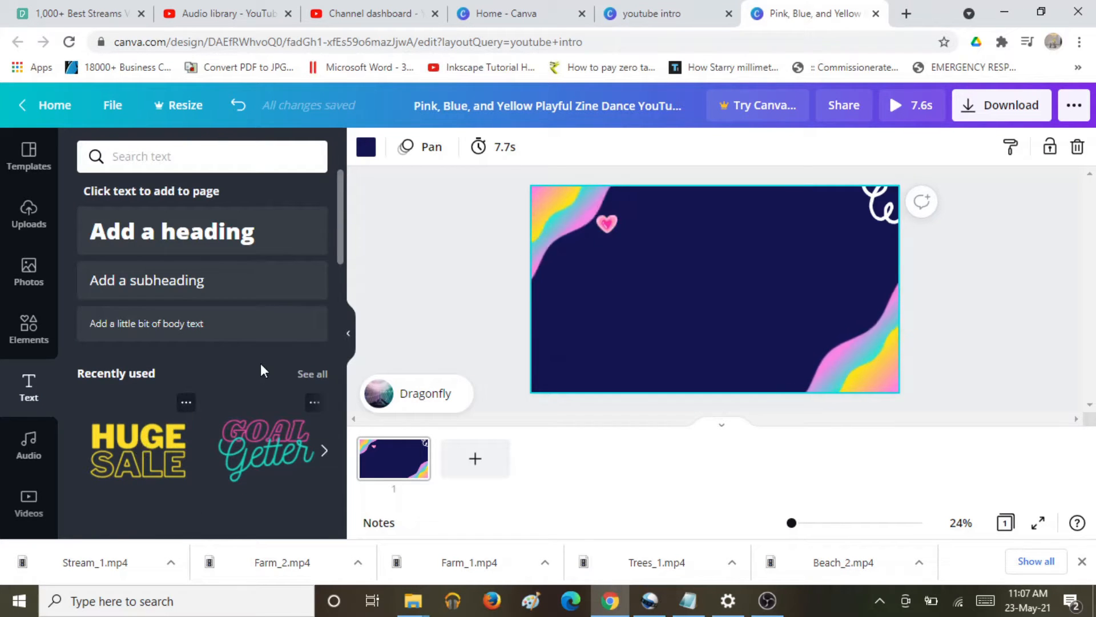
scroll(261, 366, down, 2)
scroll(263, 372, down, 10)
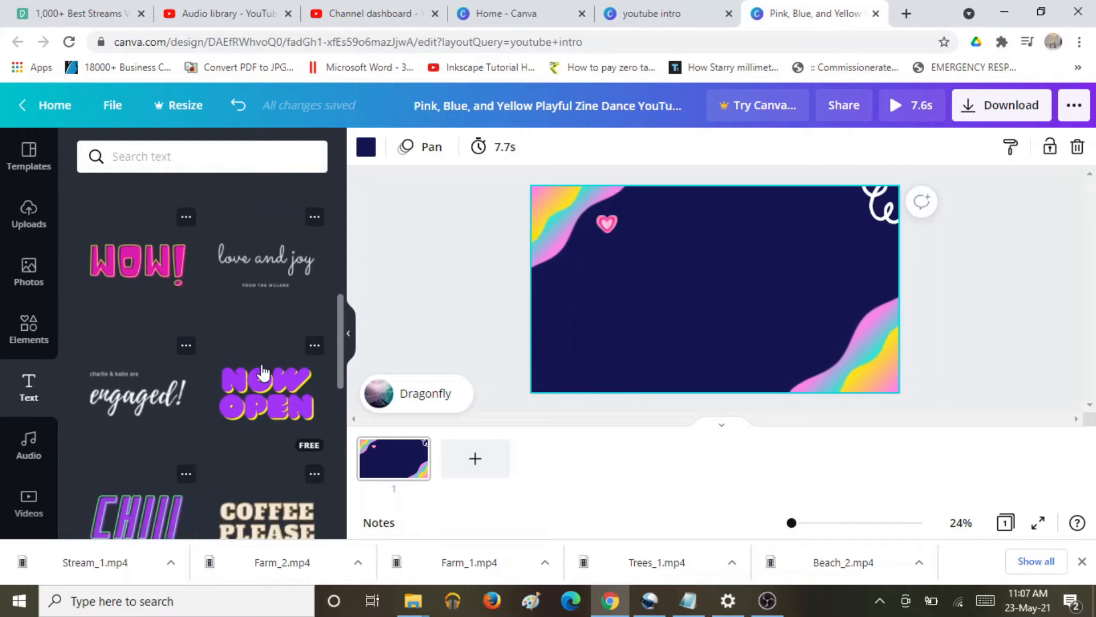
click(171, 156)
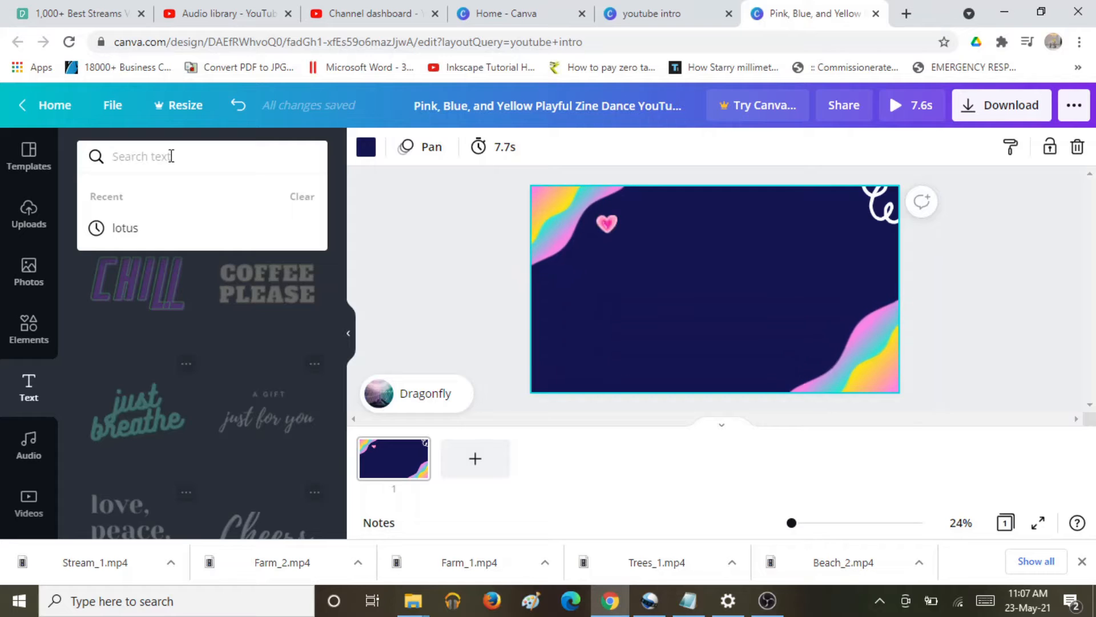
text(titles)
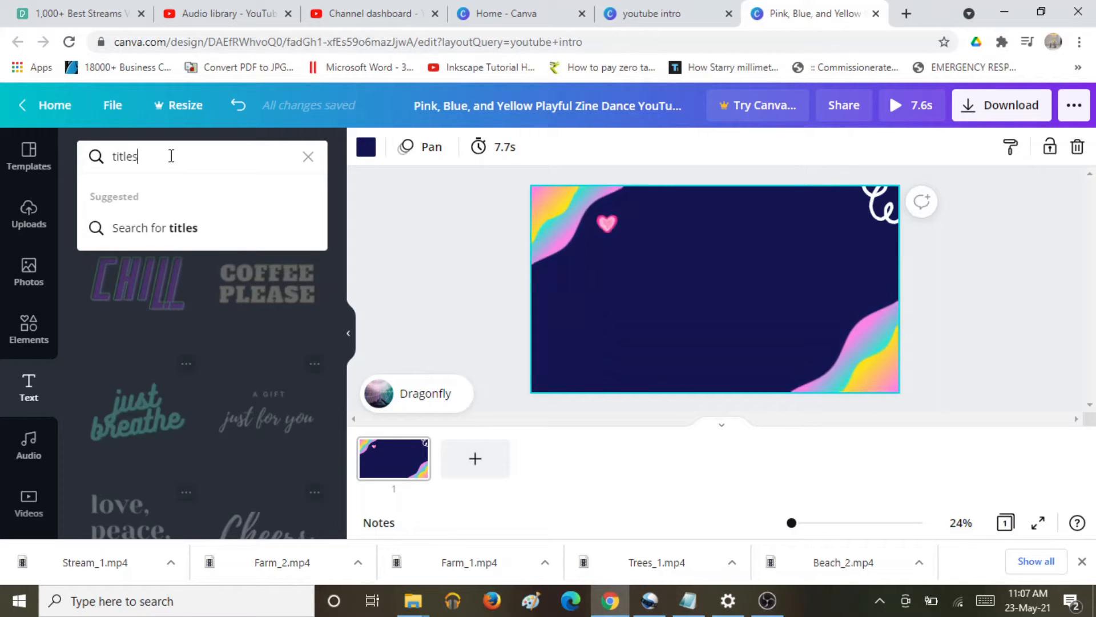
key(Return)
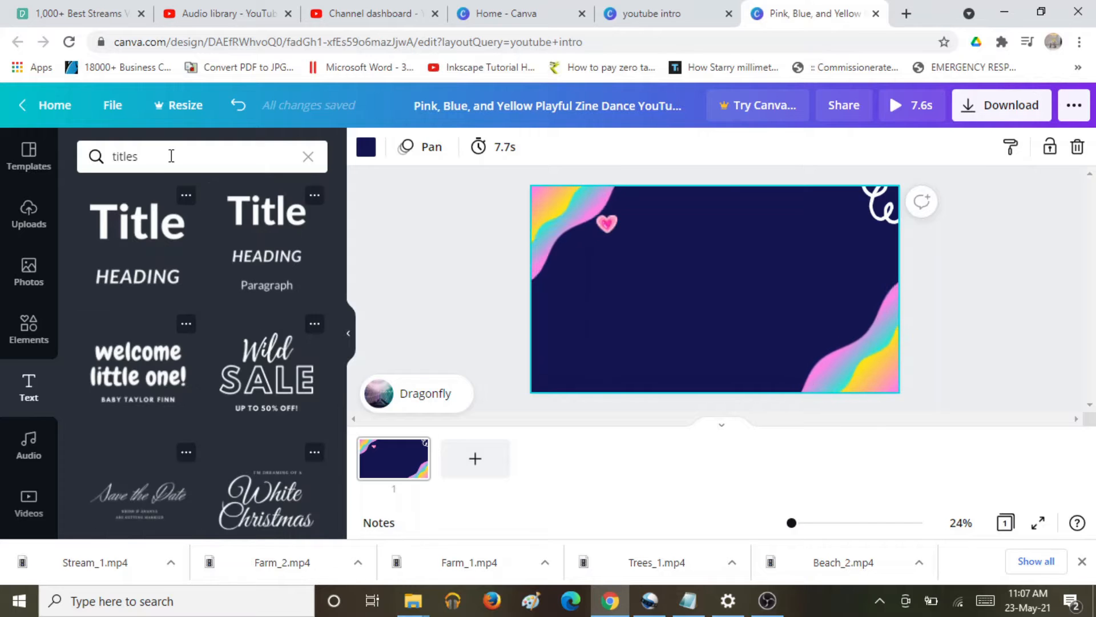
Step: Add the "Fab at Fifty!" text design to the page, shrink it to fit and centre it on the dark blue background
scroll(217, 291, down, 6)
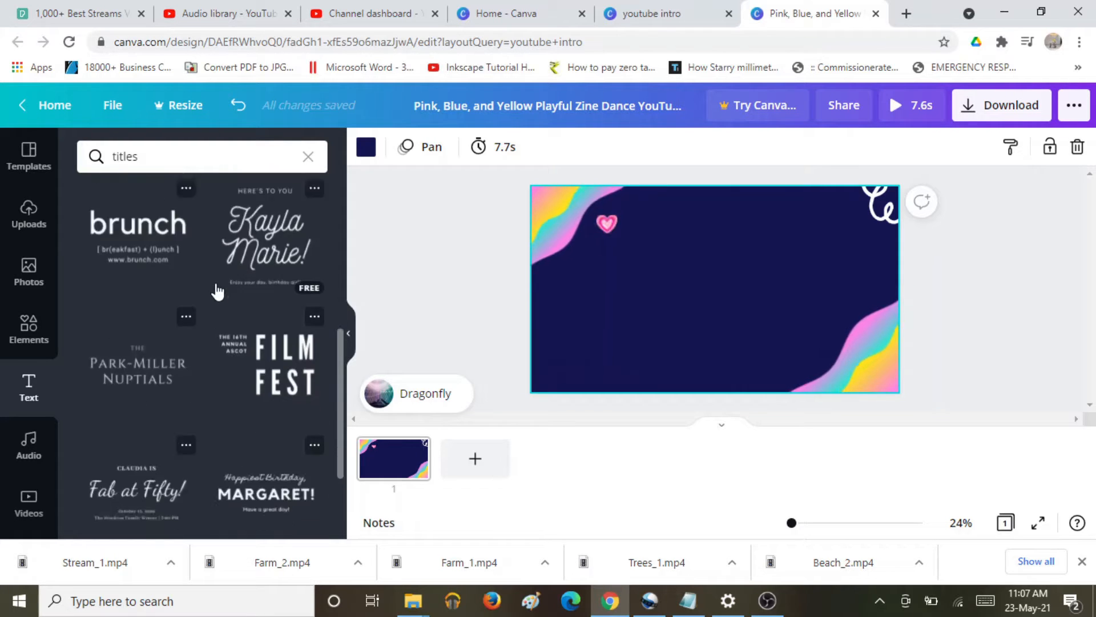
scroll(217, 291, down, 3)
scroll(216, 286, down, 3)
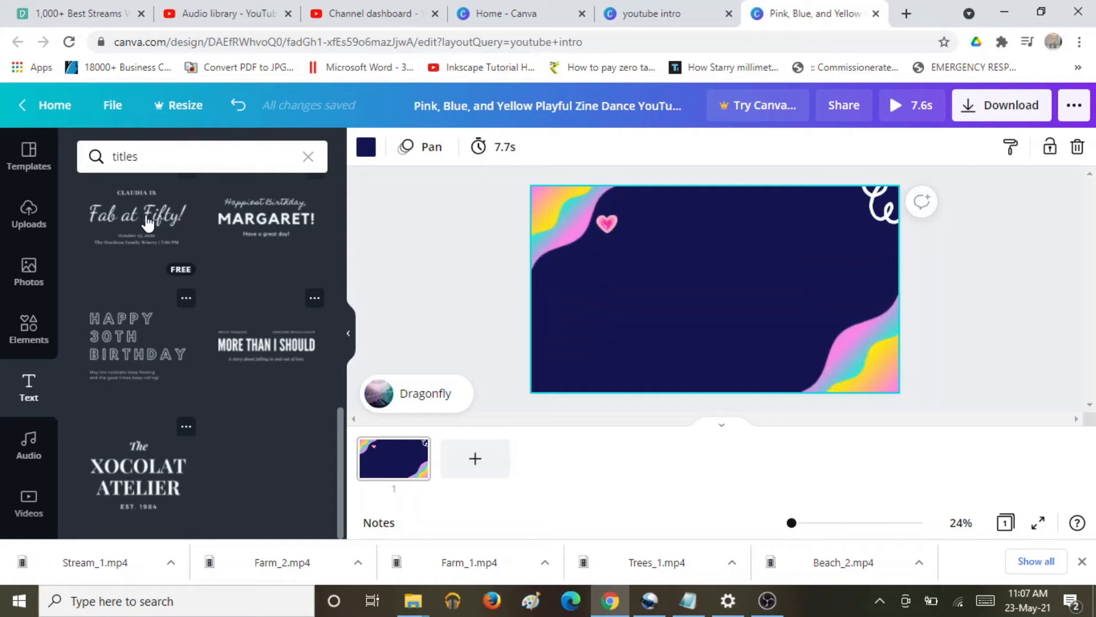
drag(147, 222, 657, 266)
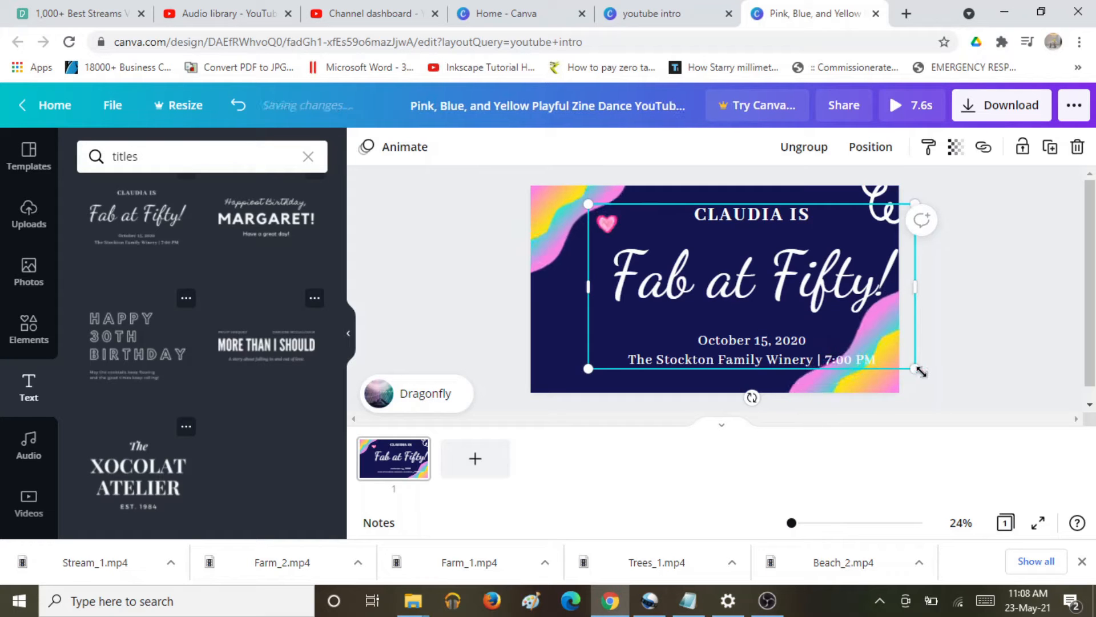
drag(913, 369, 811, 324)
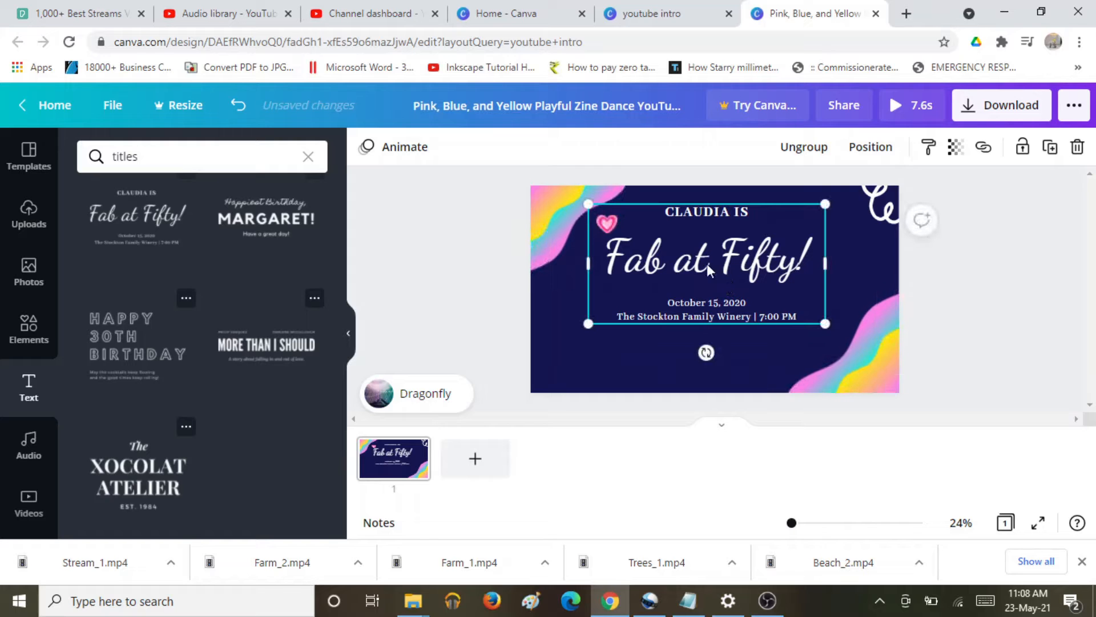
click(703, 280)
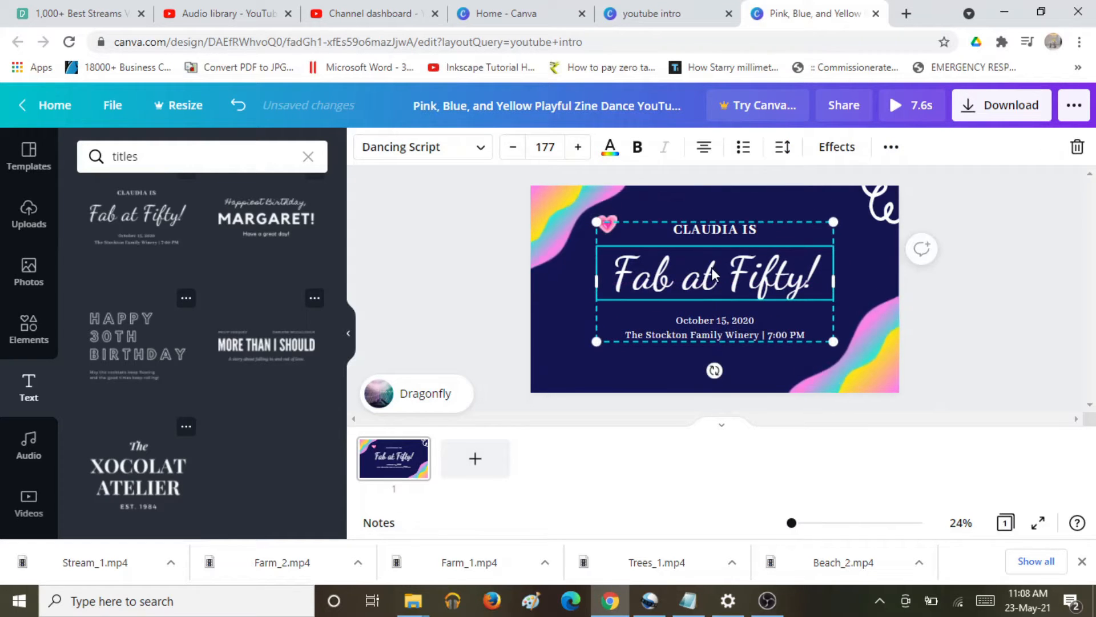
Step: Replace the "Fab at Fifty!" line with the numbered list of Pexels video credits copied from the untitled Notepad file
double_click(657, 275)
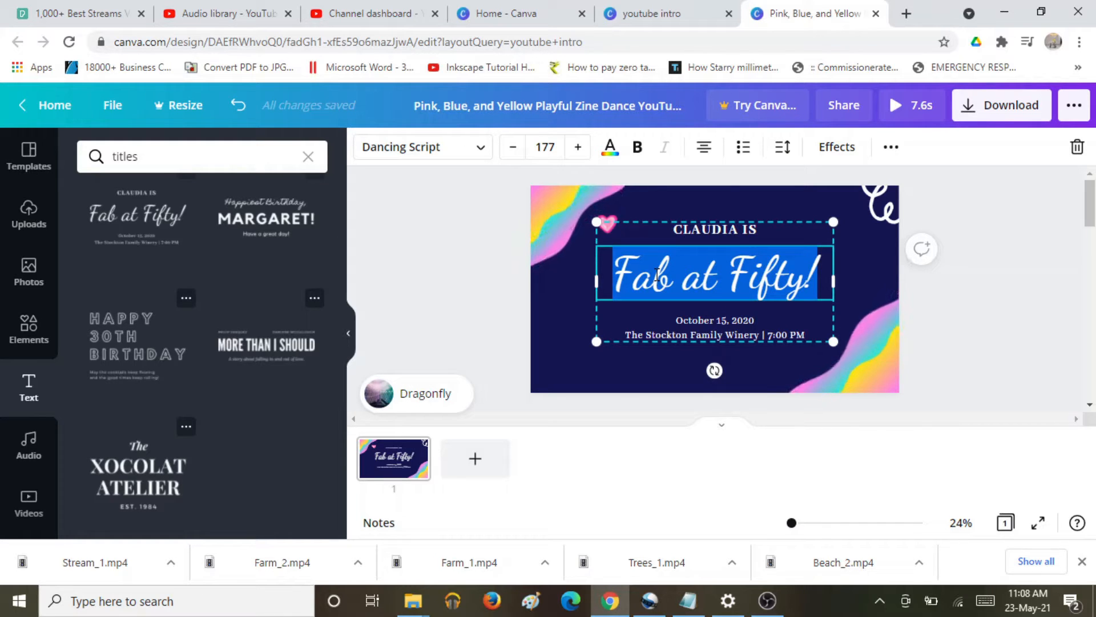
click(689, 588)
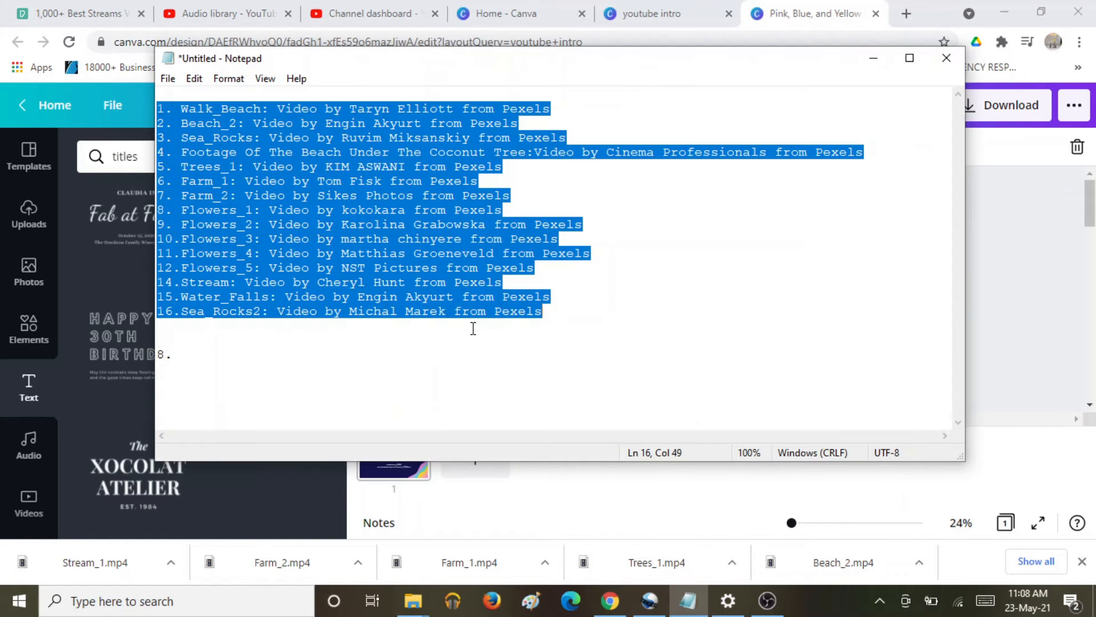
click(873, 59)
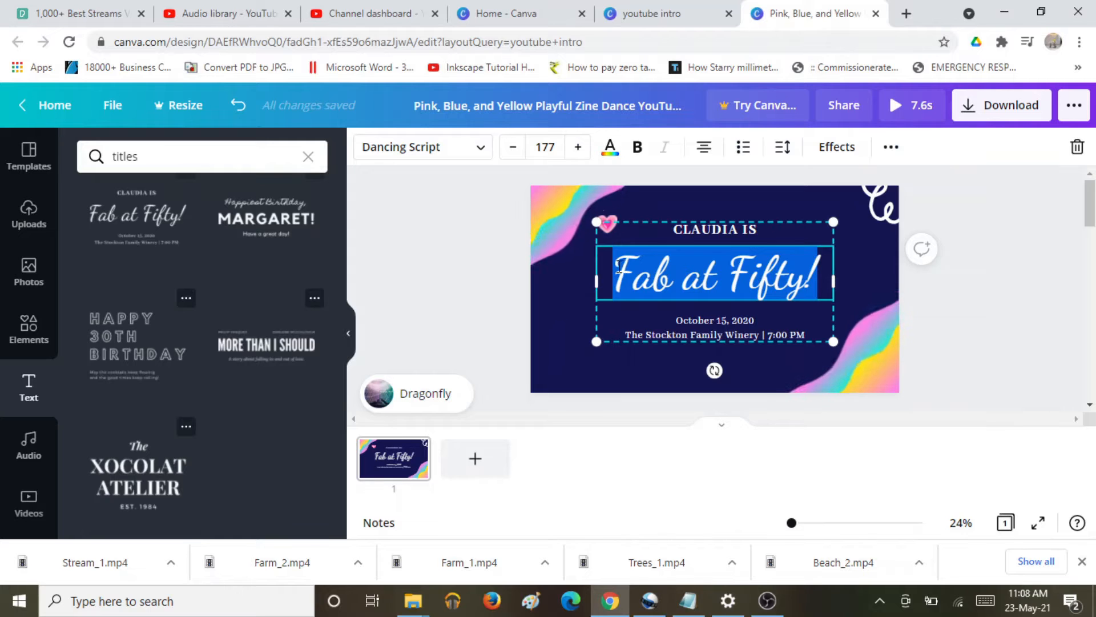
click(619, 266)
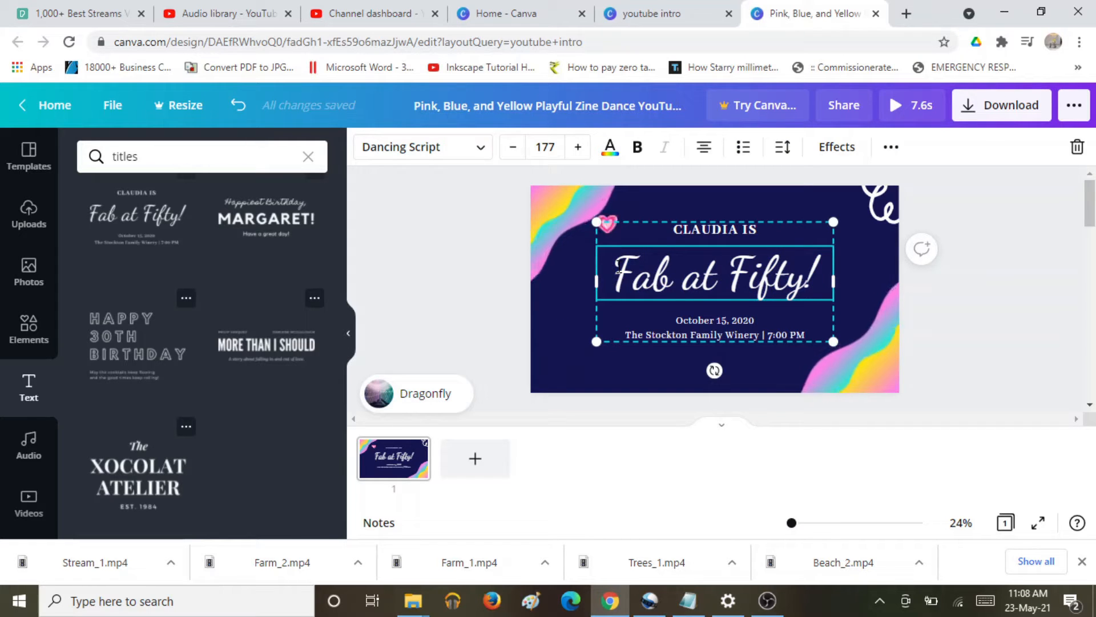
drag(619, 266, 842, 297)
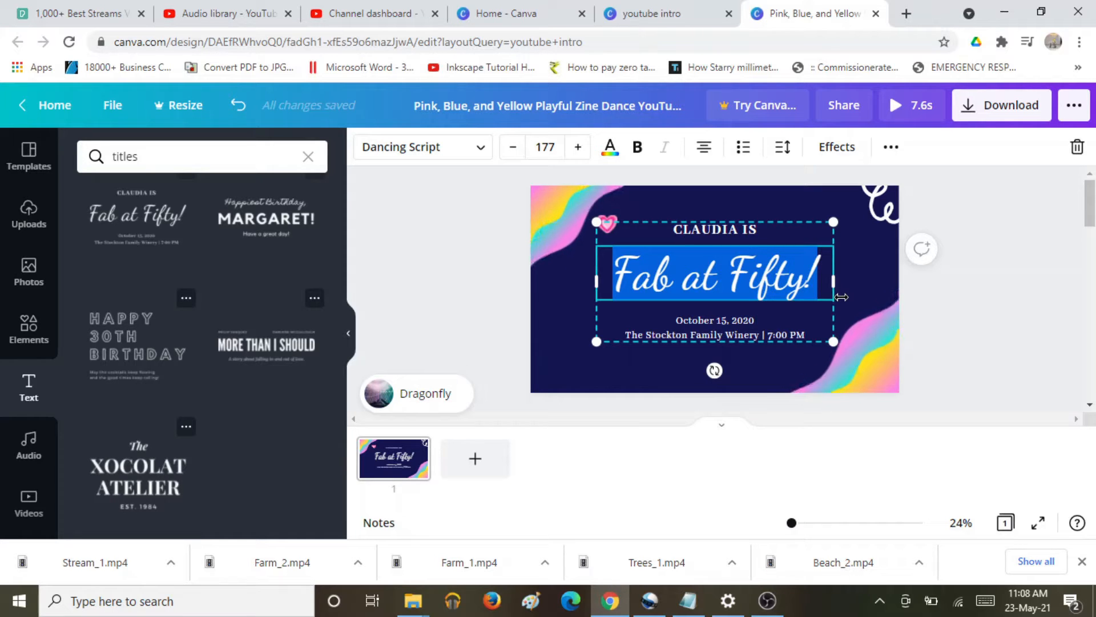
key(BackSpace)
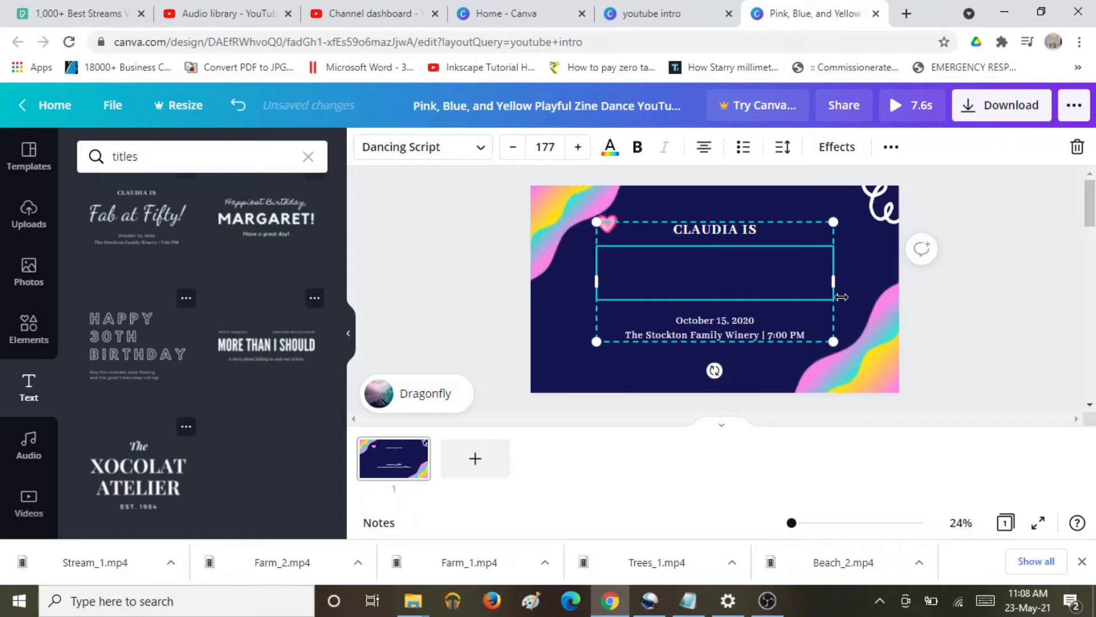
key(ctrl+v)
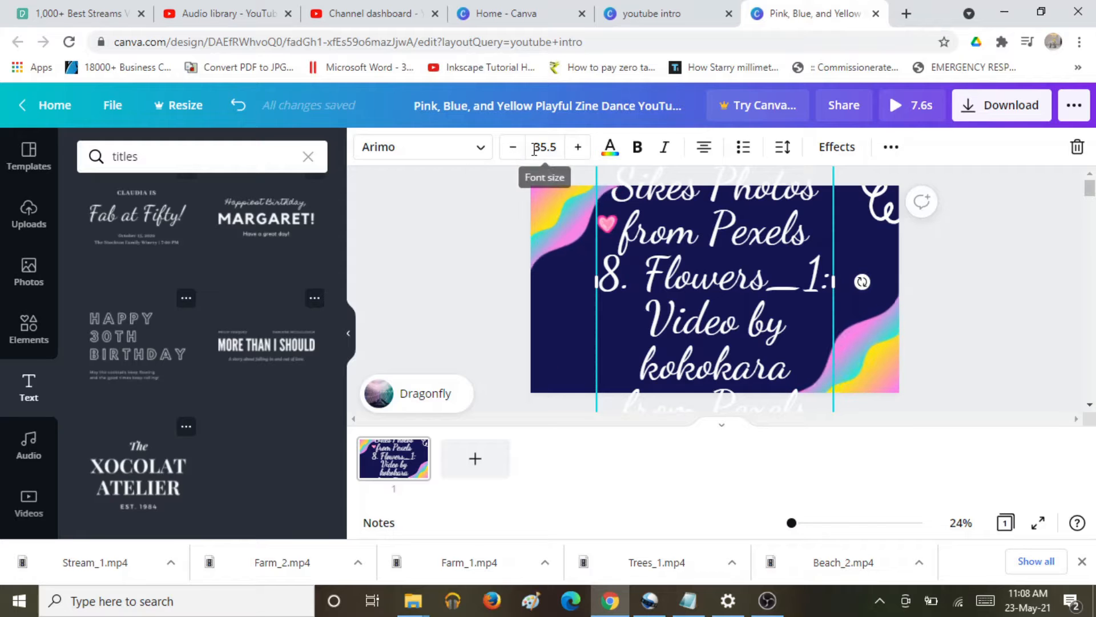
Step: Try to reduce the pasted credits' font size to 12 and further to 11
click(560, 148)
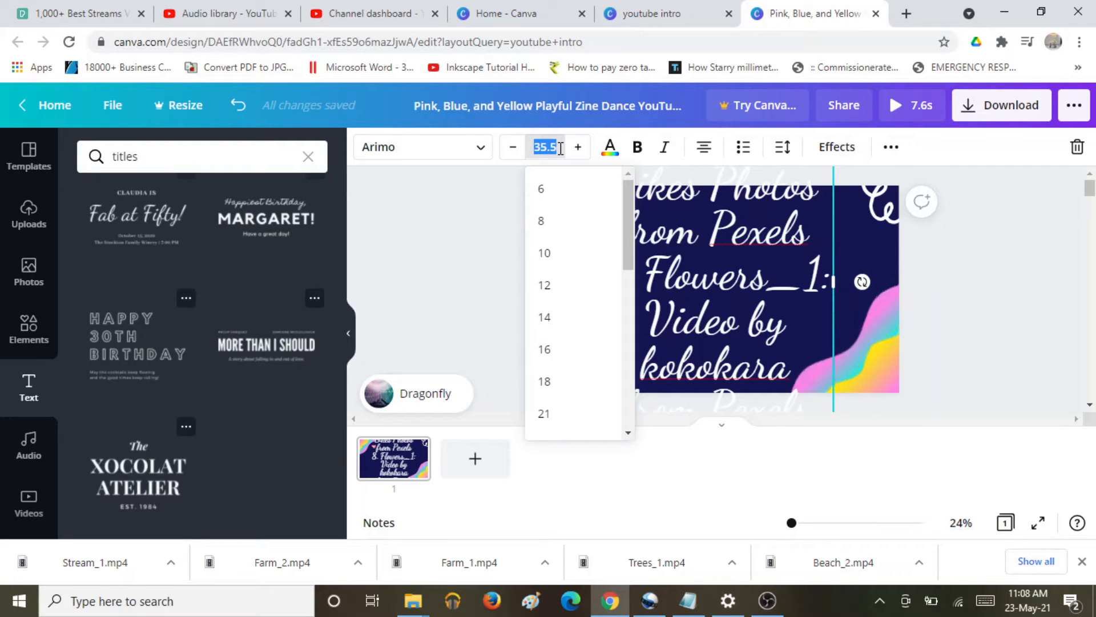
click(550, 284)
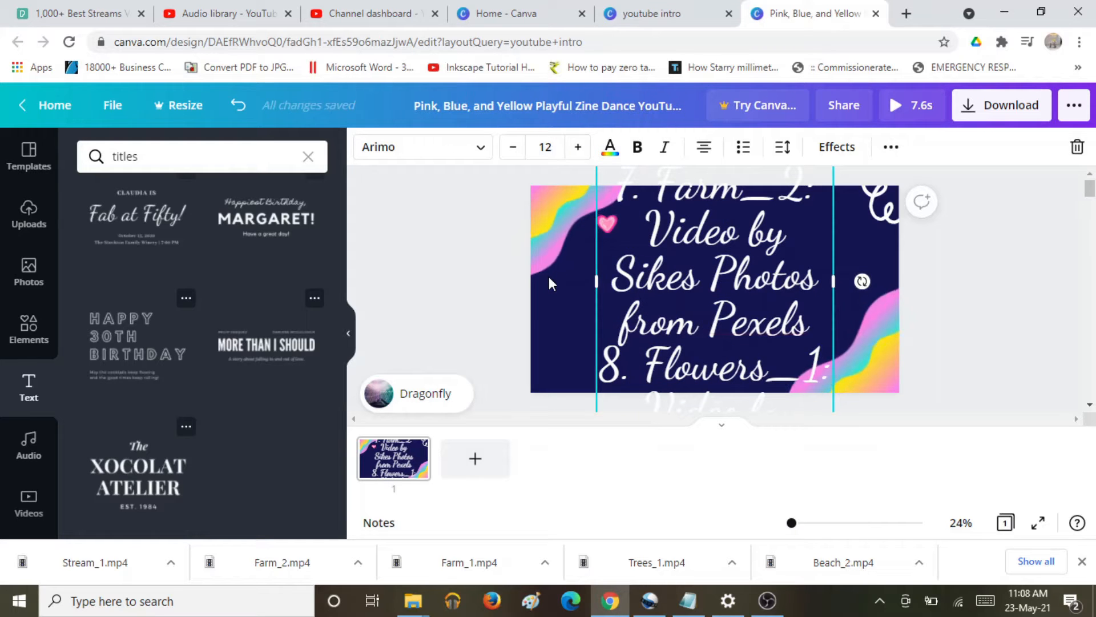
click(514, 148)
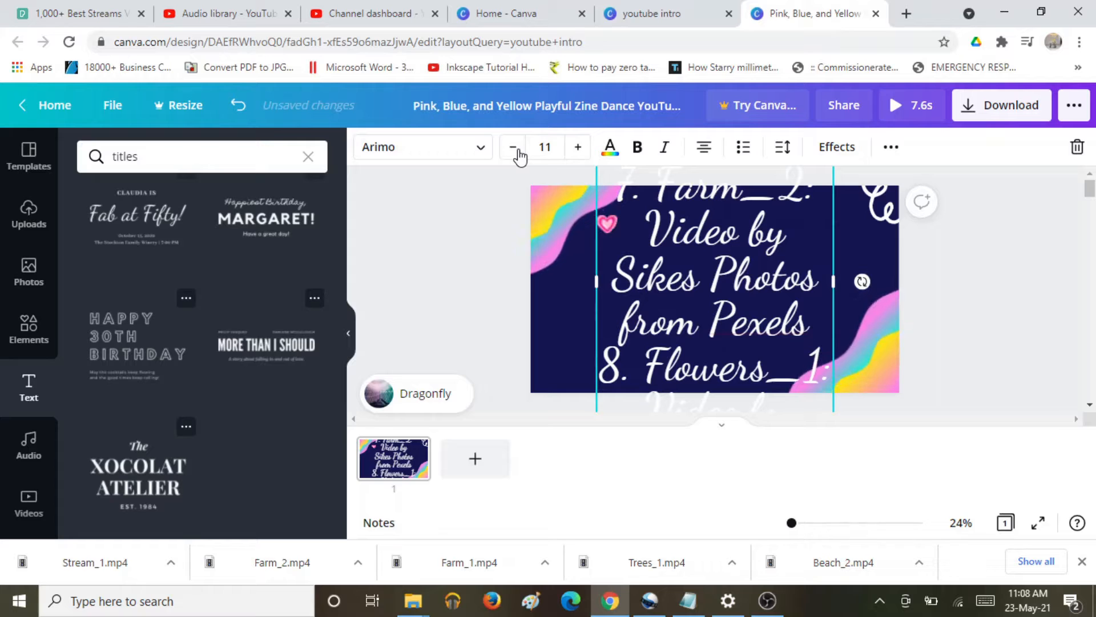
scroll(714, 279, down, 5)
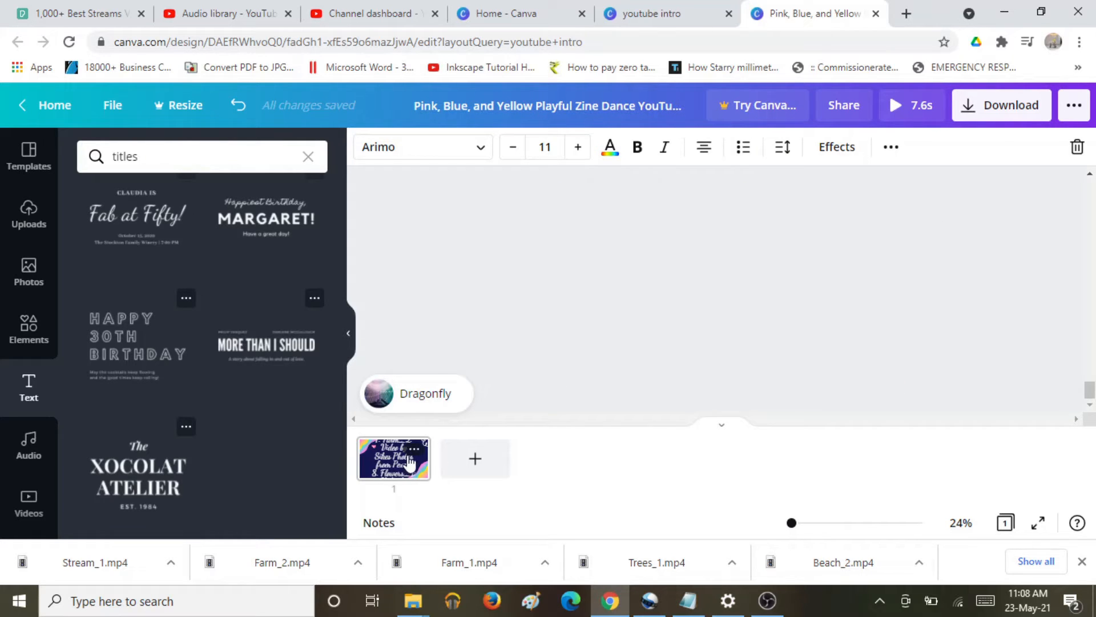
click(413, 450)
click(646, 266)
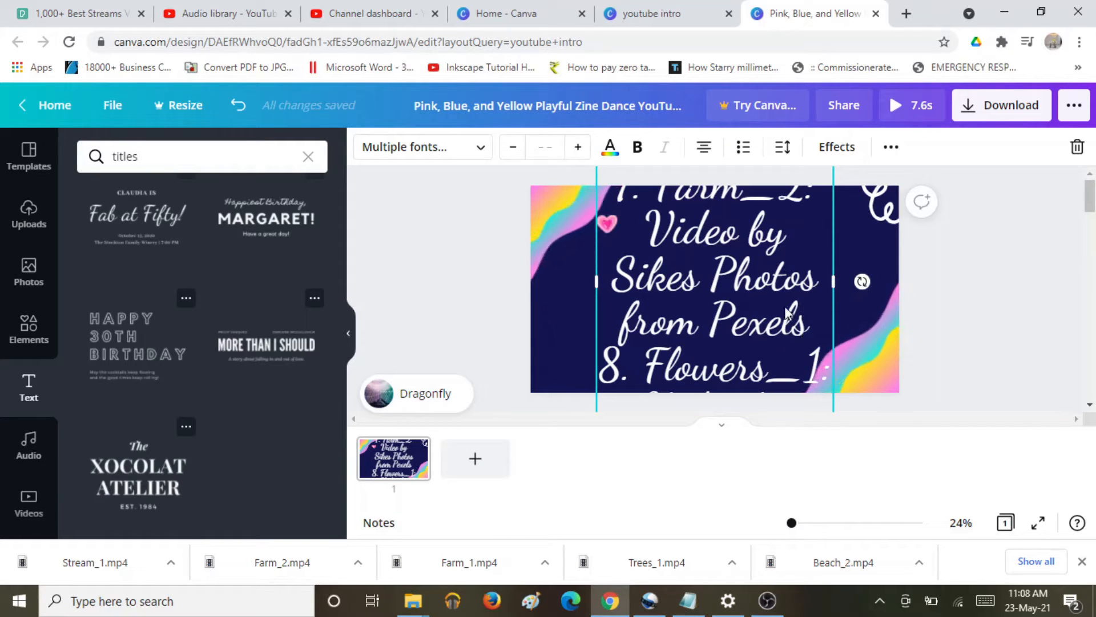
Step: Select the entire credits text, set its font size to 6 and change its font to League Gothic
double_click(654, 225)
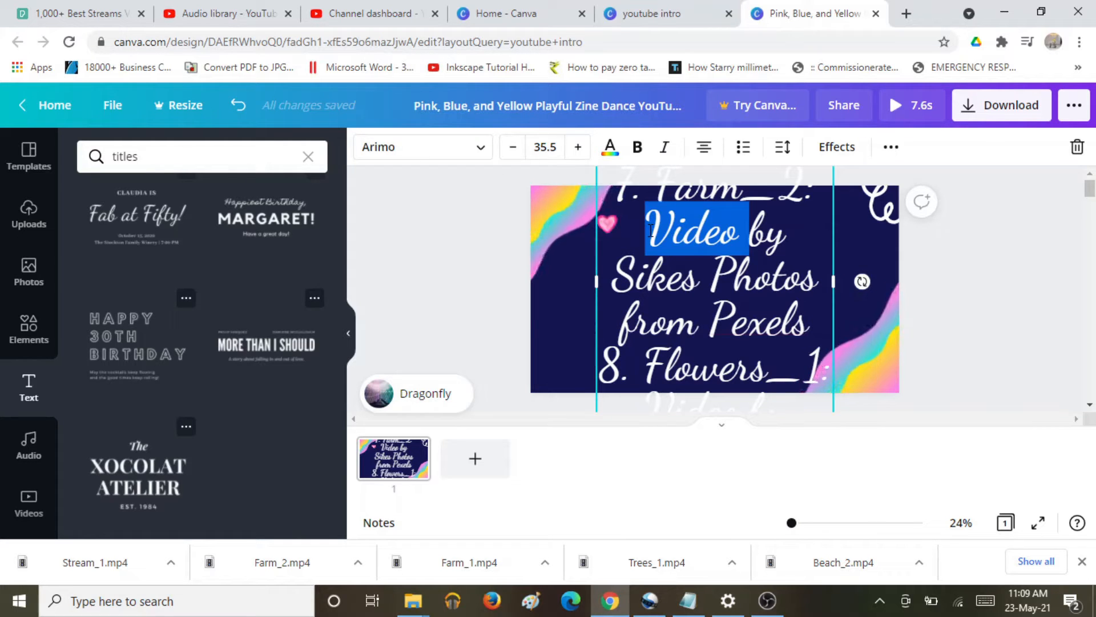
key(ctrl+a)
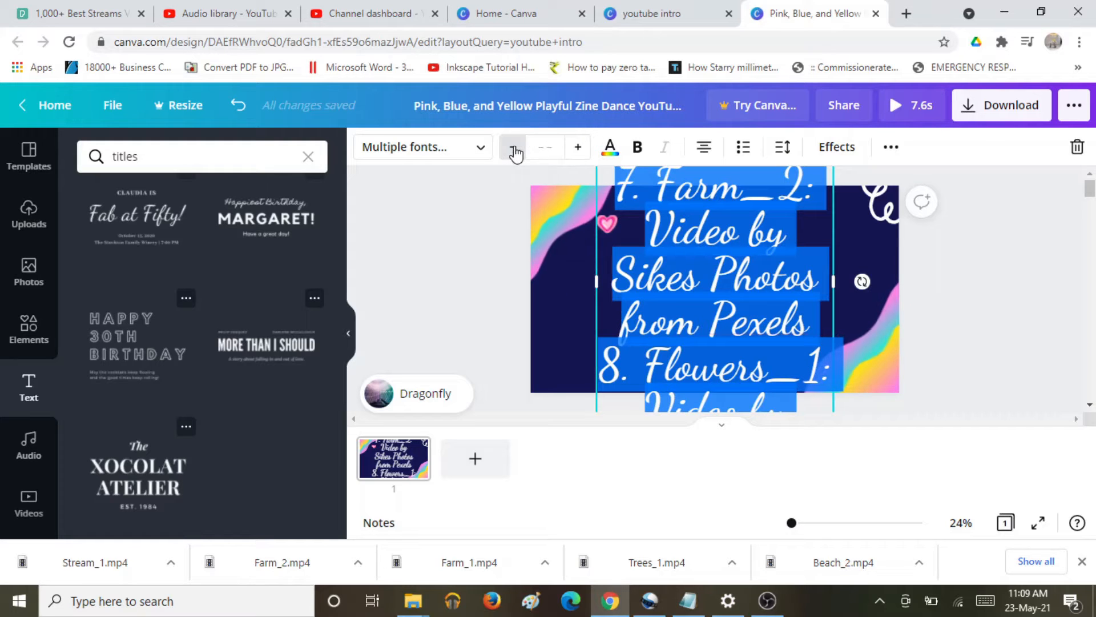
click(544, 149)
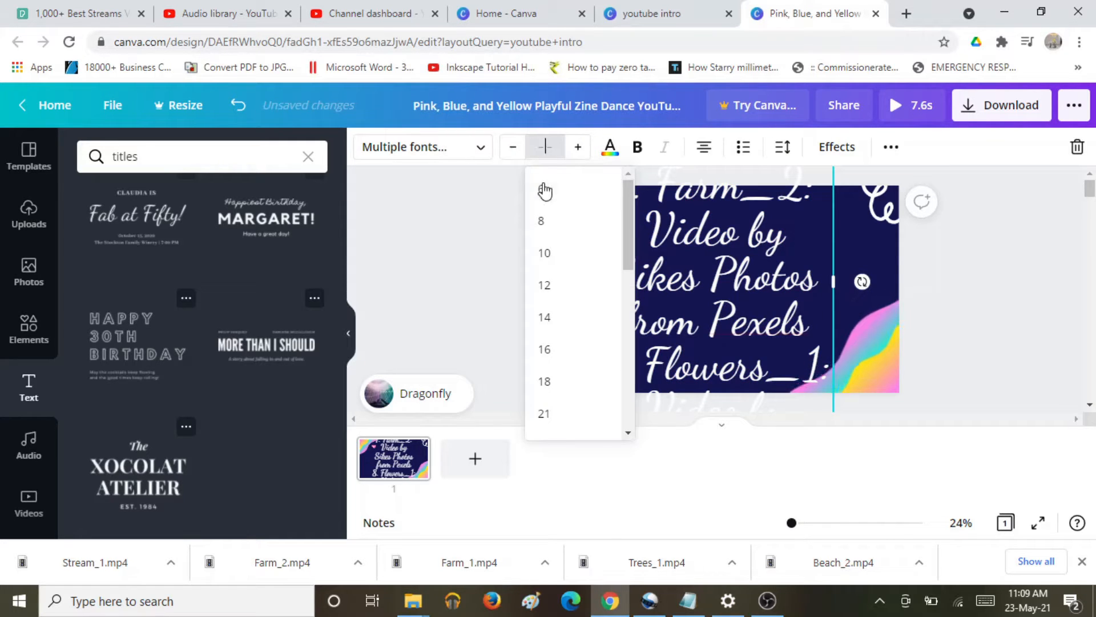
click(543, 194)
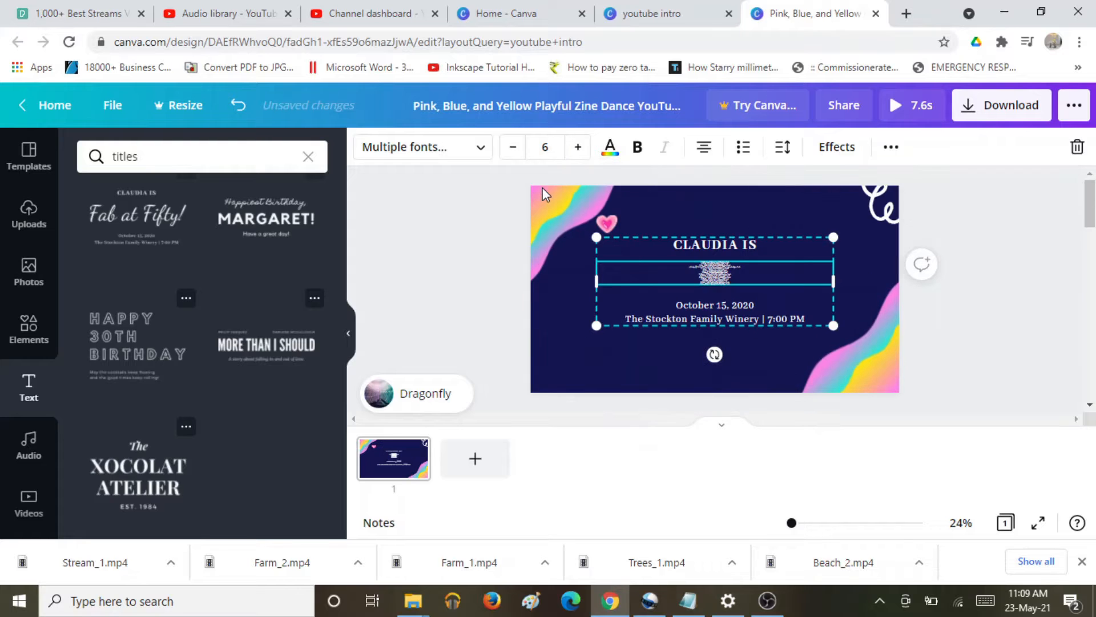
click(482, 153)
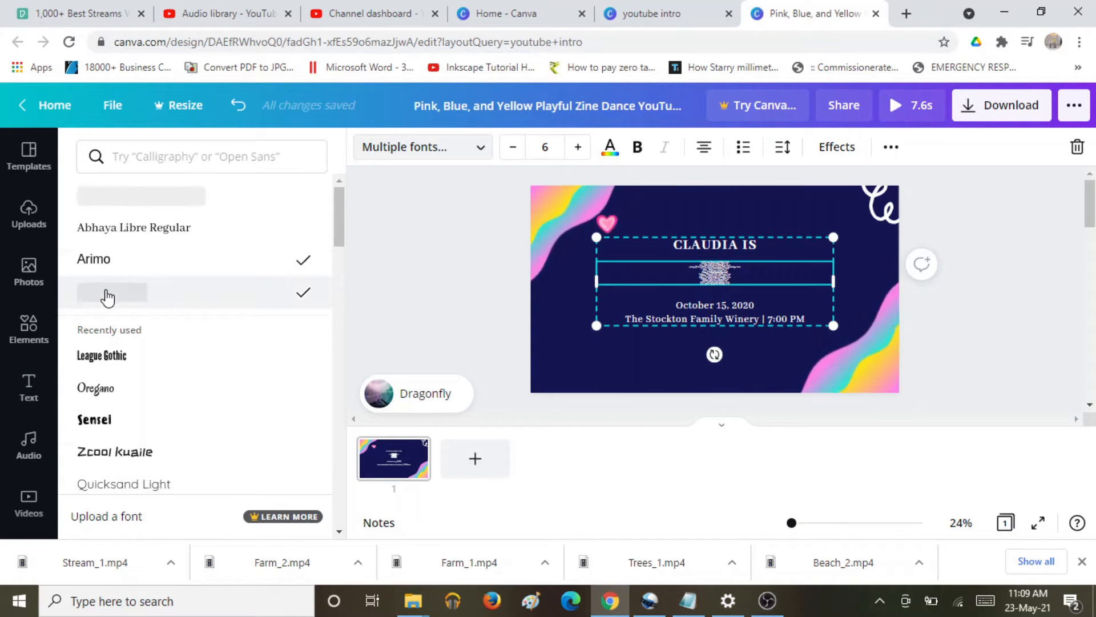
click(105, 294)
click(110, 370)
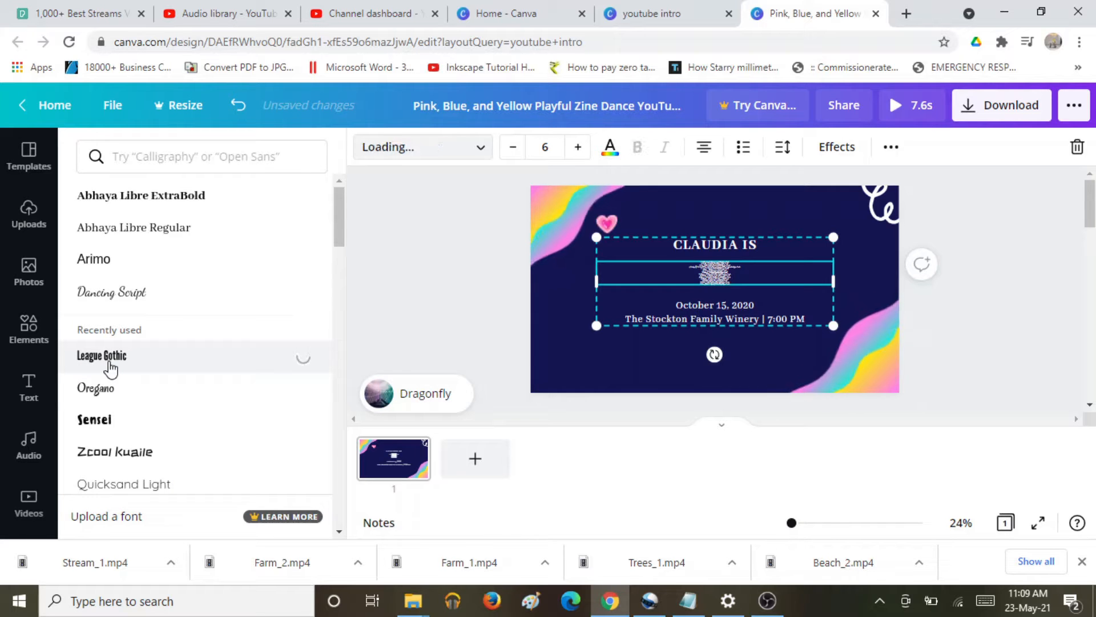
Step: Enlarge the credits text, trying sizes 12 and 13 before setting the font size to 18
click(553, 150)
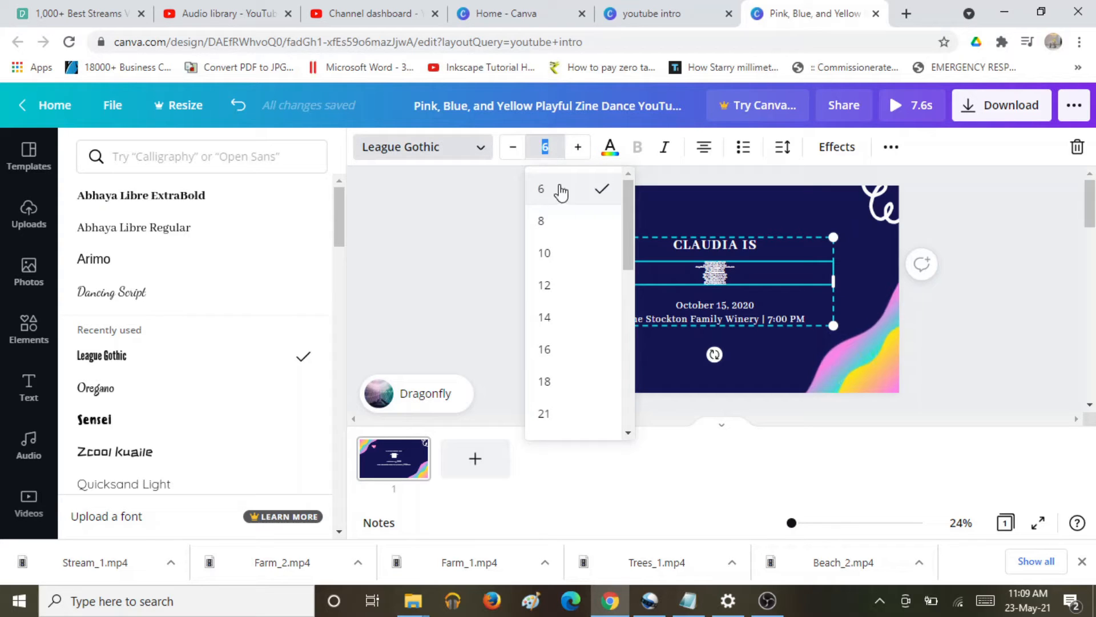
click(554, 299)
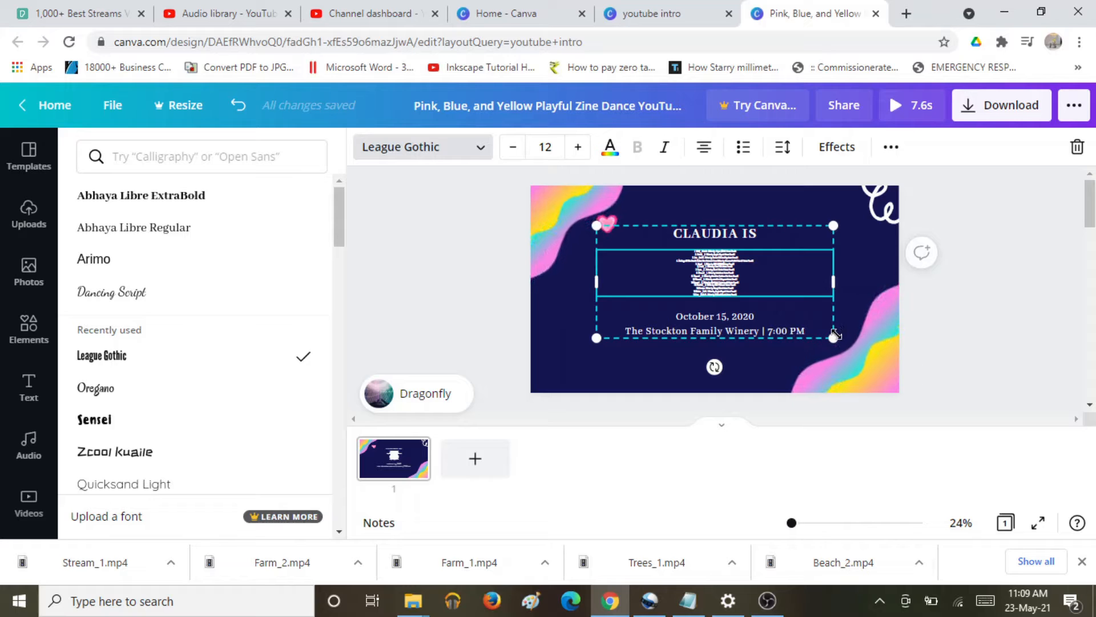
click(577, 149)
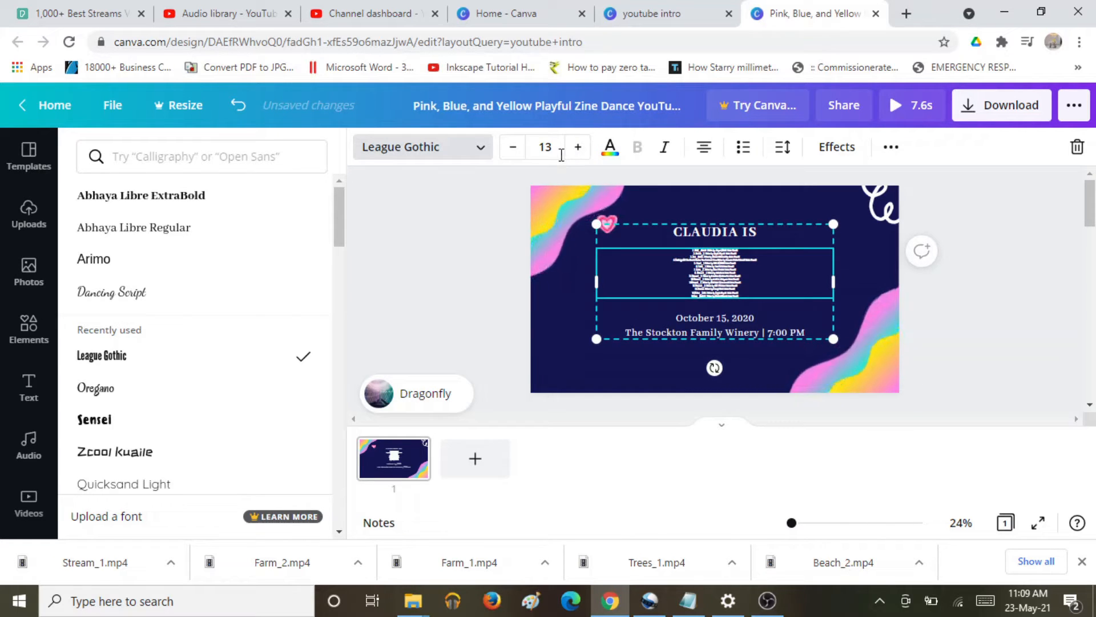
click(529, 149)
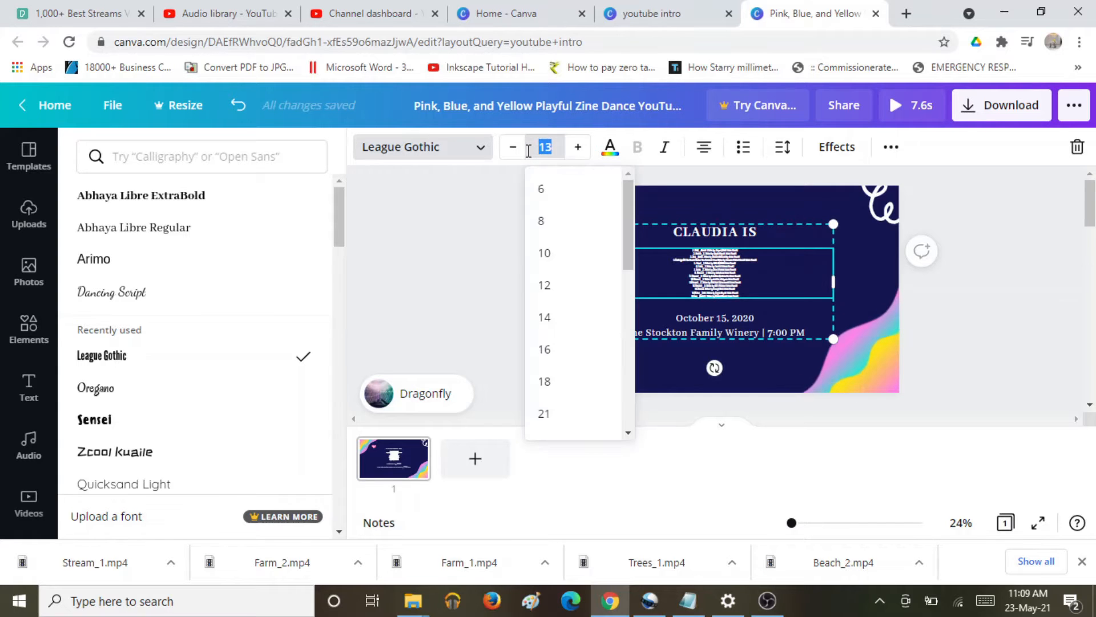
click(549, 382)
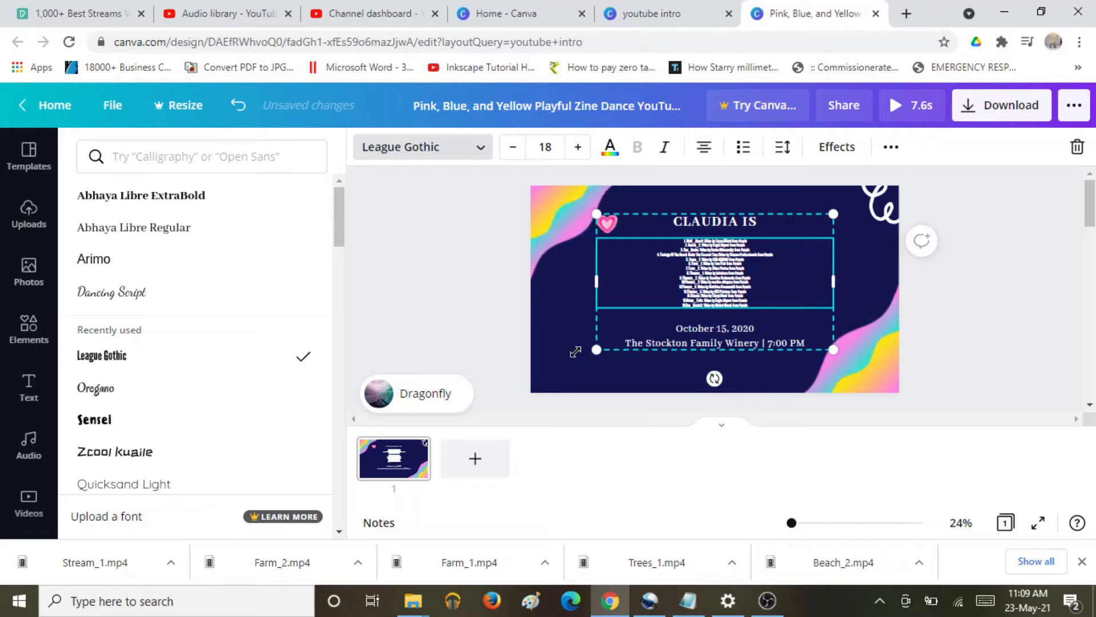
Step: Enlarge the whole text group on the slide and delete every credit after the fourth entry
drag(595, 350, 549, 393)
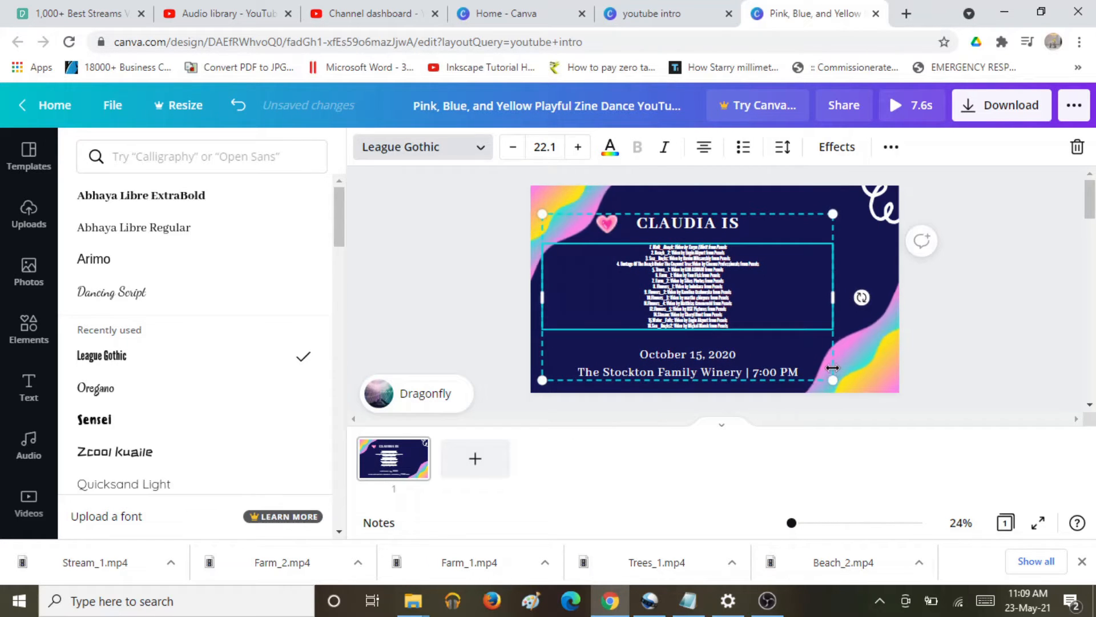
mouse_move(832, 382)
mouse_down()
mouse_move(920, 479)
mouse_move(837, 382)
mouse_up()
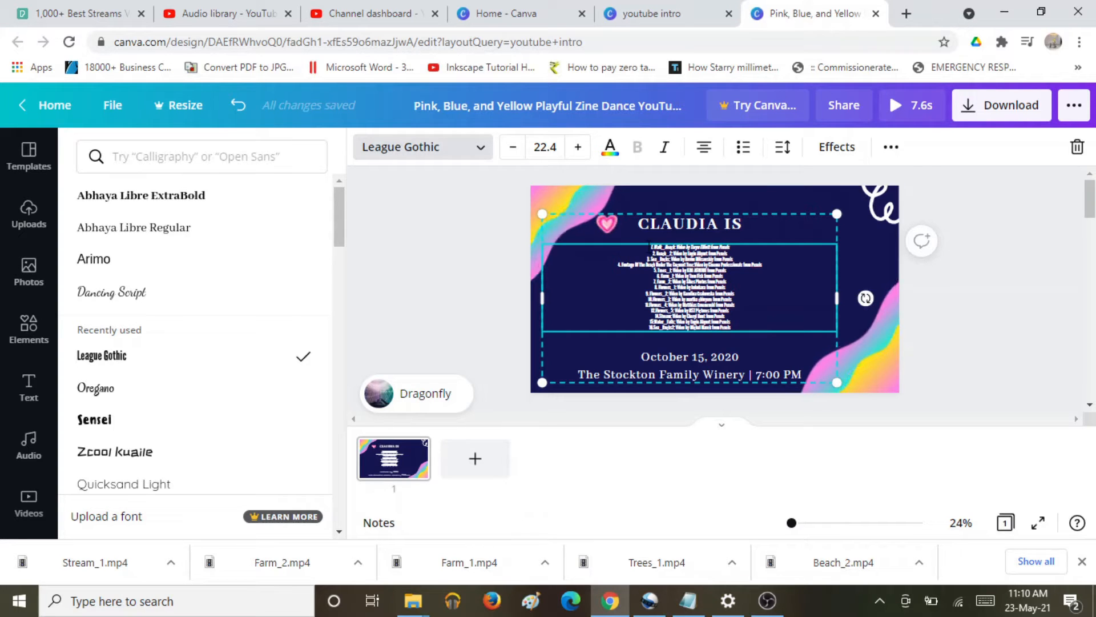
drag(649, 246, 744, 329)
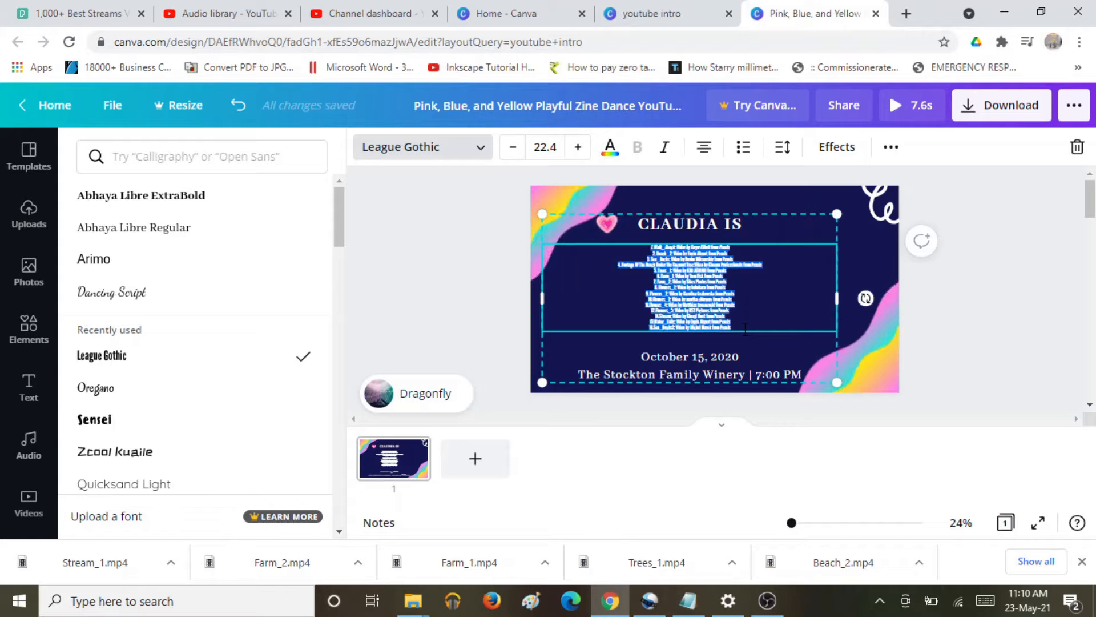
click(745, 328)
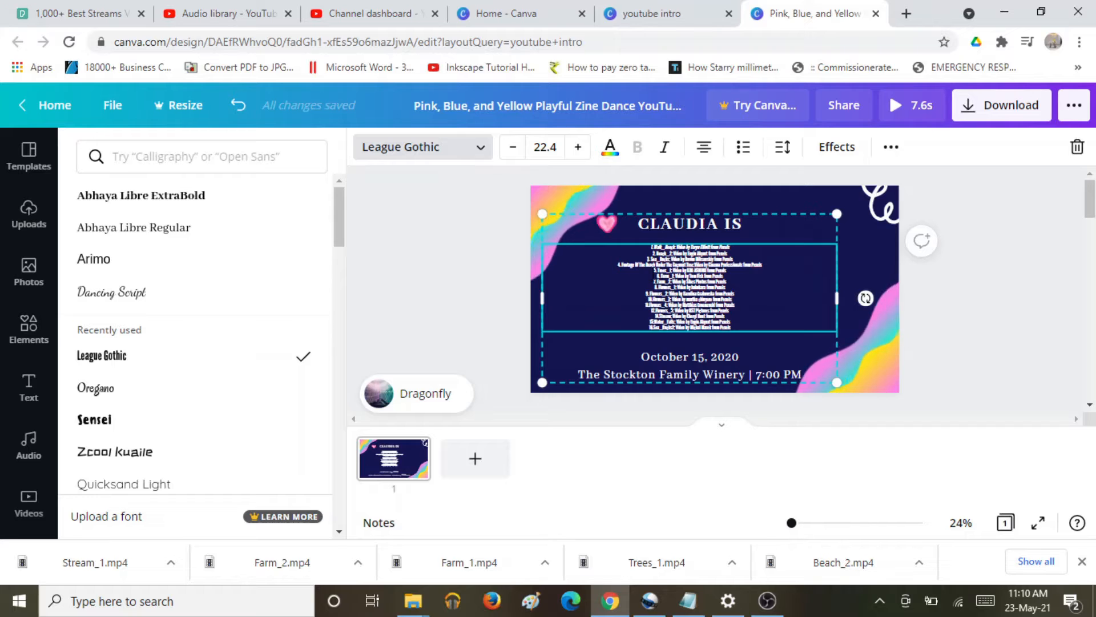
drag(647, 291, 752, 326)
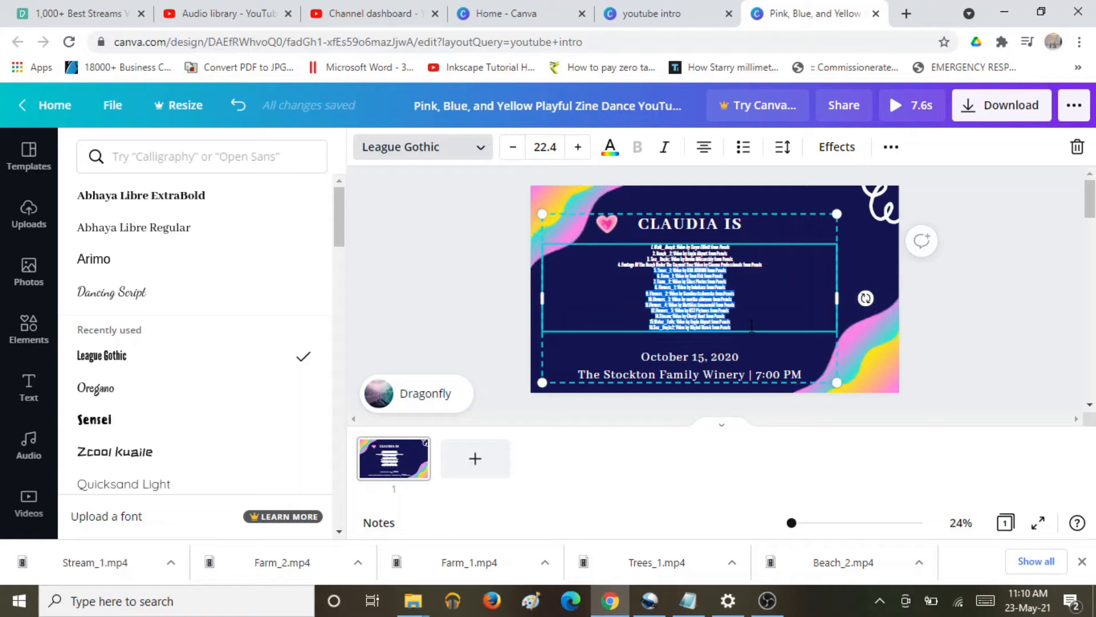
key(BackSpace)
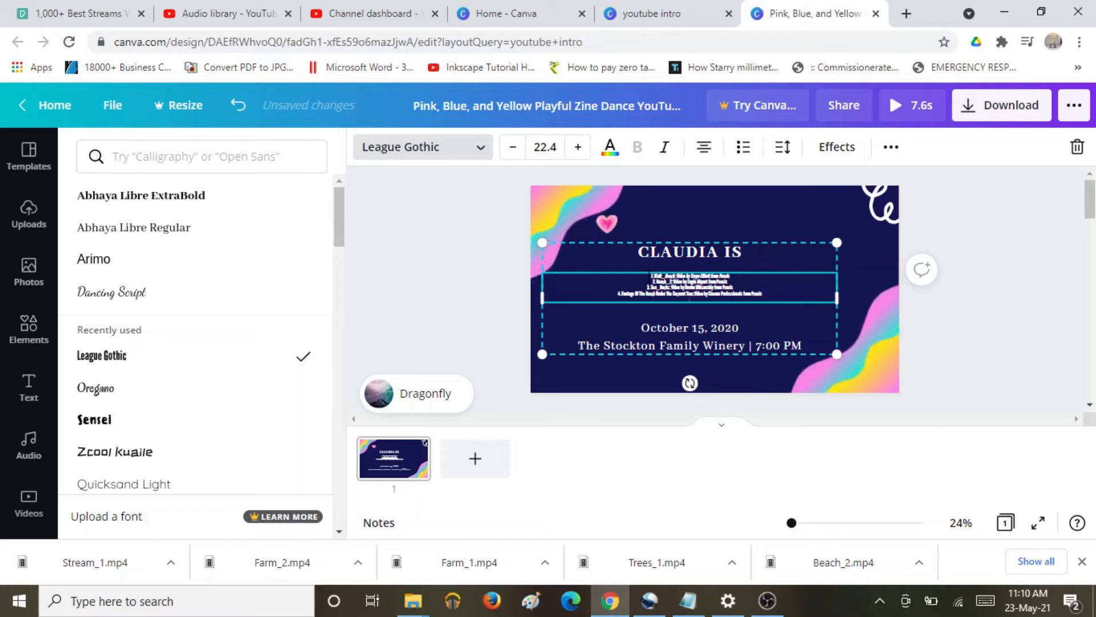
Step: Apply League Gothic to all four remaining credits and set their font size to 56
key(ctrl+a)
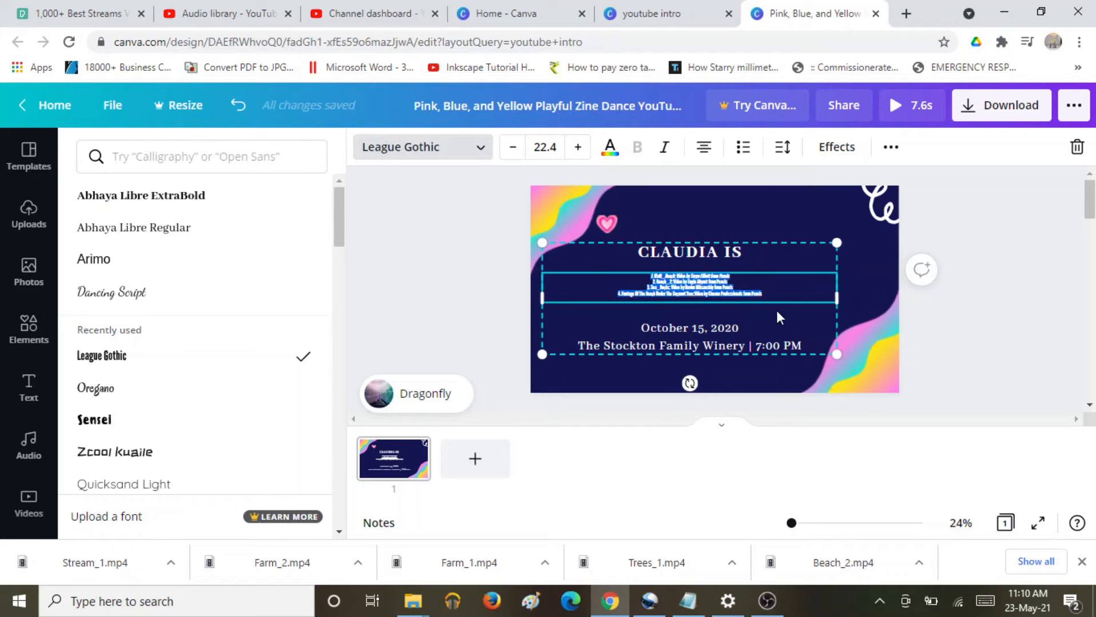
click(476, 160)
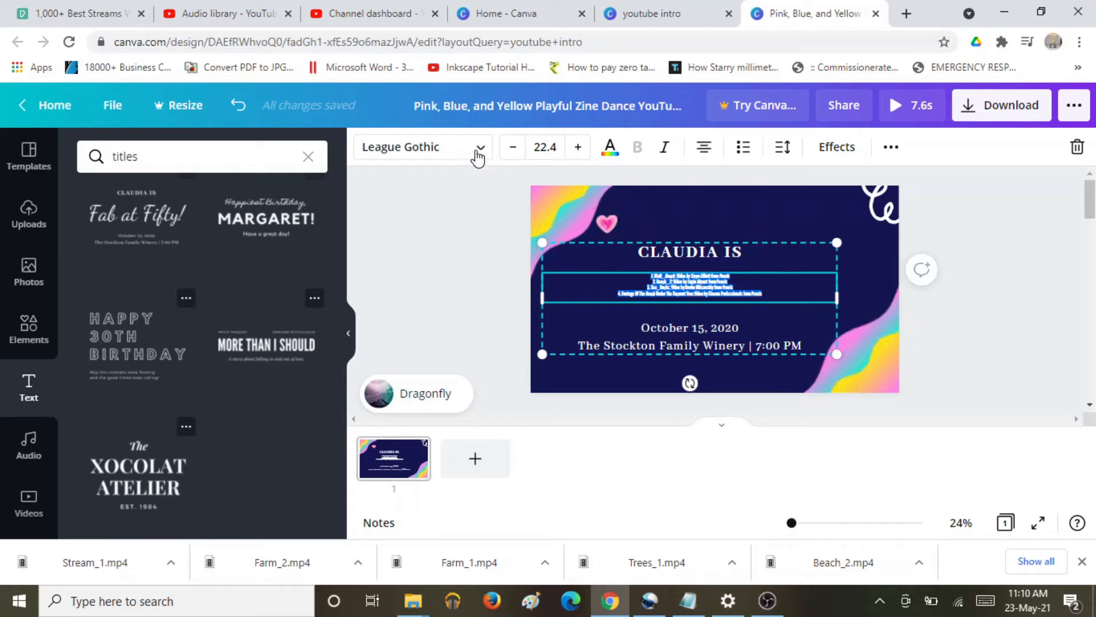
click(477, 155)
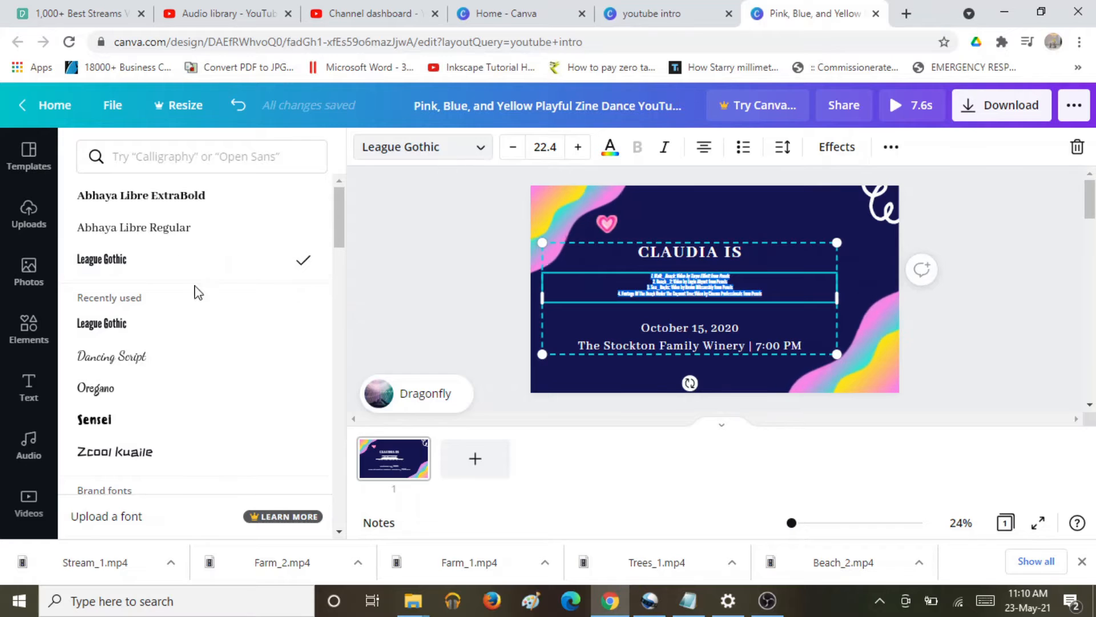
click(129, 335)
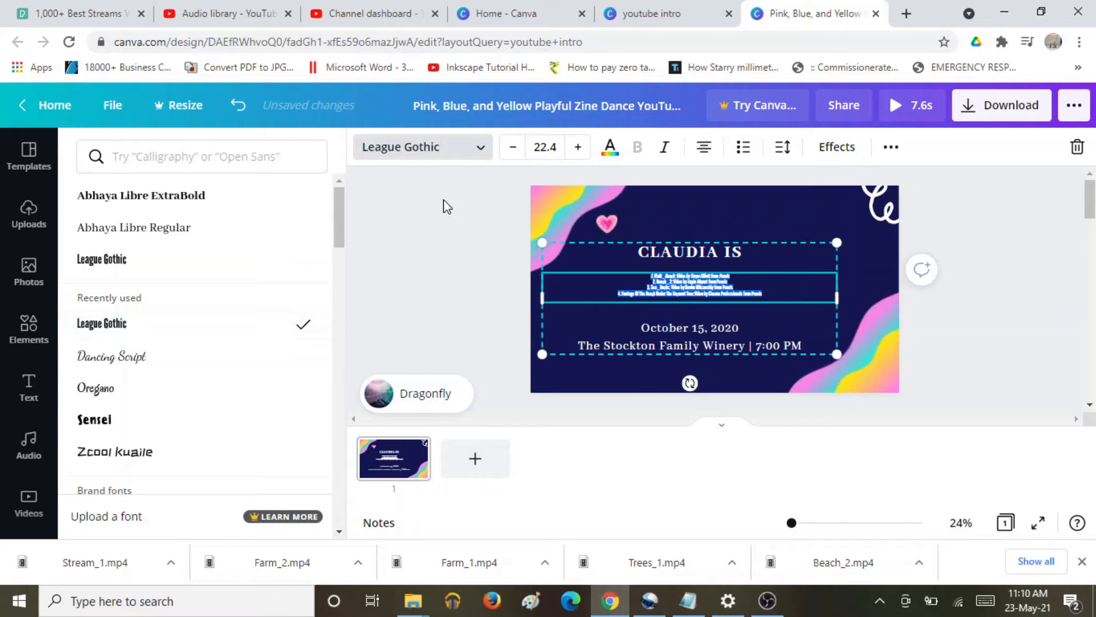
click(564, 147)
scroll(589, 338, down, 4)
scroll(588, 338, down, 3)
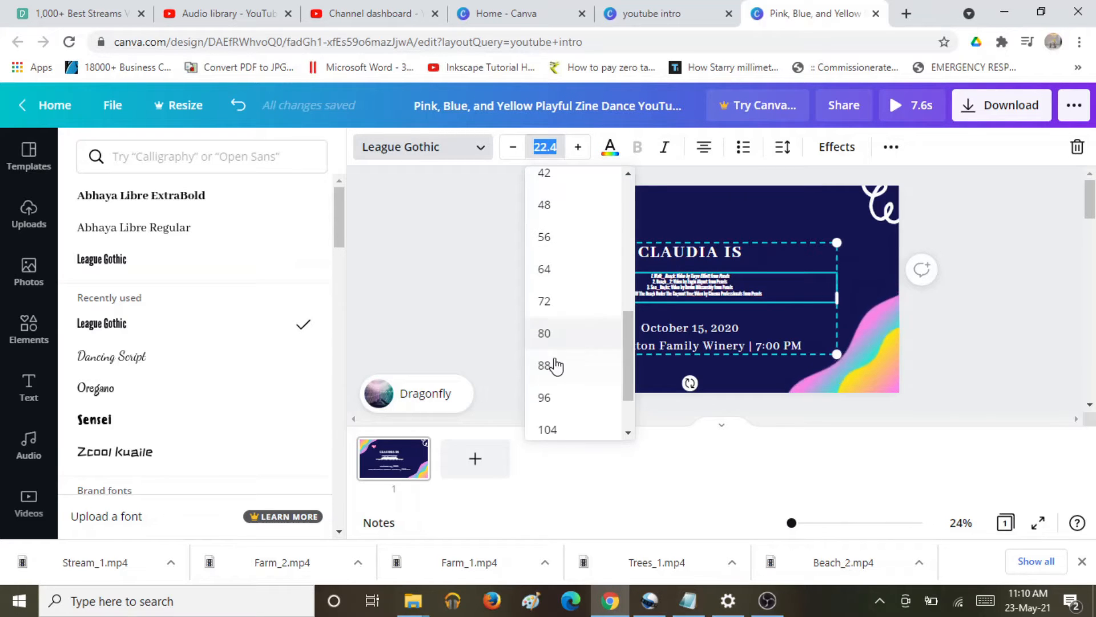
click(557, 240)
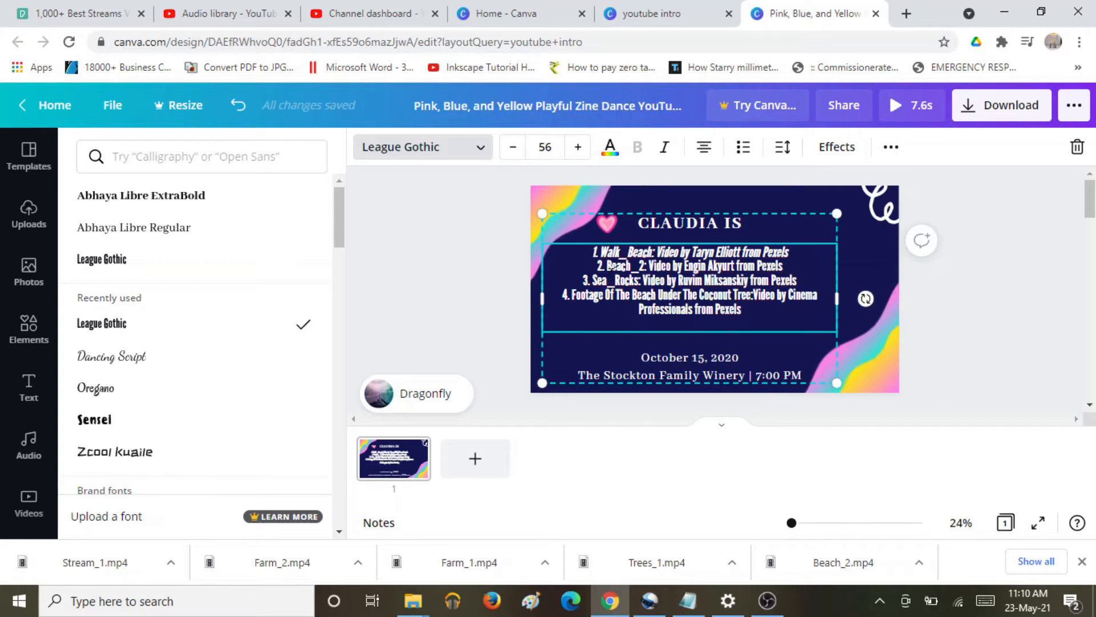
click(609, 251)
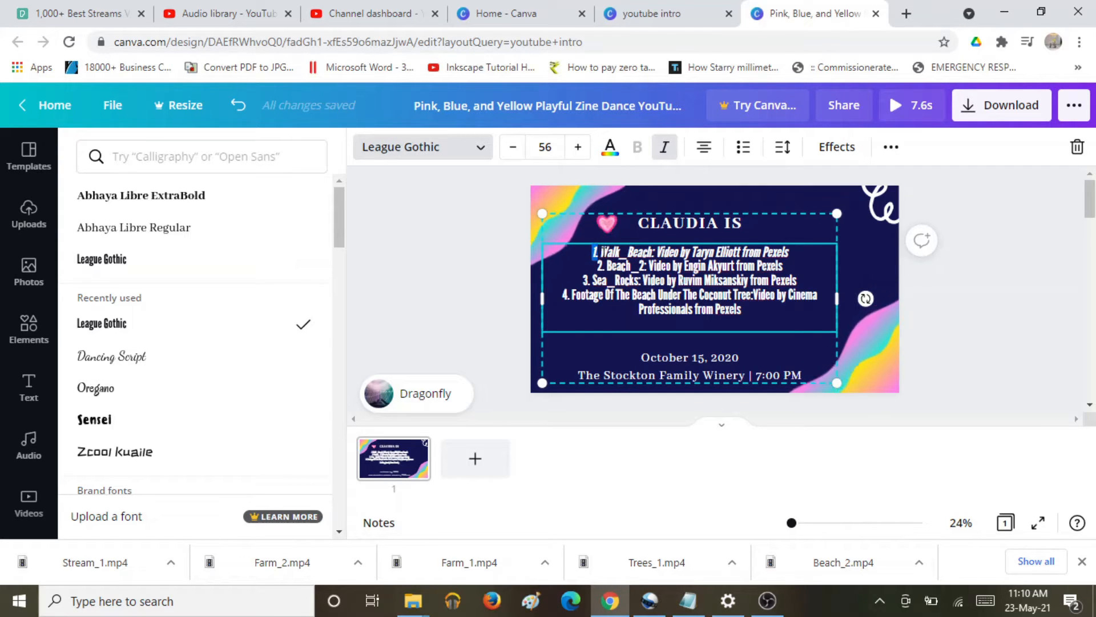
drag(594, 253, 742, 312)
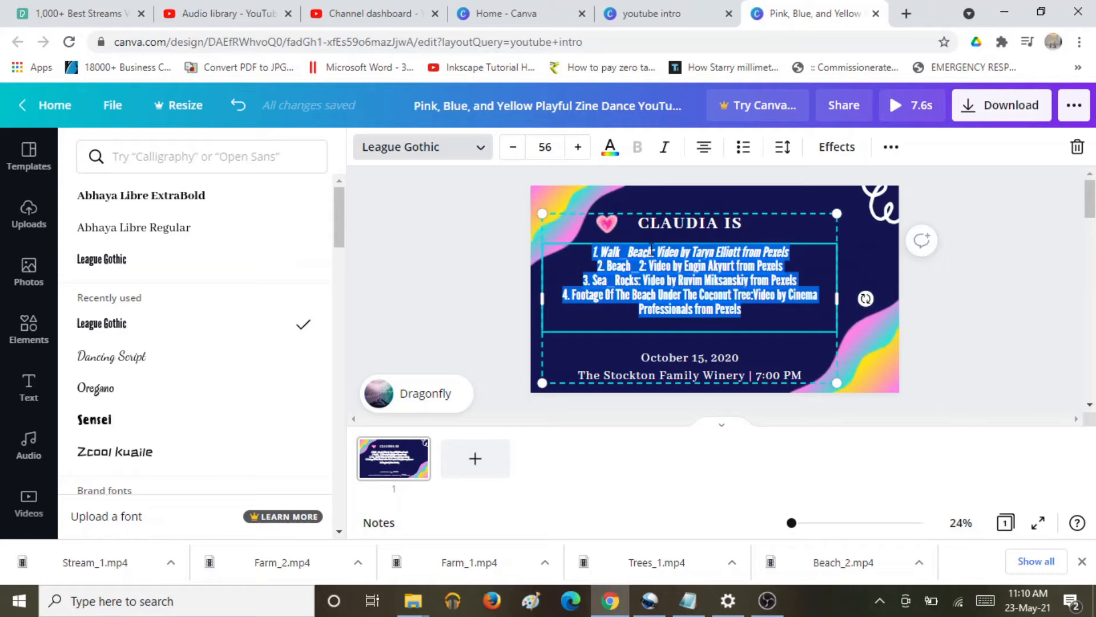
Step: Replace the "CLAUDIA IS" heading with "COURTESY VIDEOS" and "FROM PEXEL USED" on two lines, and shrink the text group to fit the slide
click(642, 225)
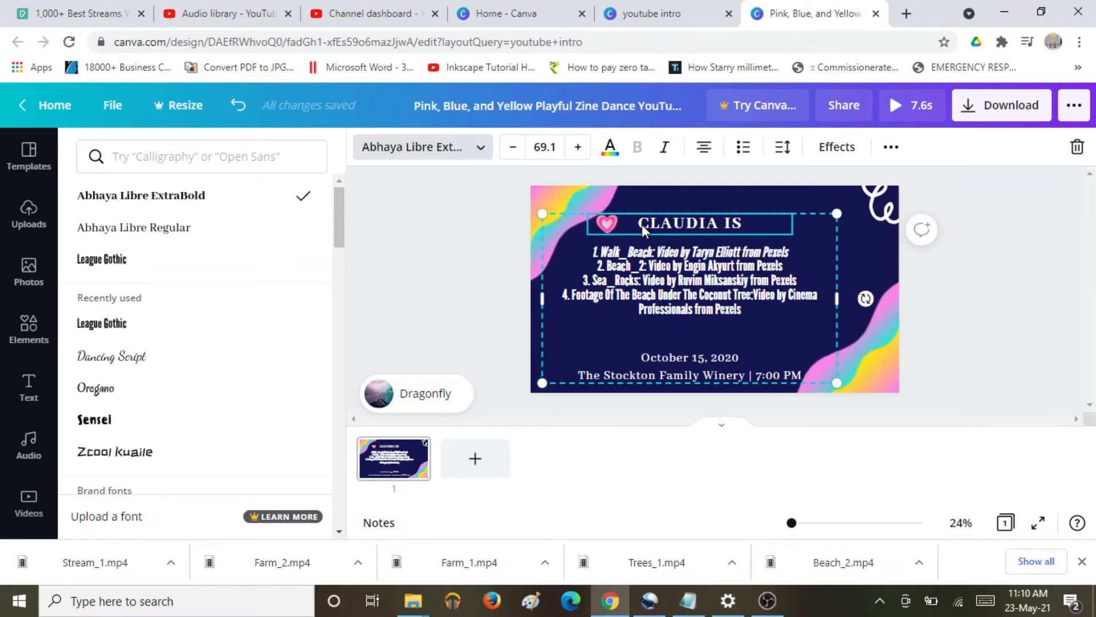
click(642, 224)
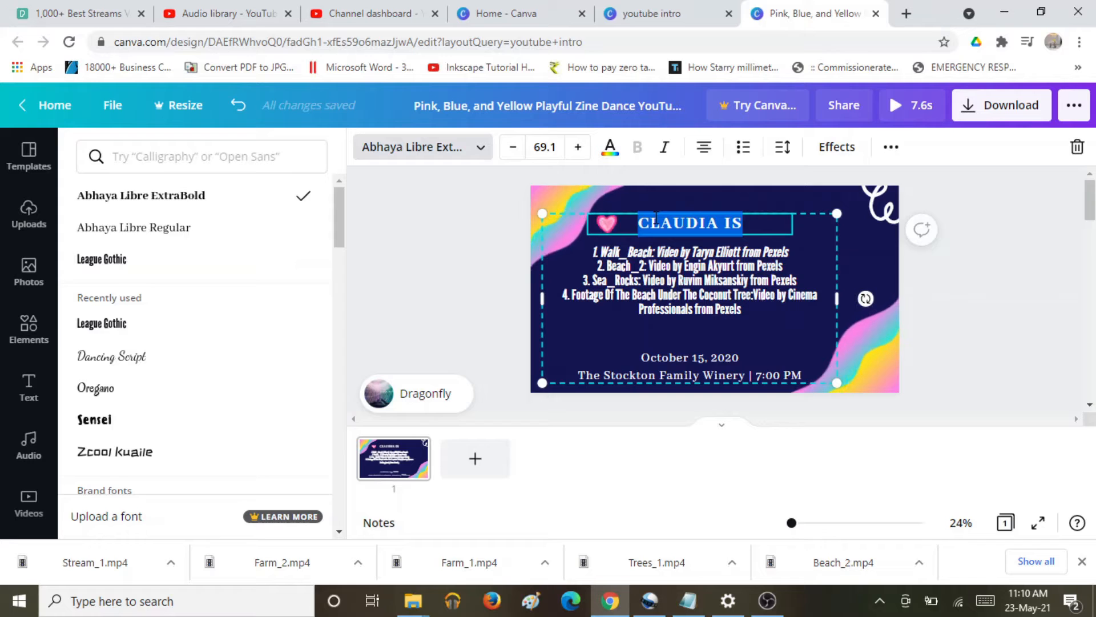
text(CO)
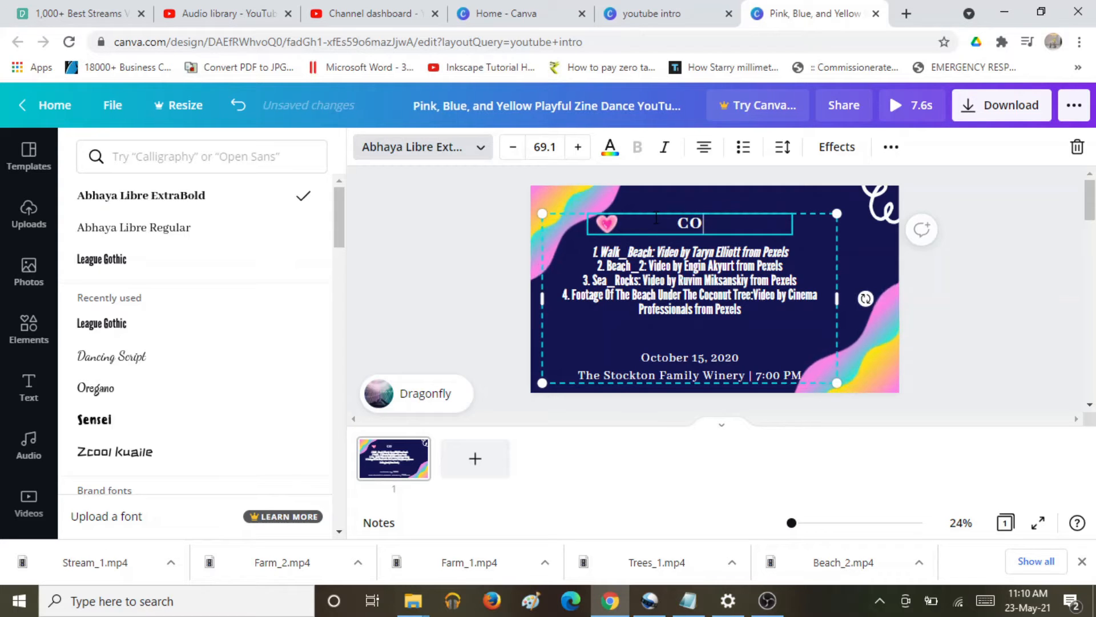
text(URTES)
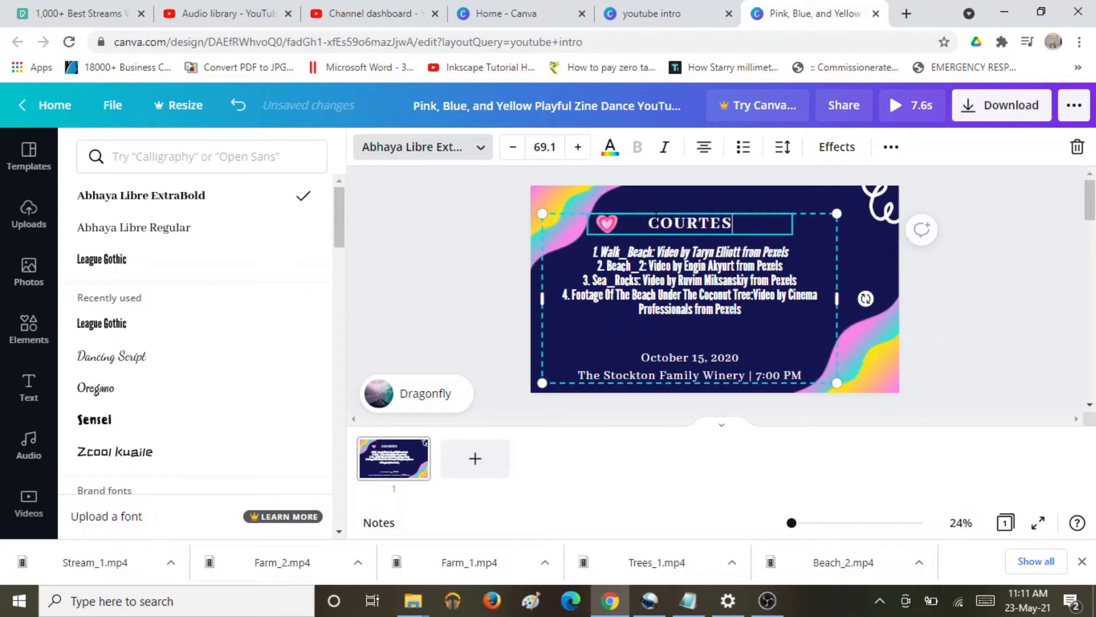
text(Y VIDEOS)
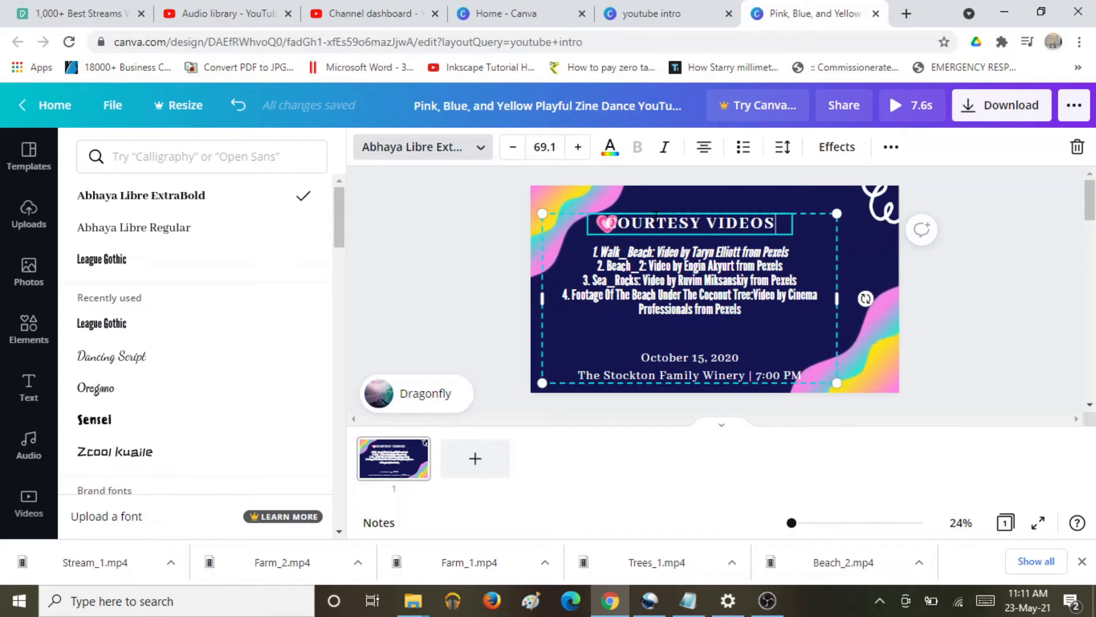
key(Return)
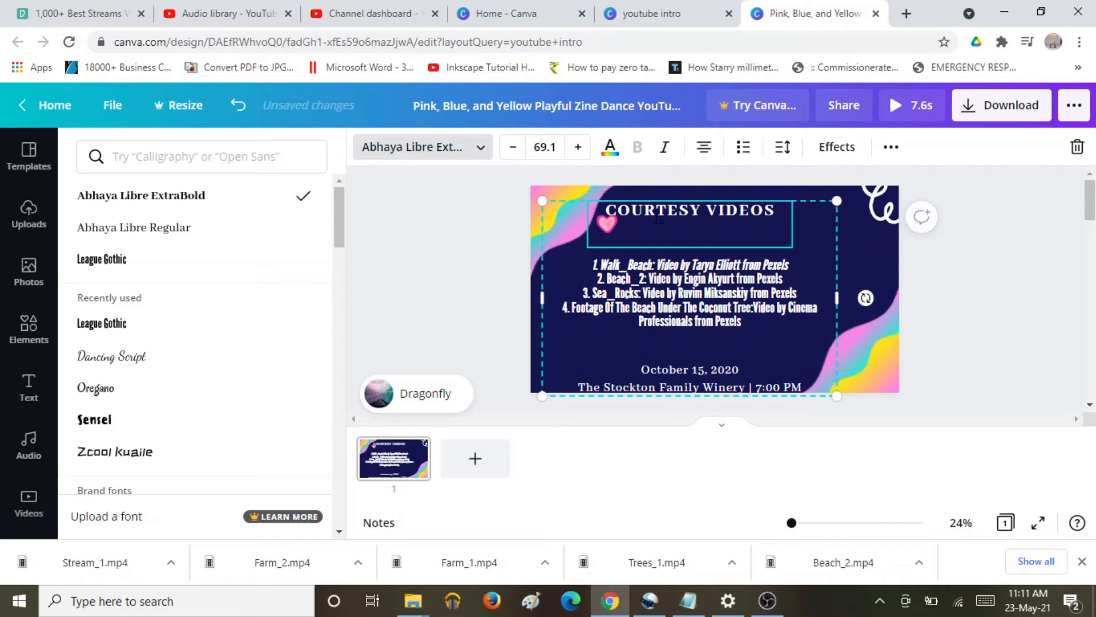
text(FROM)
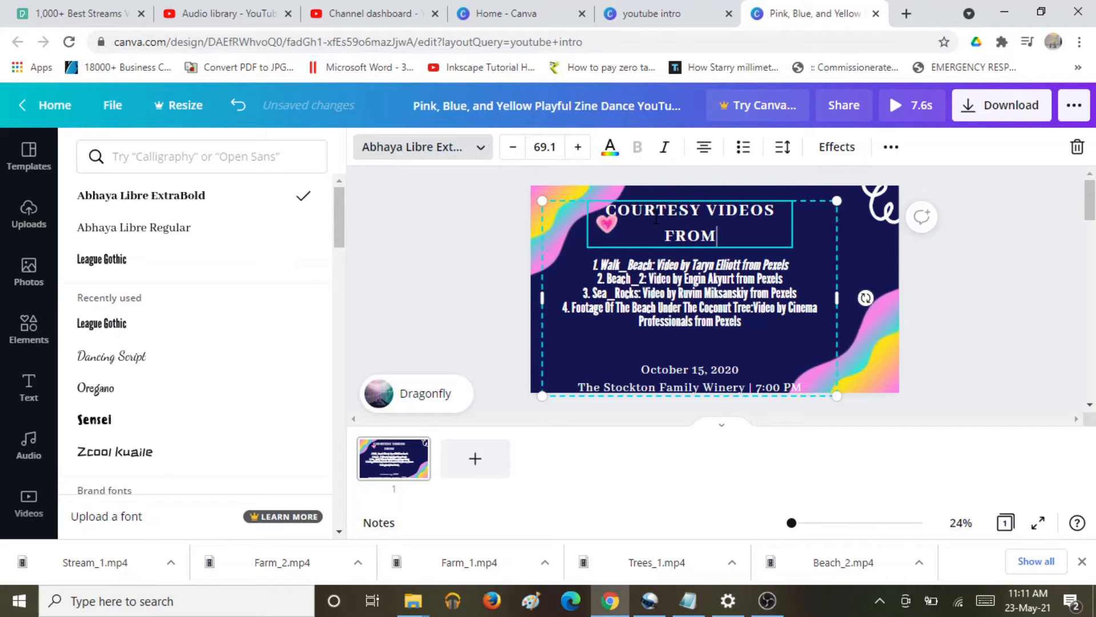
text(XE)
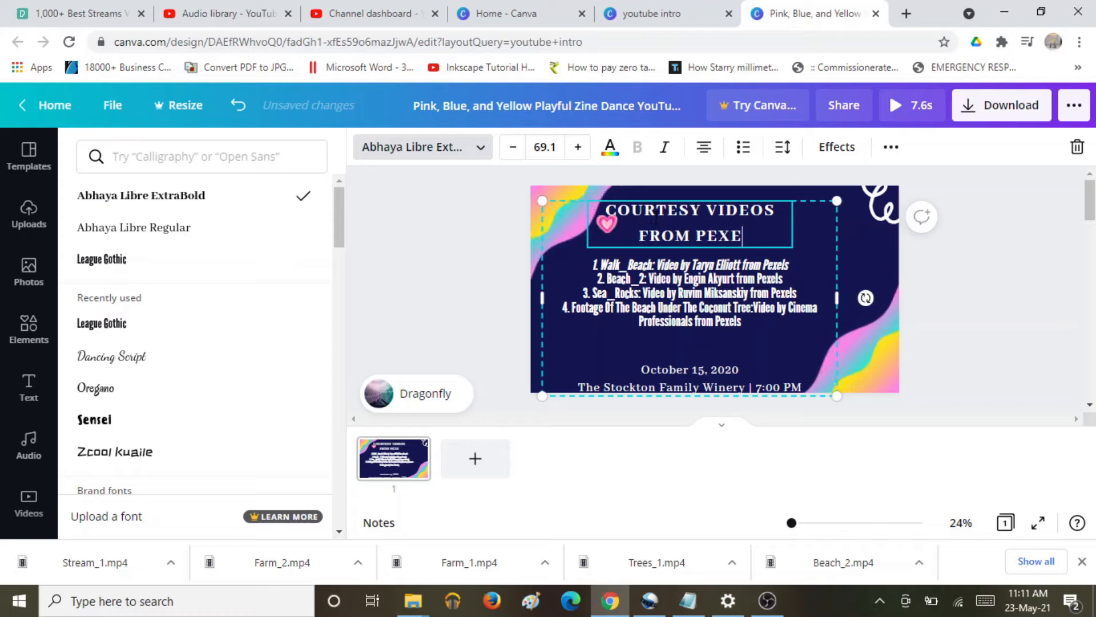
text(L)
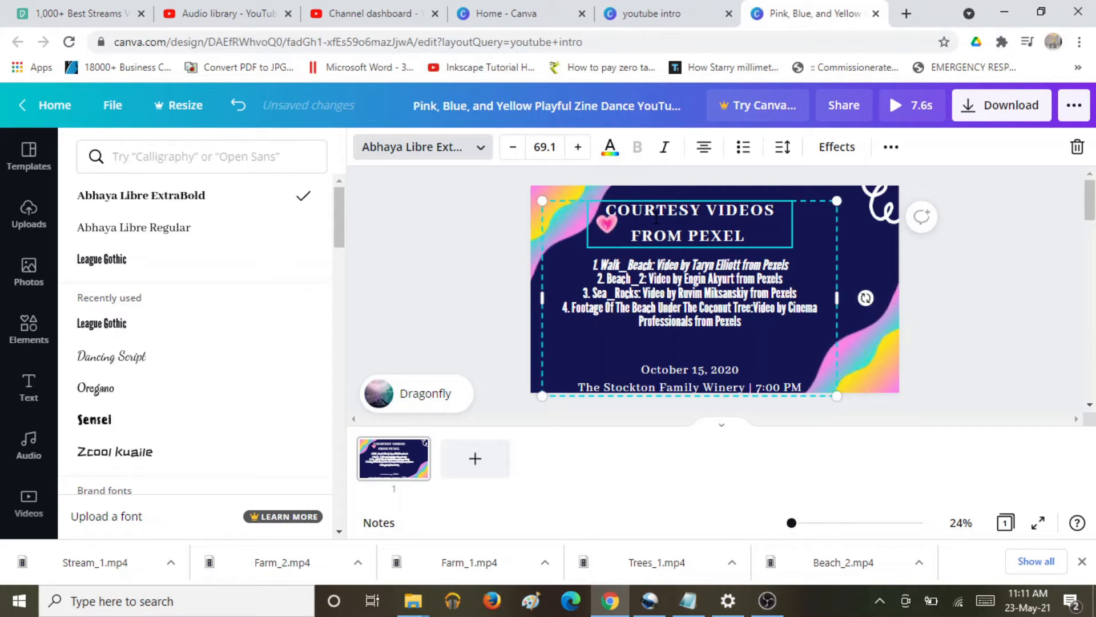
text( USED)
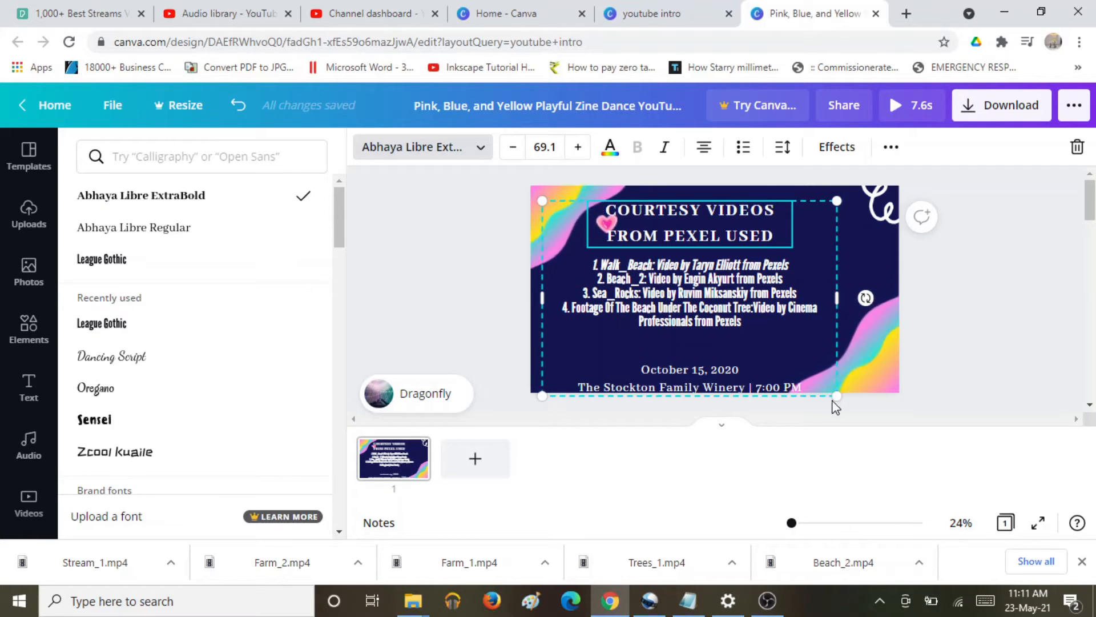
drag(836, 395, 730, 294)
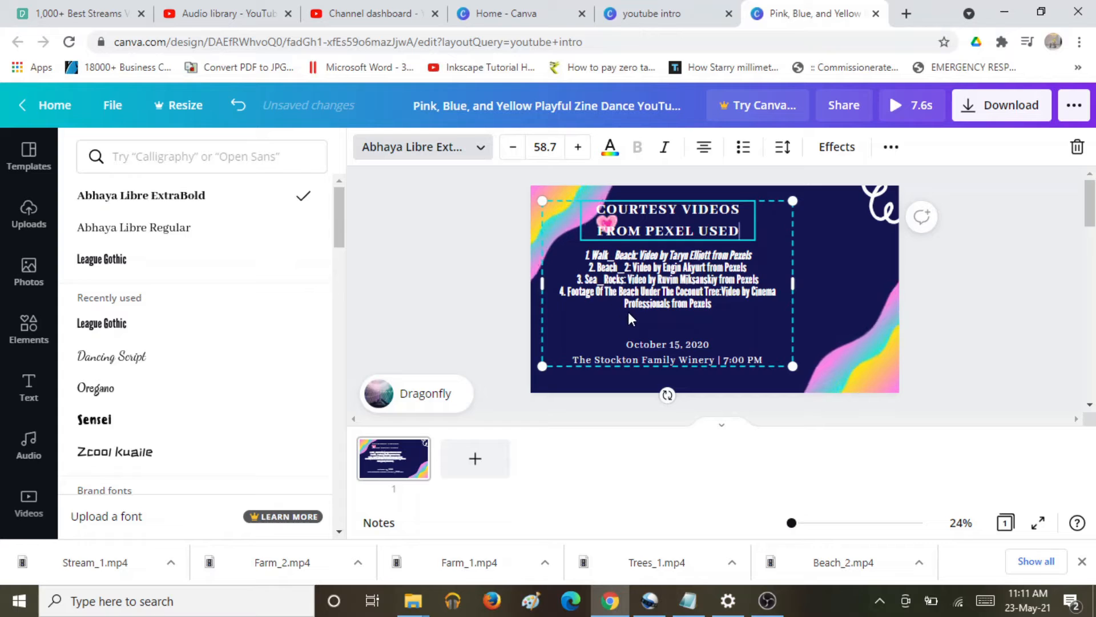
Step: Remove the number from the start of the first credit, Walk_Beach
click(594, 255)
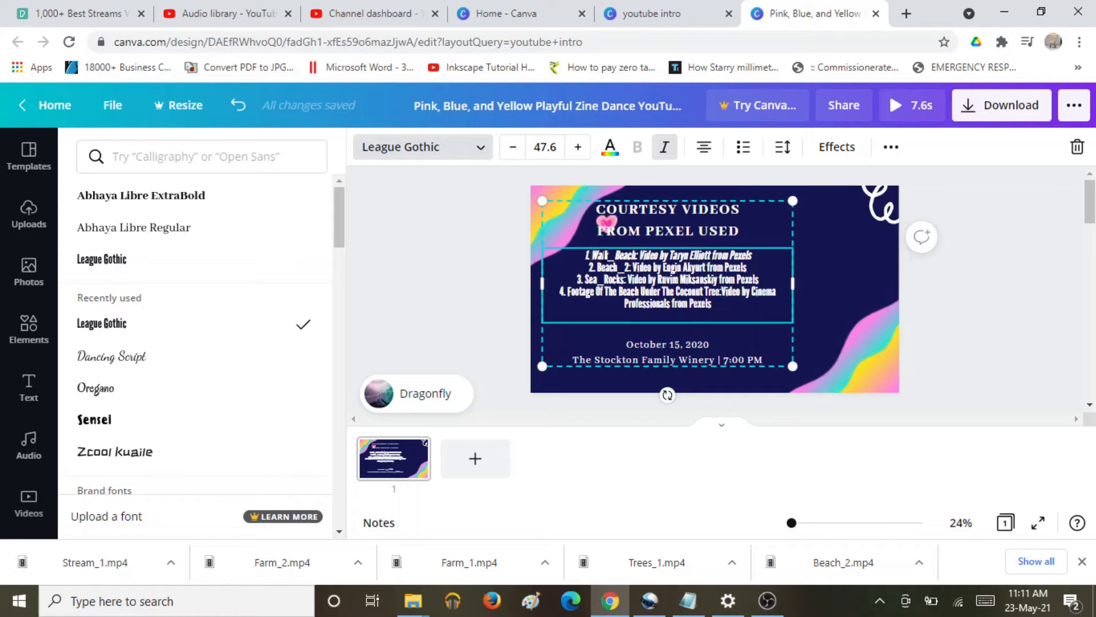
key(BackSpace)
key(BackSpace)
key(BackSpace)
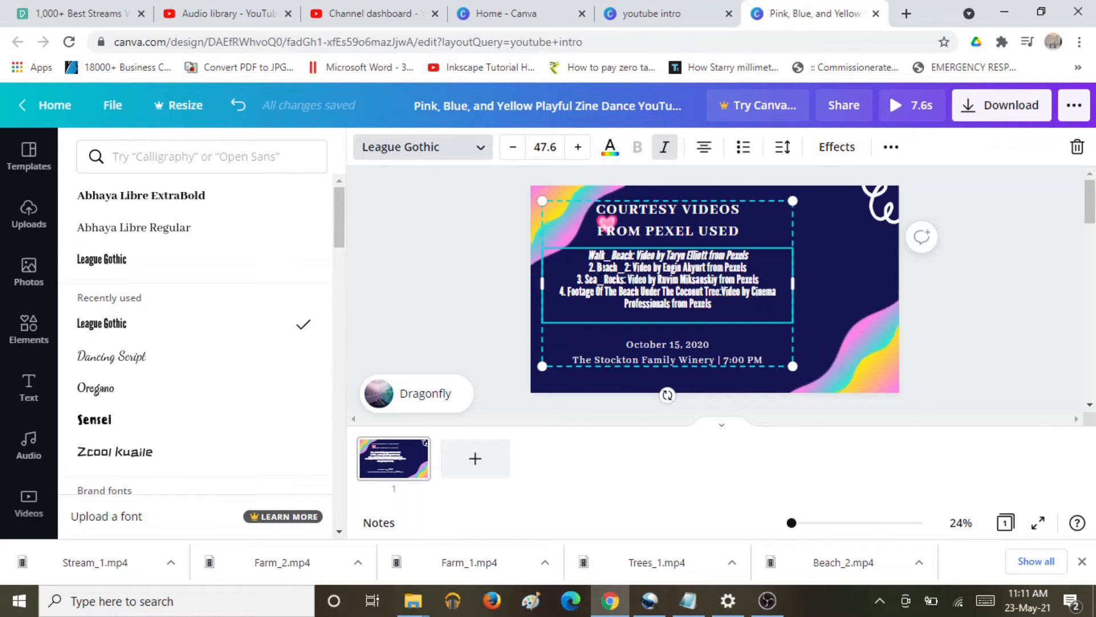
click(599, 266)
key(BackSpace)
key(BackSpace)
key(BackSpace)
key(BackSpace)
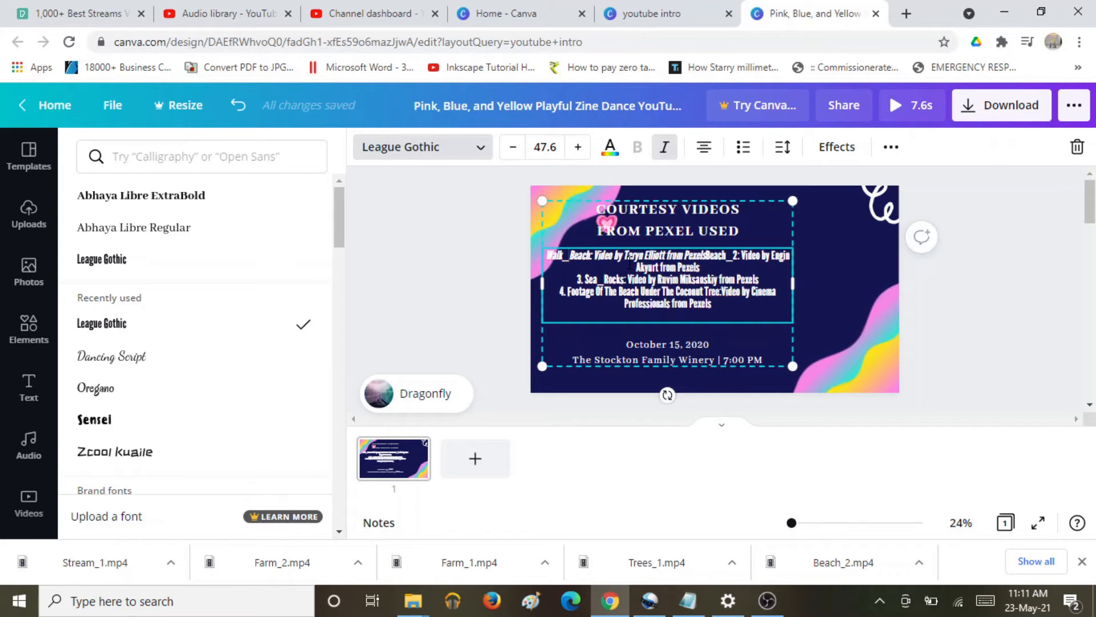
click(240, 106)
click(240, 106)
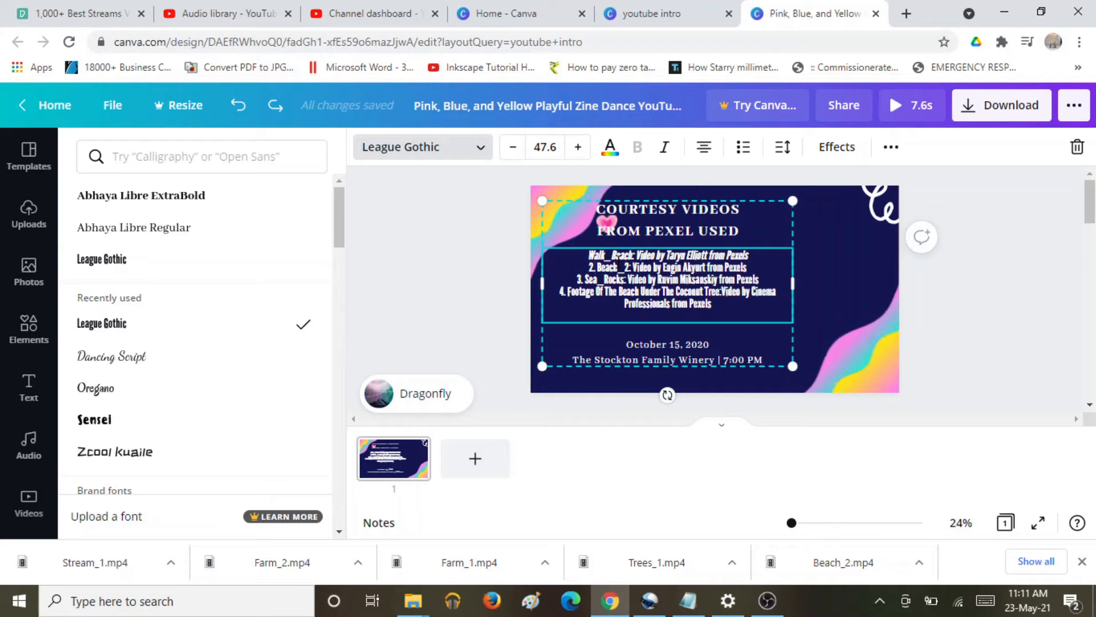
Step: Remove the leading numbers from the second, third and fourth credits, keeping each credit on its own line
key(BackSpace)
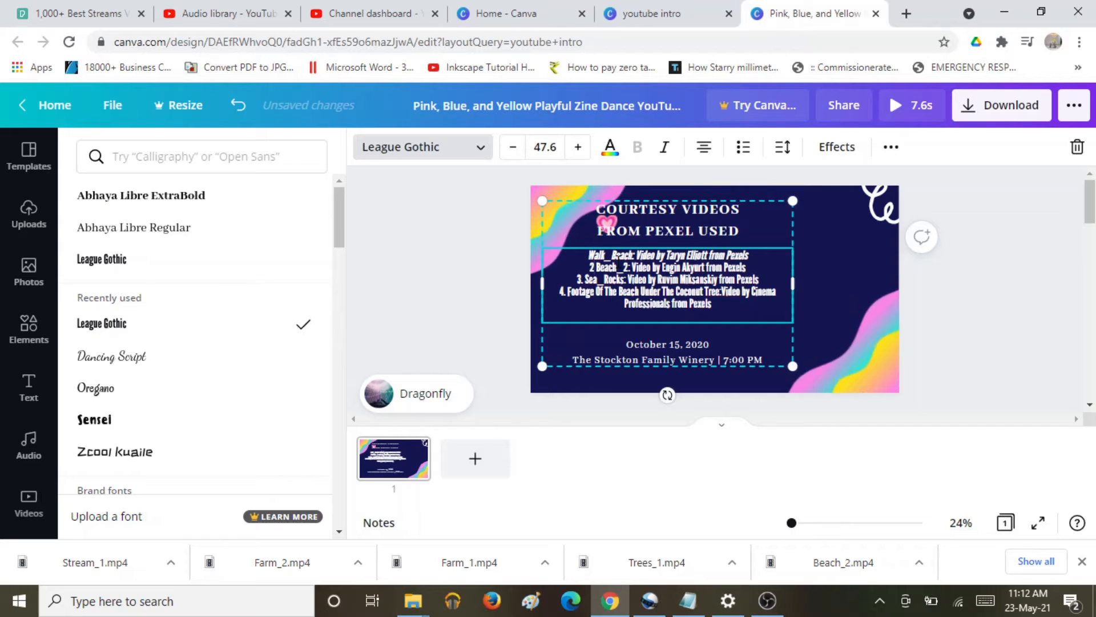
key(BackSpace)
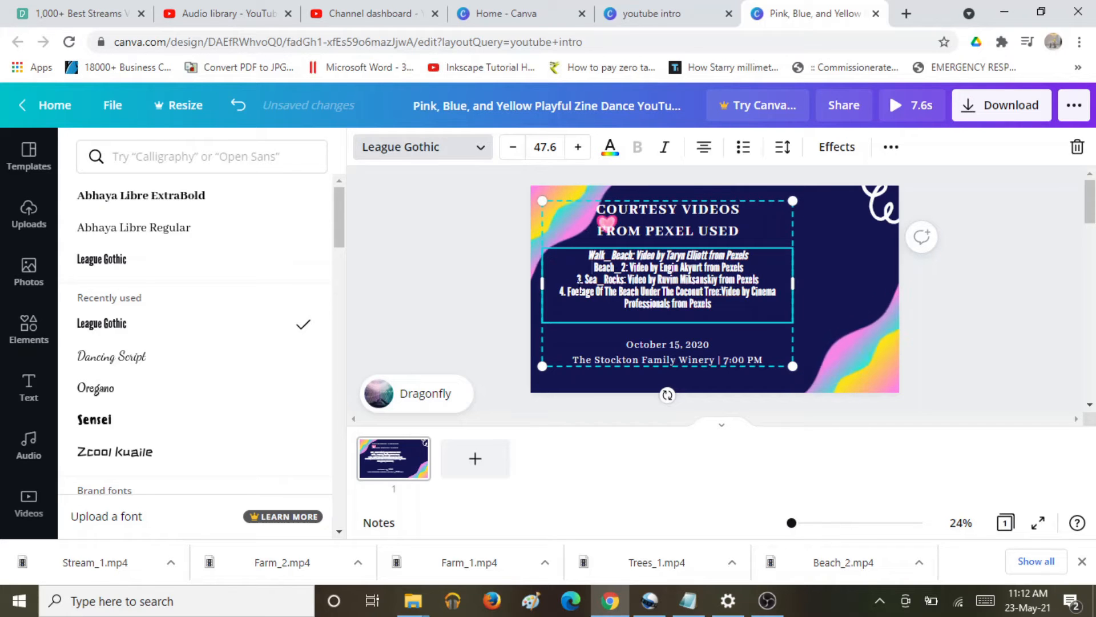
key(BackSpace)
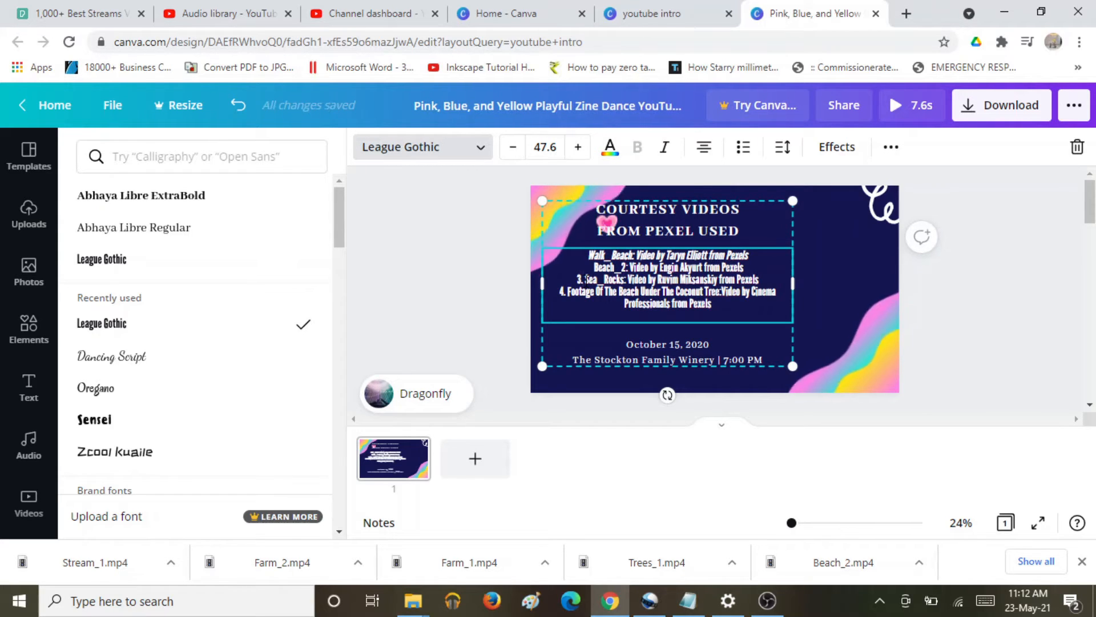
key(BackSpace)
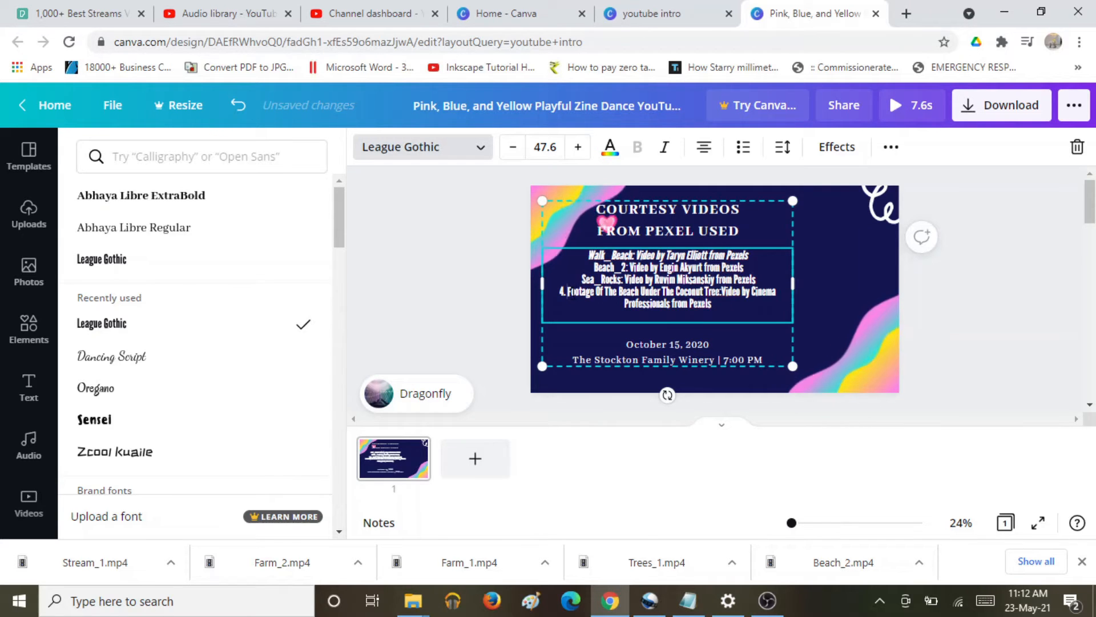
key(BackSpace)
key(BackSpace)
key(BackSpace)
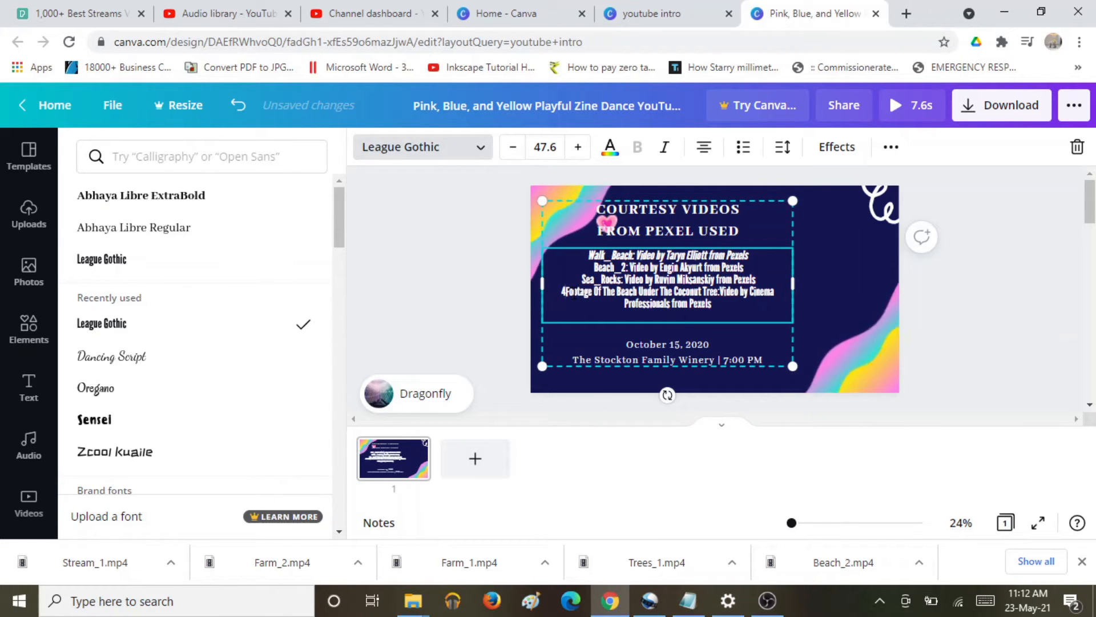
Step: Delete the October 15, 2020 date and venue text below the credits, and enlarge the remaining text group
double_click(628, 348)
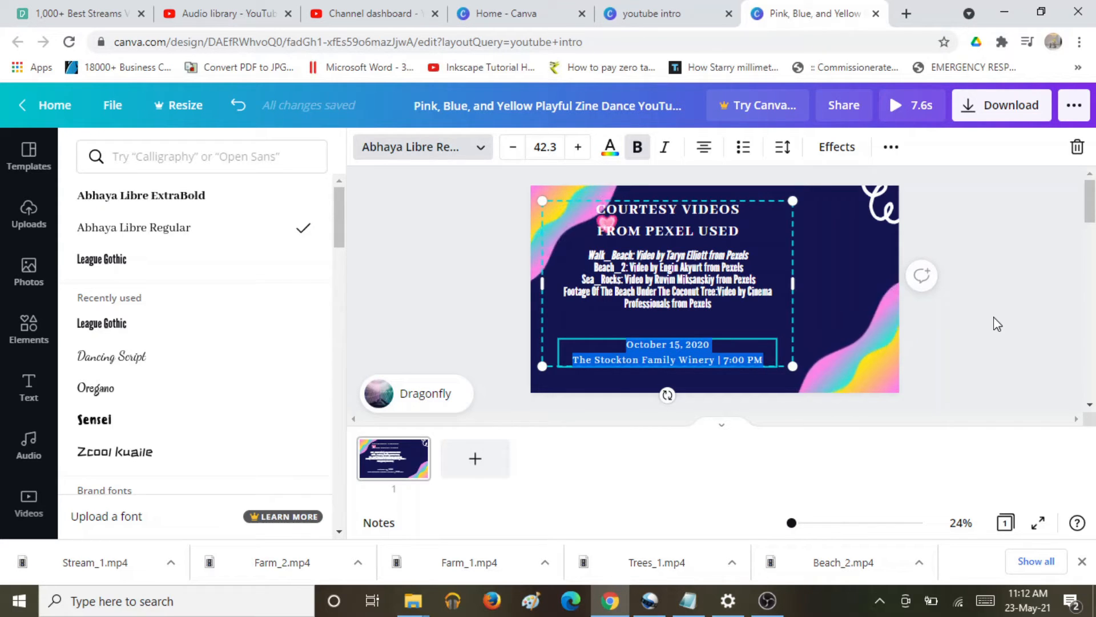
key(Delete)
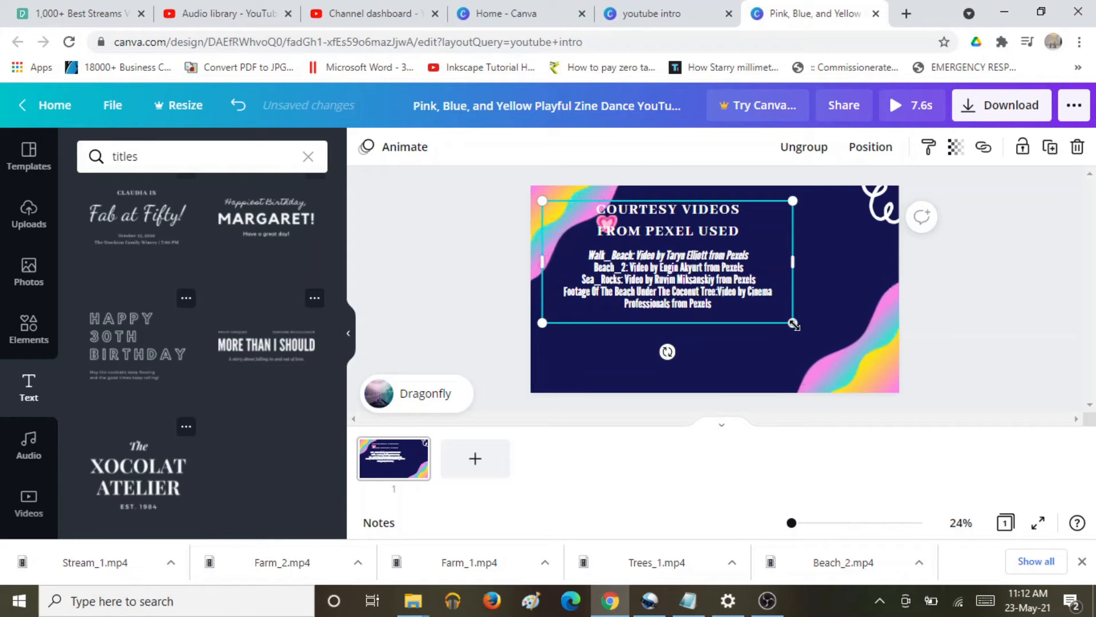
drag(793, 324, 873, 398)
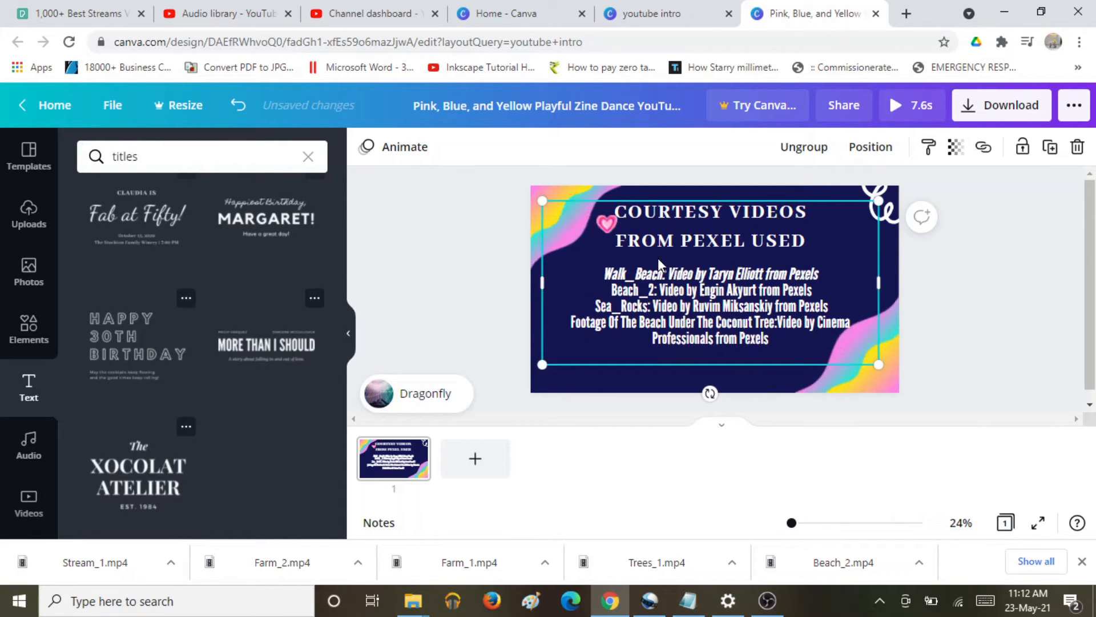
Step: Enlarge the text group further until the heading's font size is 94.7, nudging it slightly to the right along the way
click(609, 227)
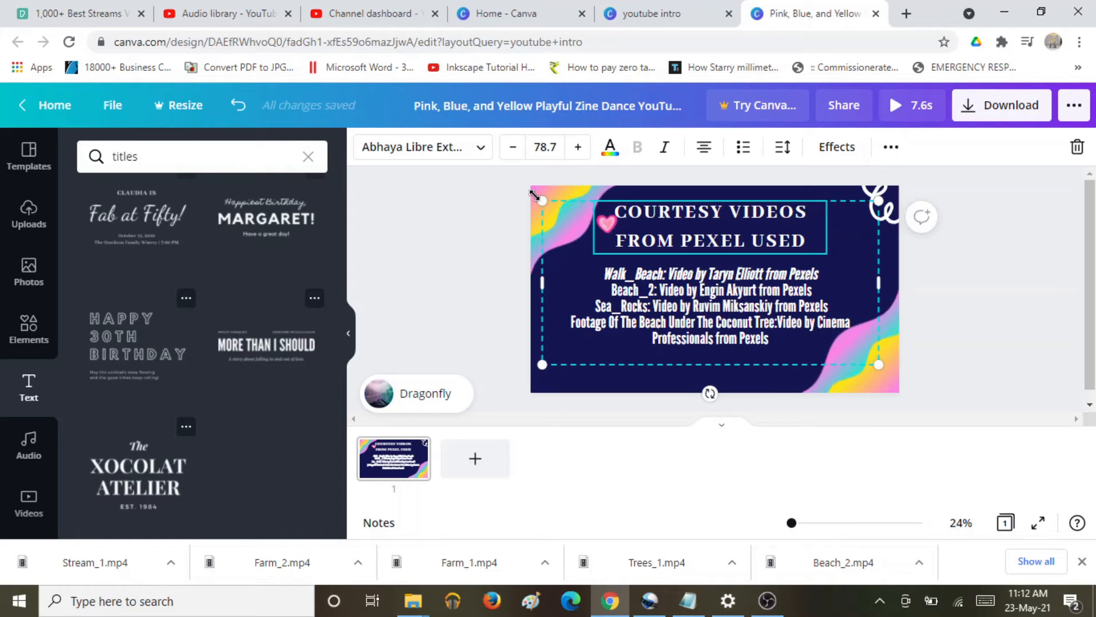
drag(540, 200, 532, 194)
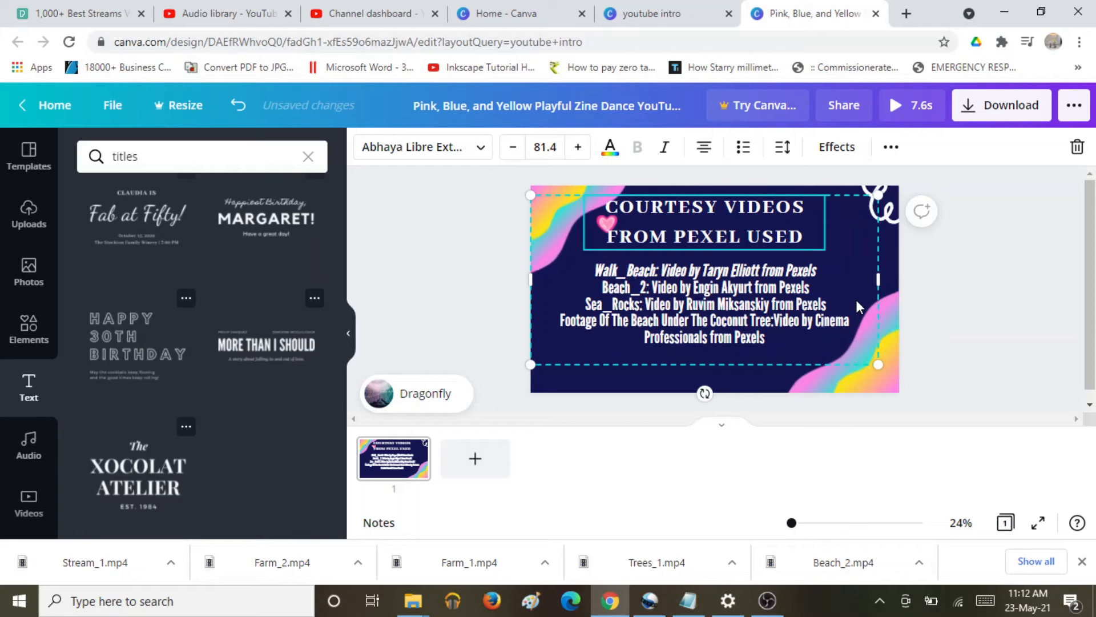
key(Right)
key(Right)
key(Right)
key(Right)
key(Right)
key(Right)
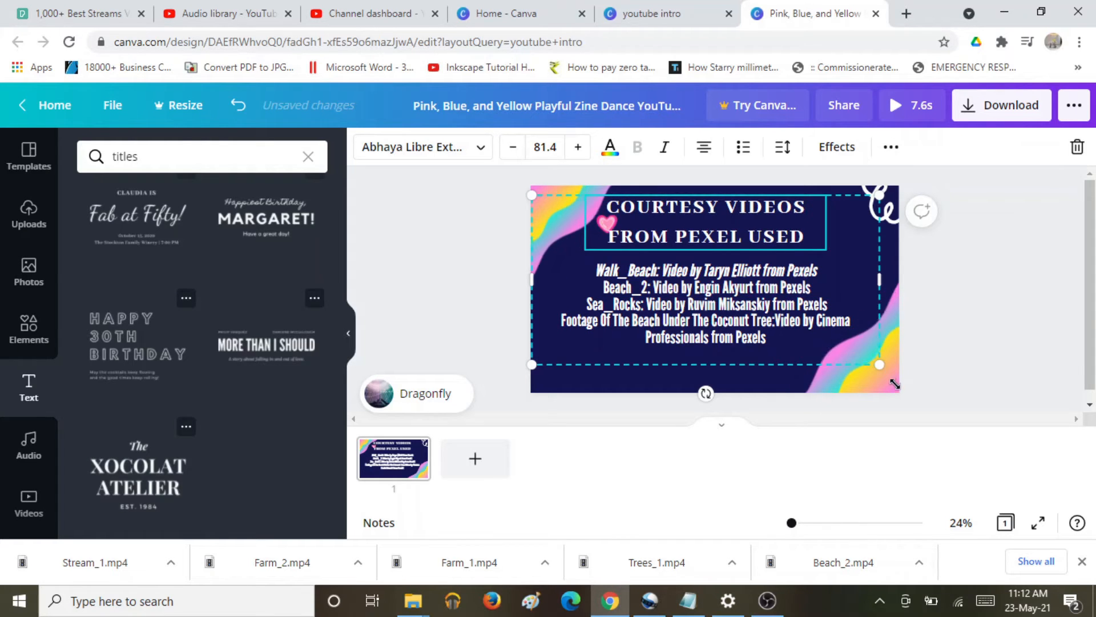
drag(879, 365, 904, 398)
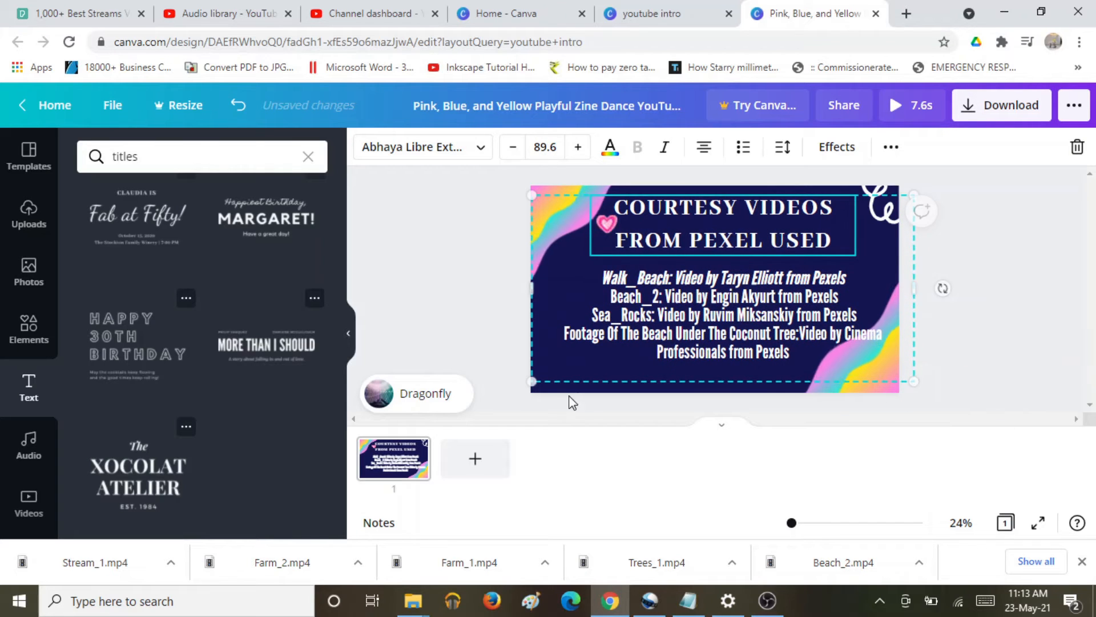
drag(532, 381, 514, 390)
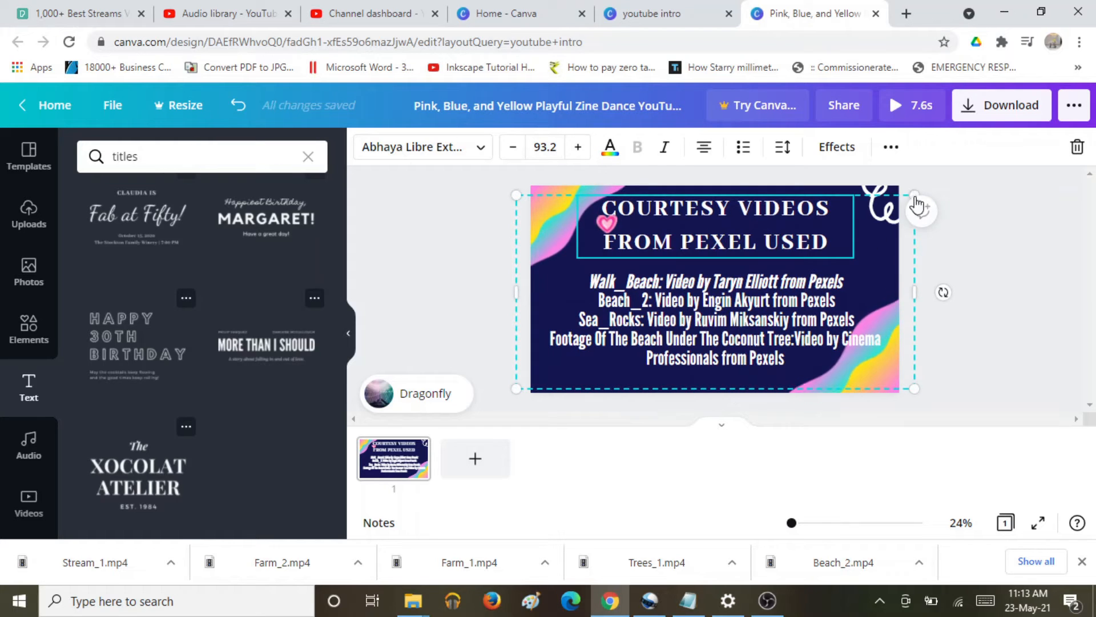
drag(914, 186, 917, 182)
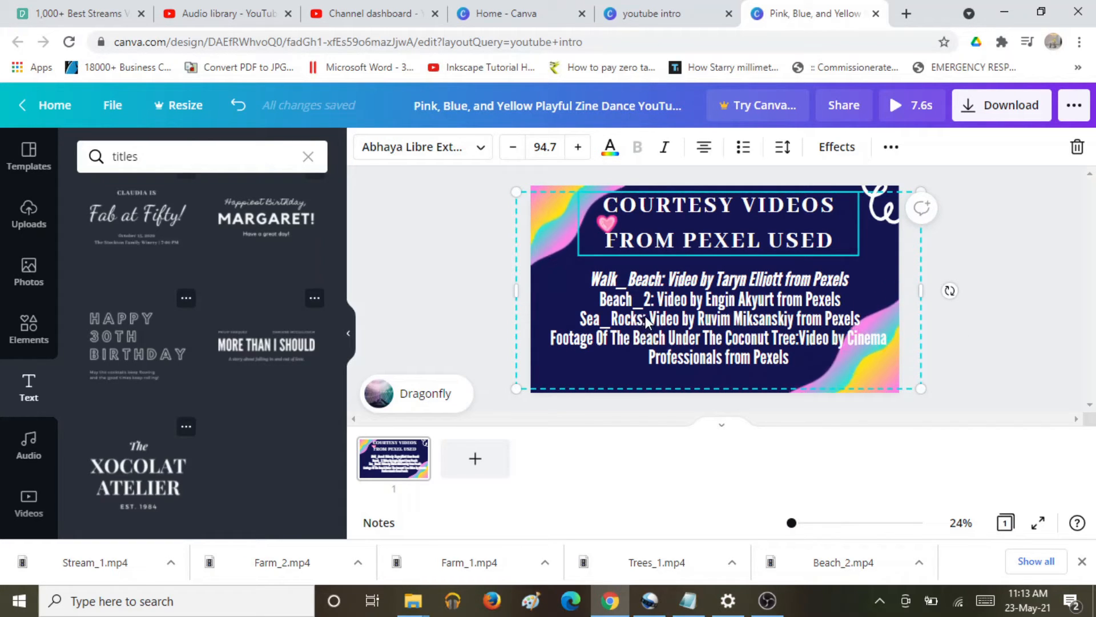
Step: Remove the "Walk_Beach:" label from the first credit so it starts with "Video by"
click(666, 279)
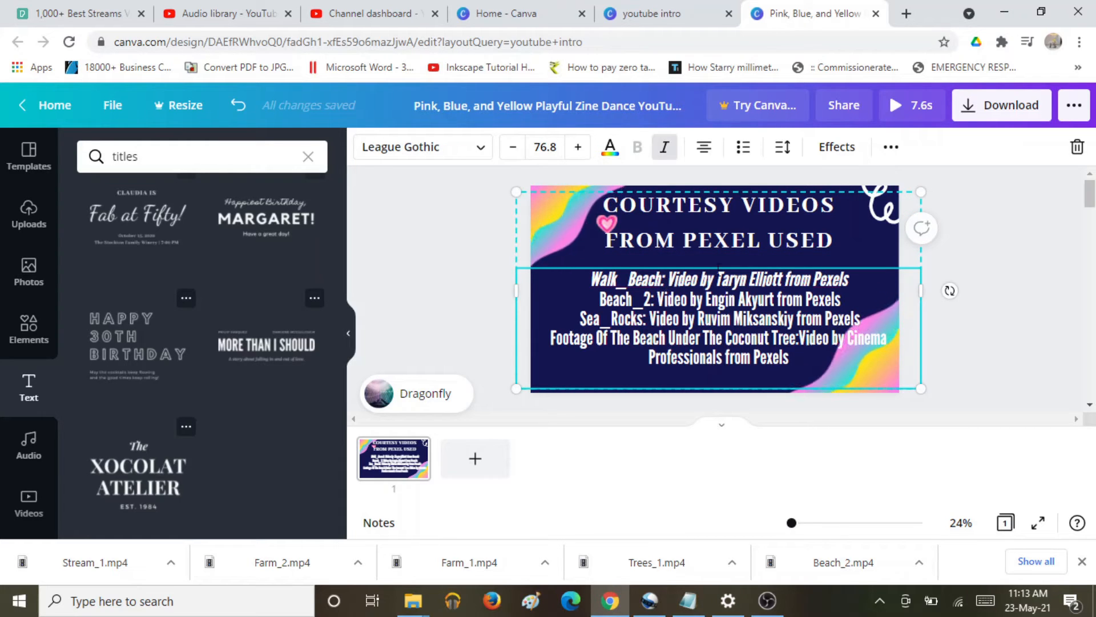
key(BackSpace)
key(BackSpace)
key(BackSpace)
key(BackSpace)
key(BackSpace)
key(BackSpace)
key(BackSpace)
key(BackSpace)
key(BackSpace)
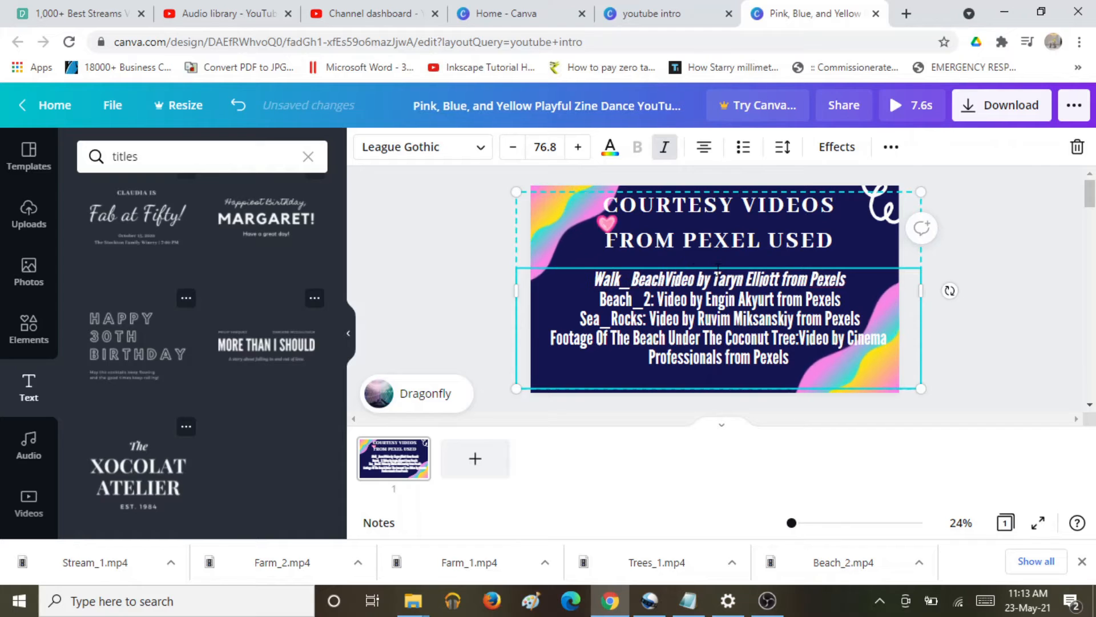
key(BackSpace)
key(BackSpace)
key(BackSpace)
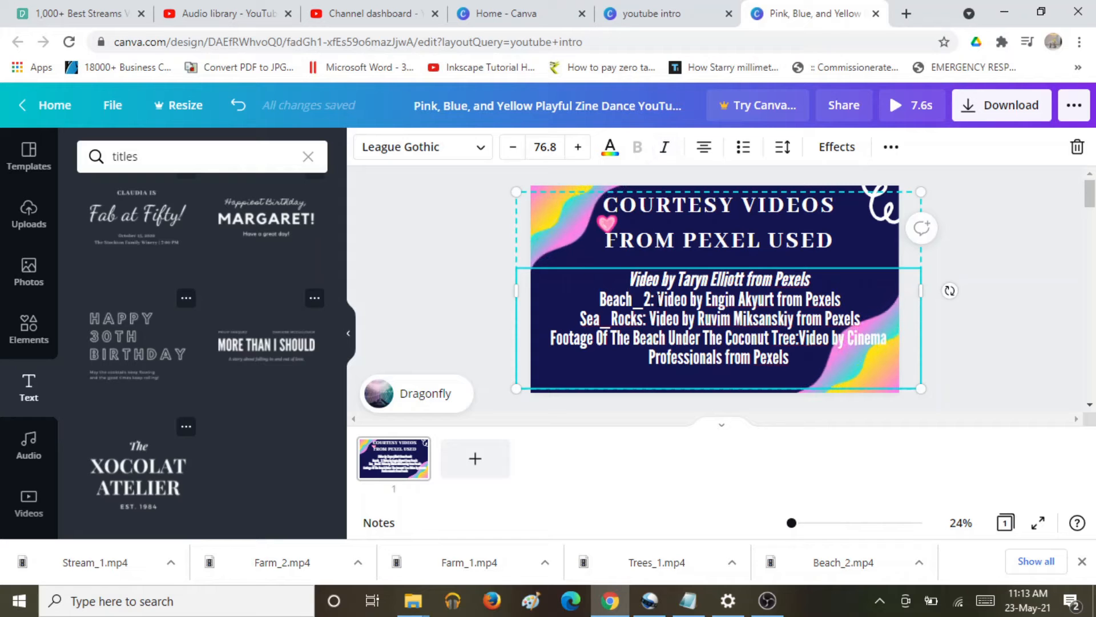
Step: Remove the "Beach_2:" label from the second credit so it starts with "Video by"
key(BackSpace)
key(BackSpace)
key(BackSpace)
key(BackSpace)
key(BackSpace)
key(BackSpace)
key(BackSpace)
key(BackSpace)
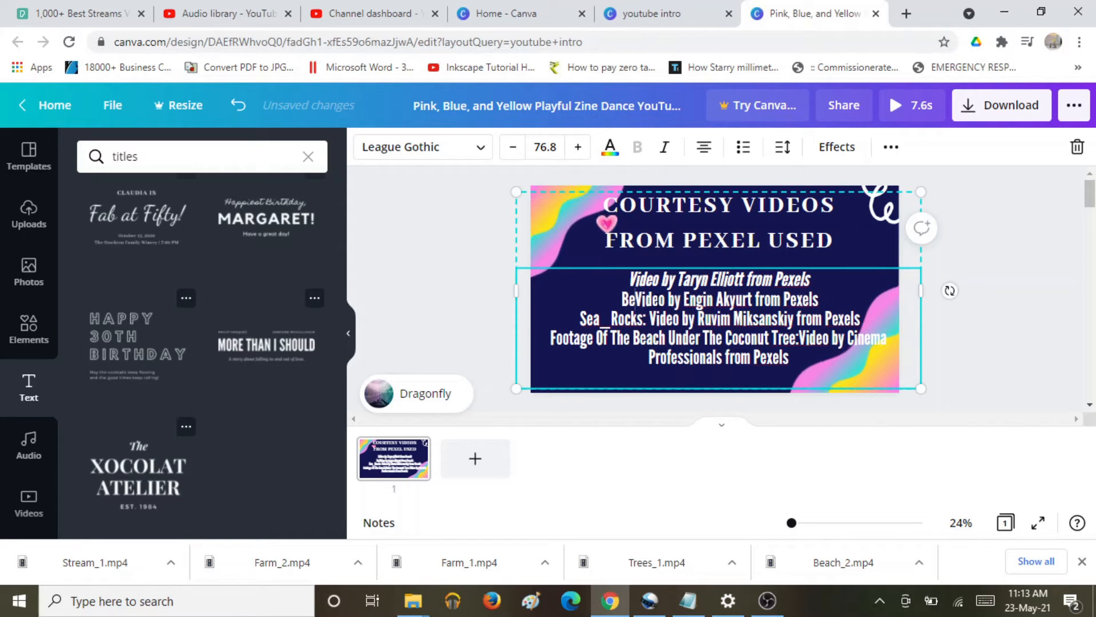
key(BackSpace)
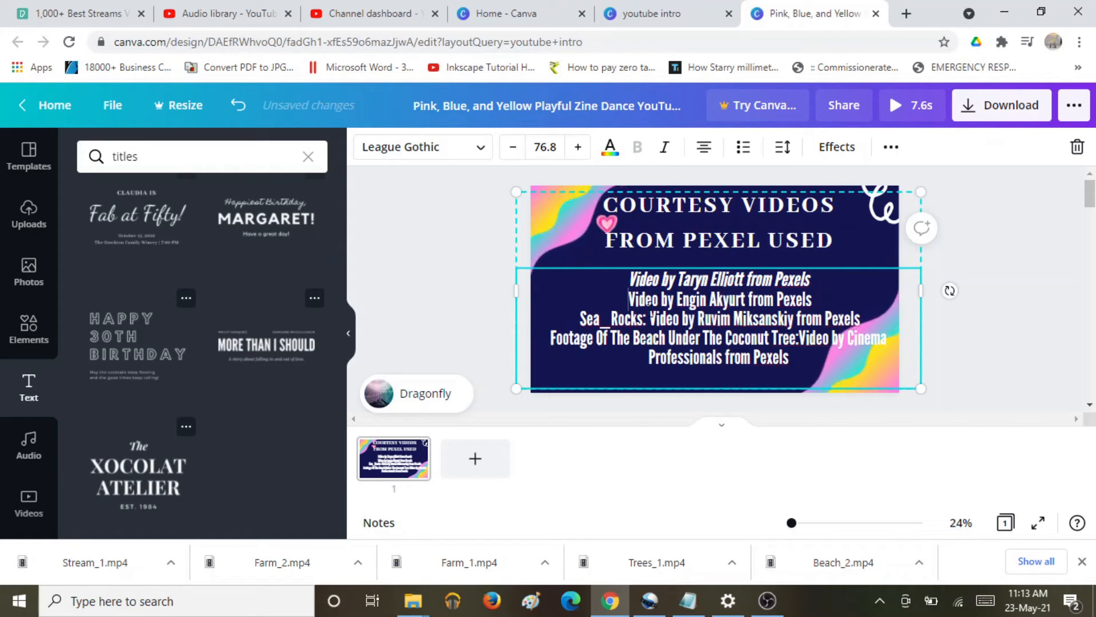
Step: Remove the "Sea_Rocks:" label from the third credit so it starts with "Video by"
key(BackSpace)
key(BackSpace)
key(BackSpace)
key(BackSpace)
key(BackSpace)
key(BackSpace)
key(BackSpace)
key(BackSpace)
key(BackSpace)
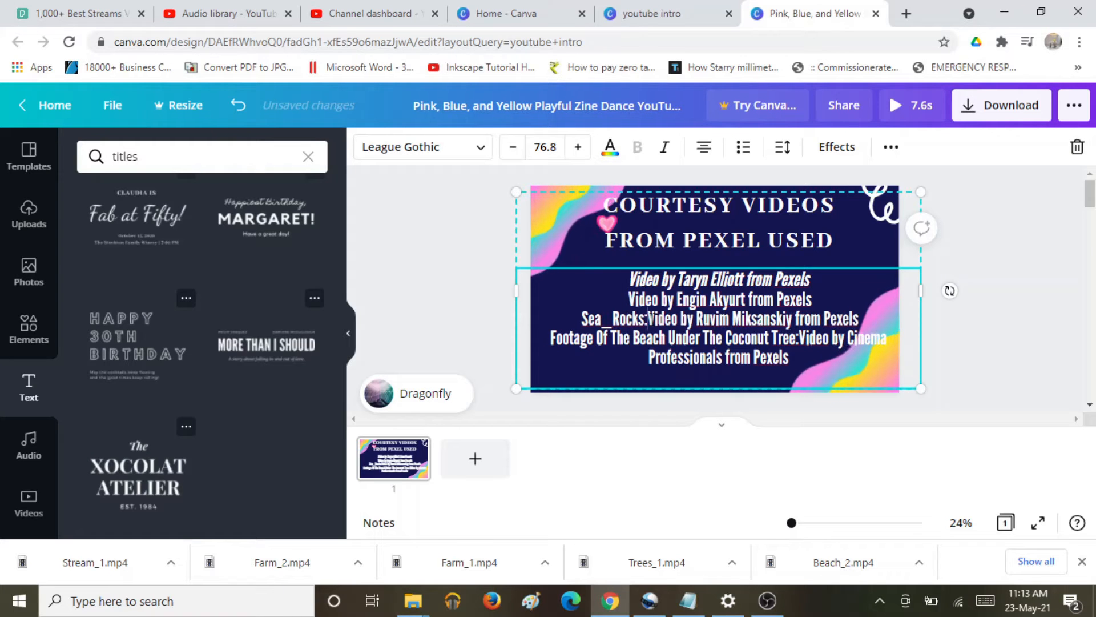
key(BackSpace)
key(BackSpace)
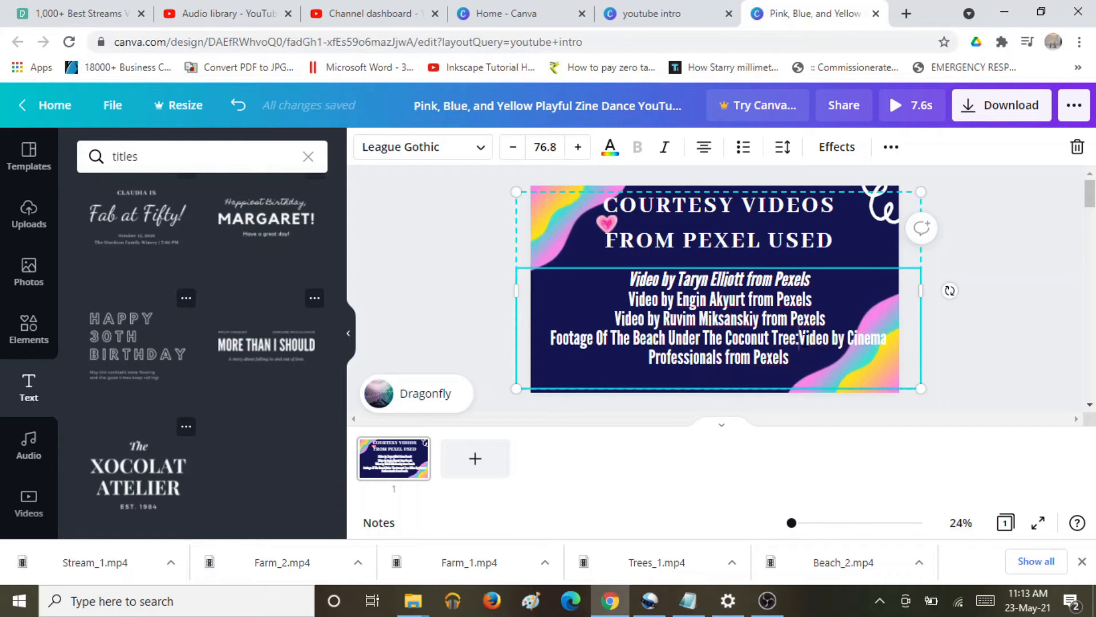
Step: Delete the "Footage Of The Beach Under The Coconut Tree:" label in front of the Cinema Professionals credit
key(BackSpace)
key(BackSpace)
key(BackSpace)
key(BackSpace)
key(BackSpace)
key(BackSpace)
key(BackSpace)
key(BackSpace)
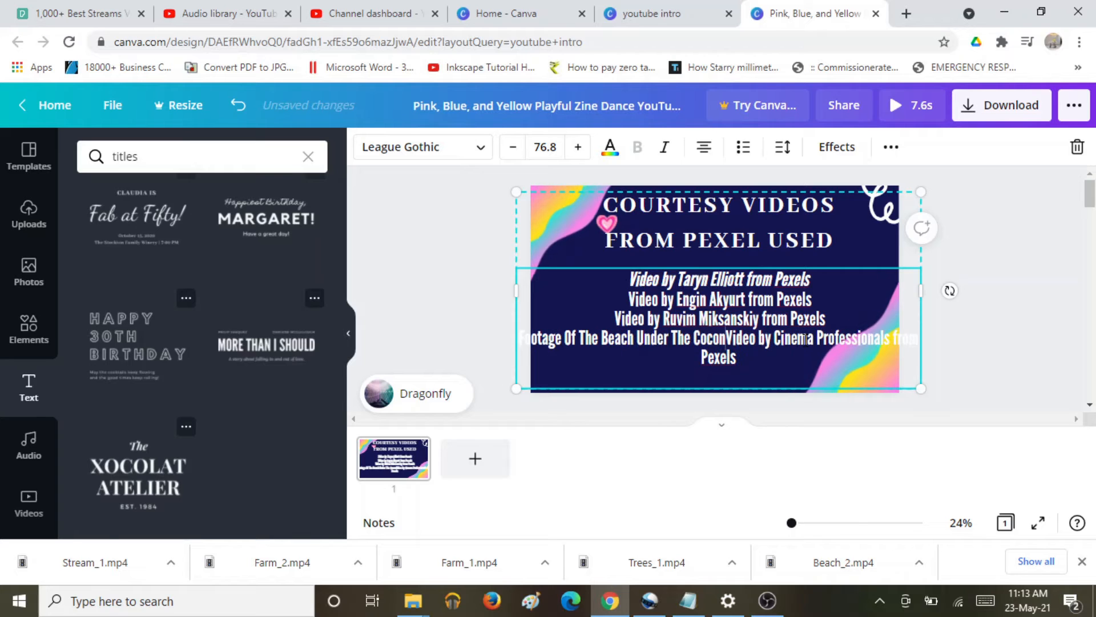
key(BackSpace)
key(BackSpace)
key(BackSpace)
key(BackSpace)
key(BackSpace)
key(BackSpace)
key(BackSpace)
key(BackSpace)
key(BackSpace)
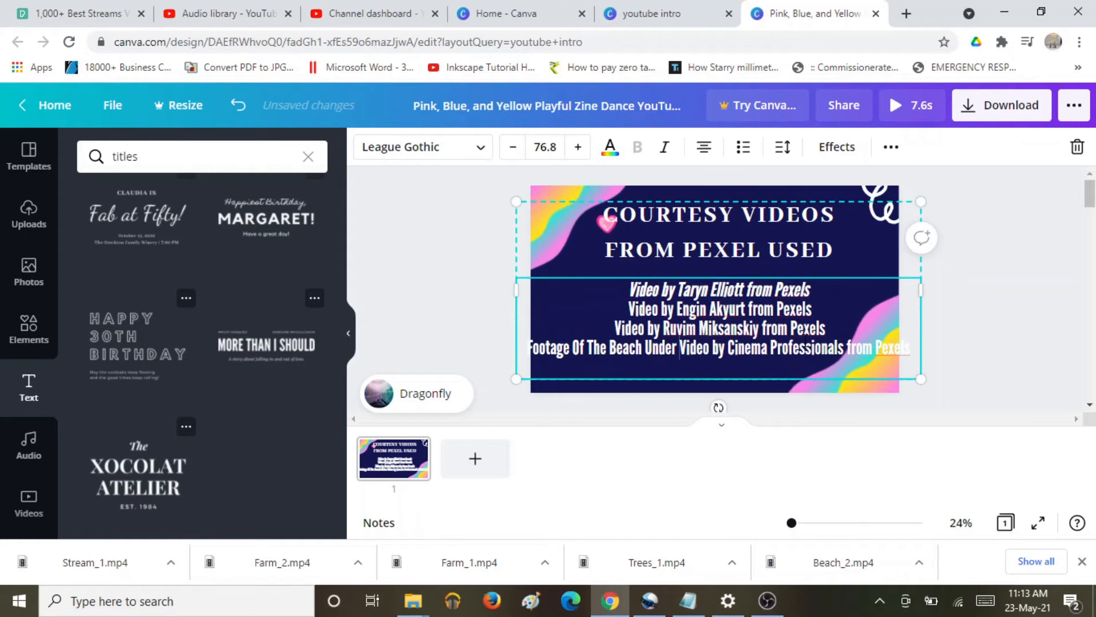
key(BackSpace)
key(BackSpace)
key(BackSpace)
key(BackSpace)
key(BackSpace)
key(BackSpace)
key(BackSpace)
key(BackSpace)
key(BackSpace)
key(BackSpace)
key(BackSpace)
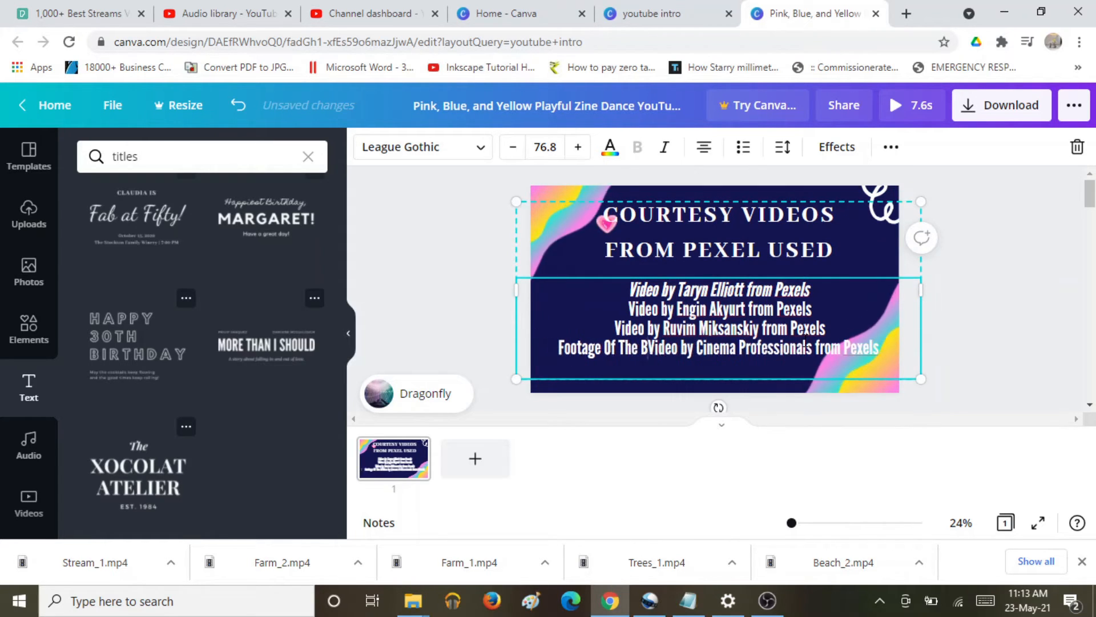
key(BackSpace)
key(BackSpace)
key(BackSpace)
key(BackSpace)
key(BackSpace)
key(BackSpace)
key(BackSpace)
key(BackSpace)
key(BackSpace)
key(BackSpace)
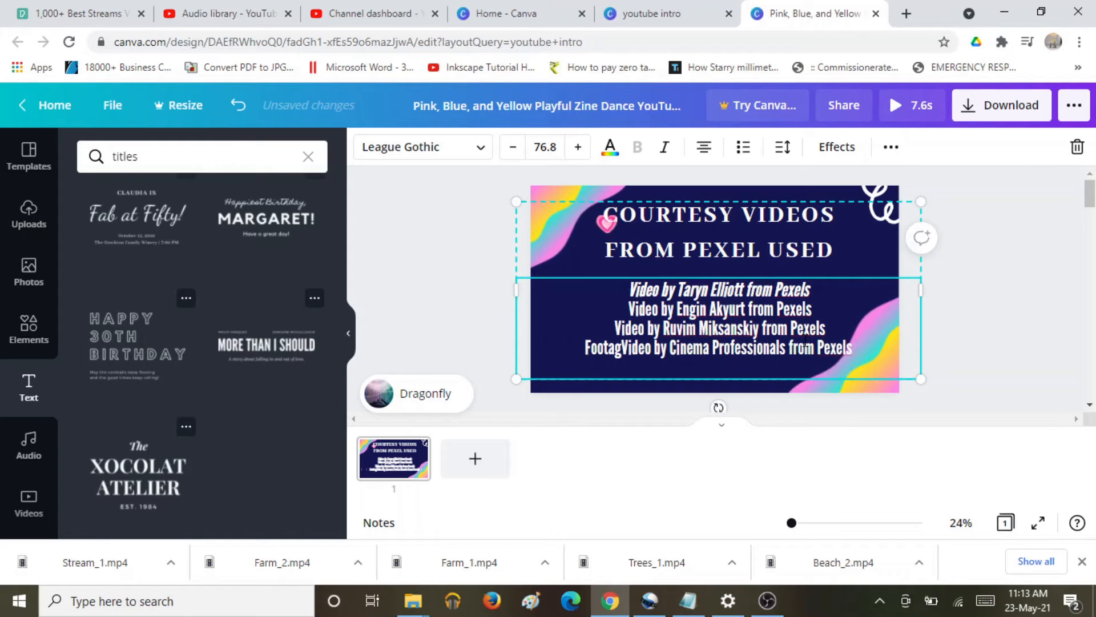
key(BackSpace)
key(BackSpace)
key(BackSpace)
key(BackSpace)
key(BackSpace)
key(BackSpace)
key(BackSpace)
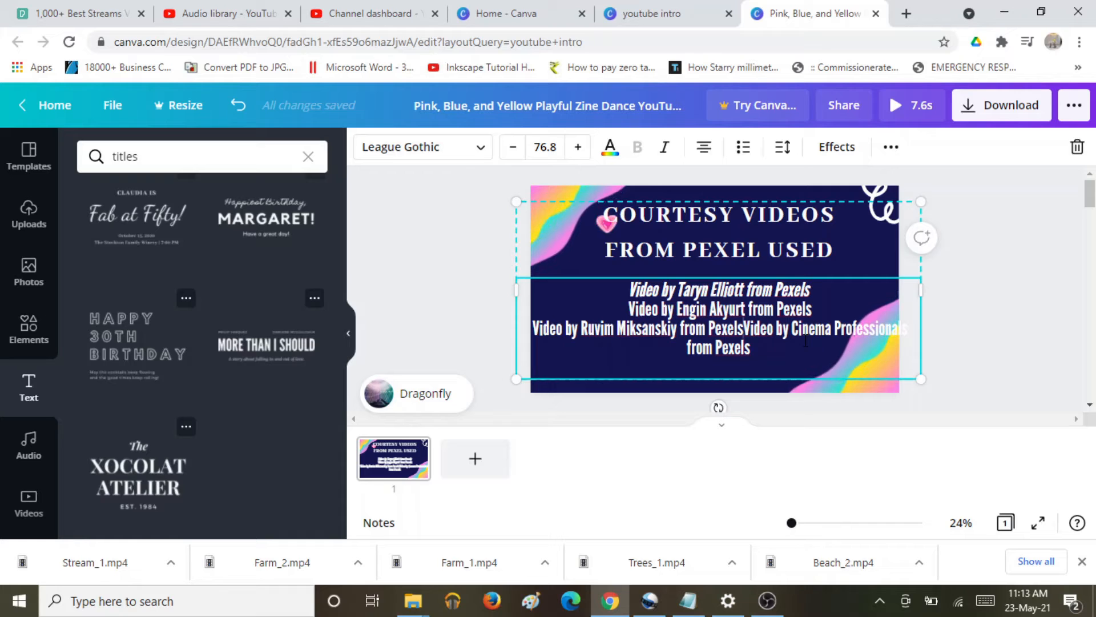
Step: Undo the deletion that merged the last two credits, and remove only the leftover "Fo" before the fourth credit
click(239, 107)
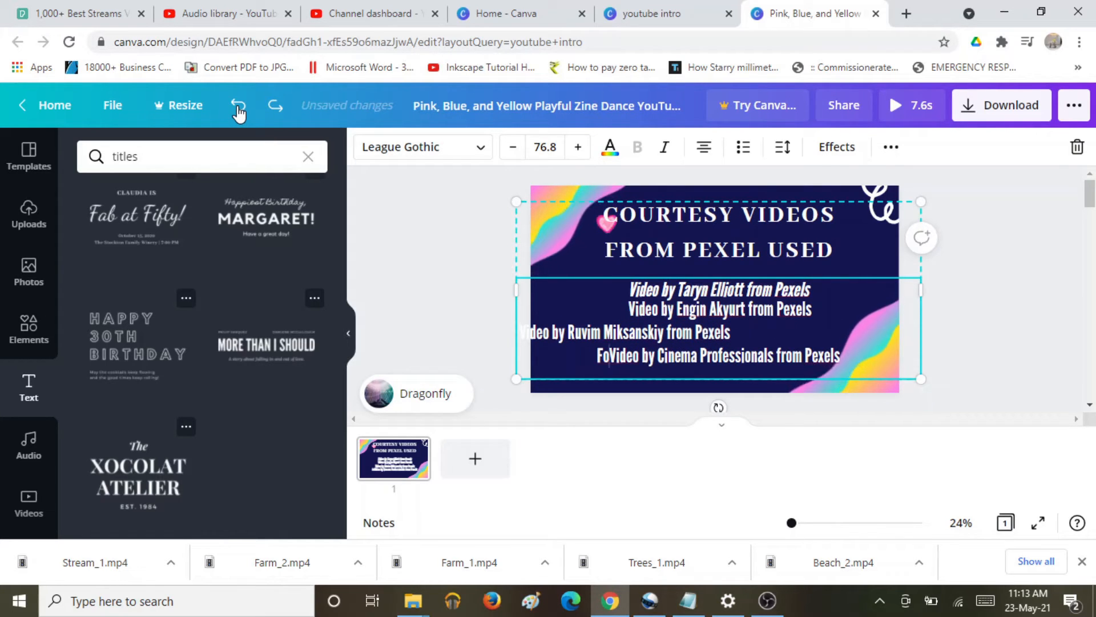
key(BackSpace)
key(BackSpace)
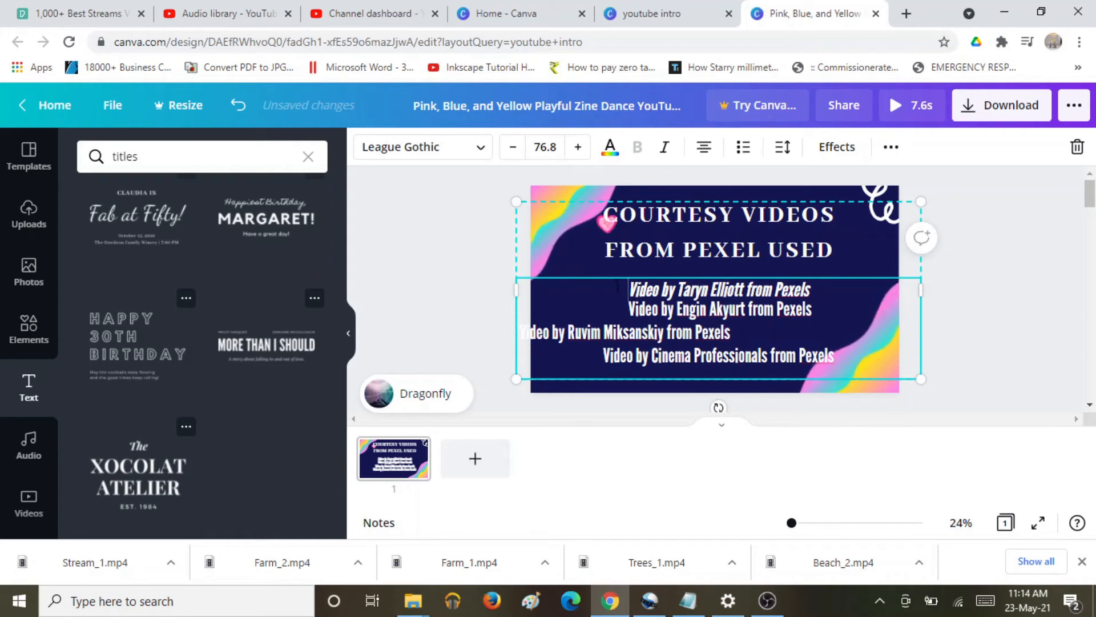
Step: Select all four credit lines and center-align them under the heading
drag(617, 286, 809, 378)
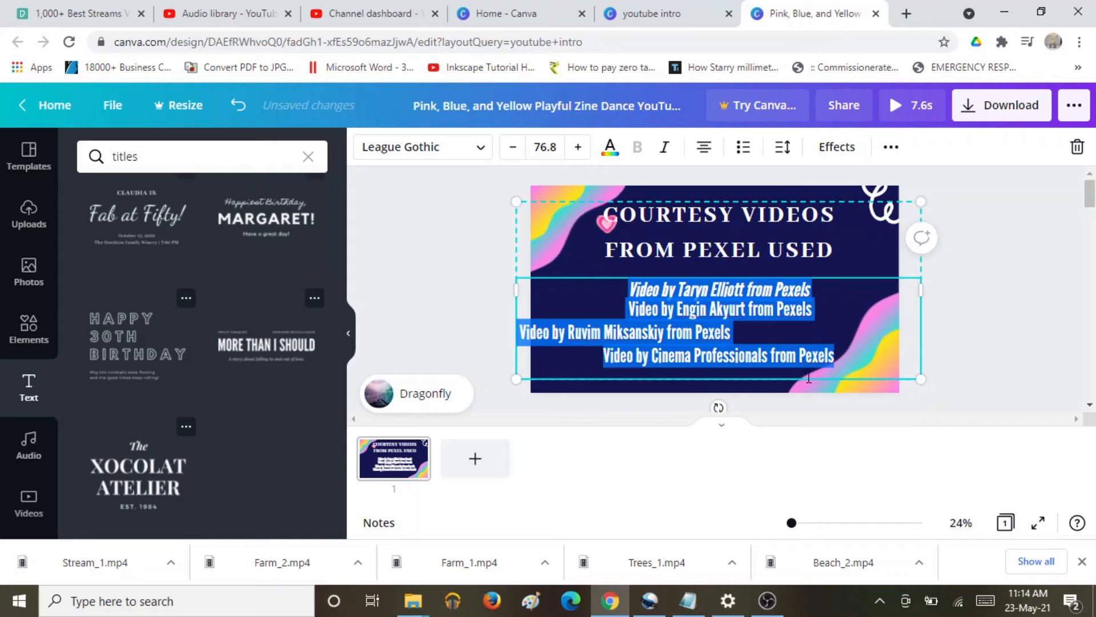
click(705, 150)
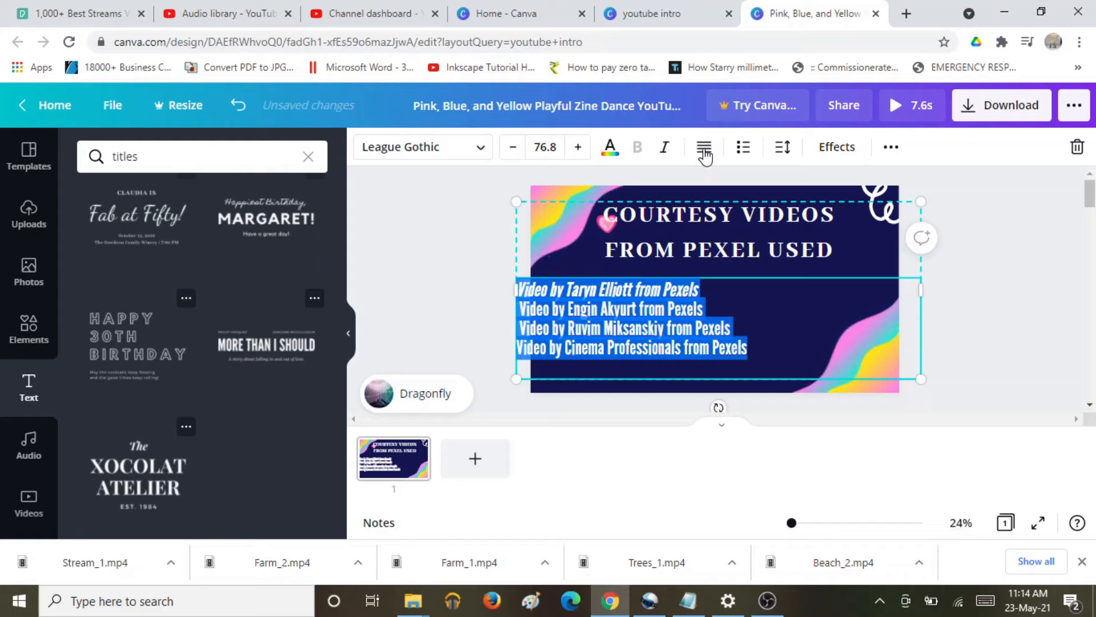
click(704, 149)
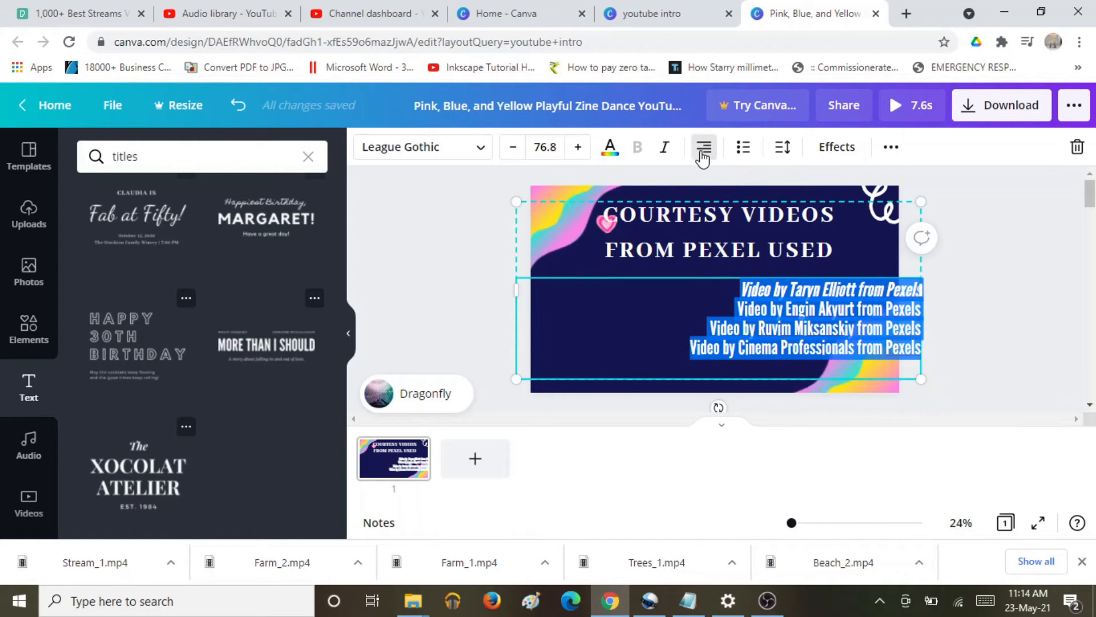
click(703, 155)
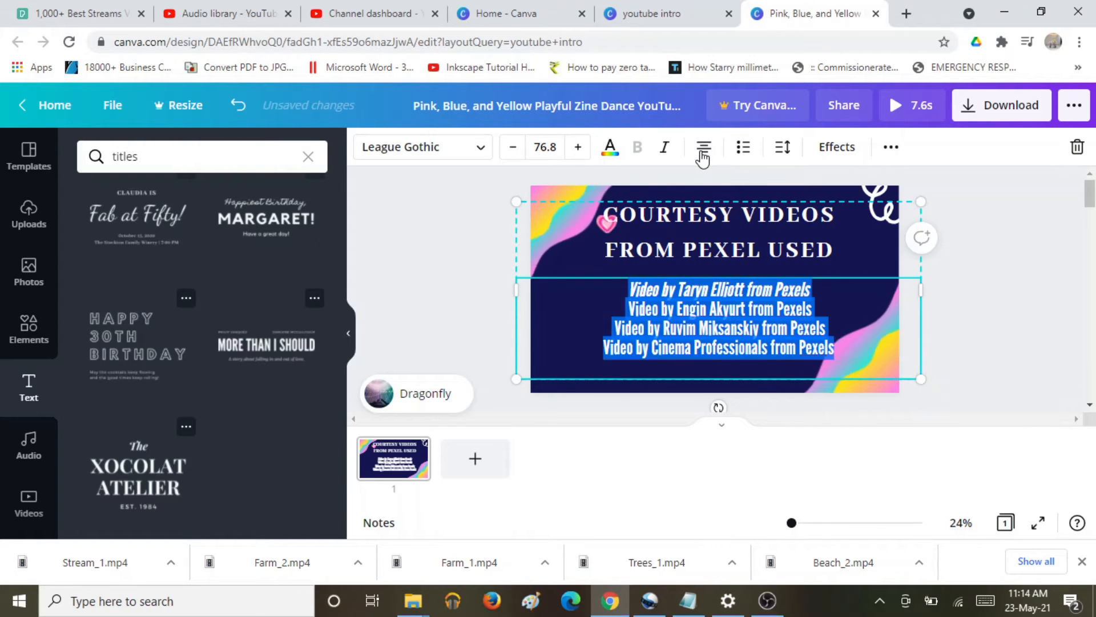
click(976, 373)
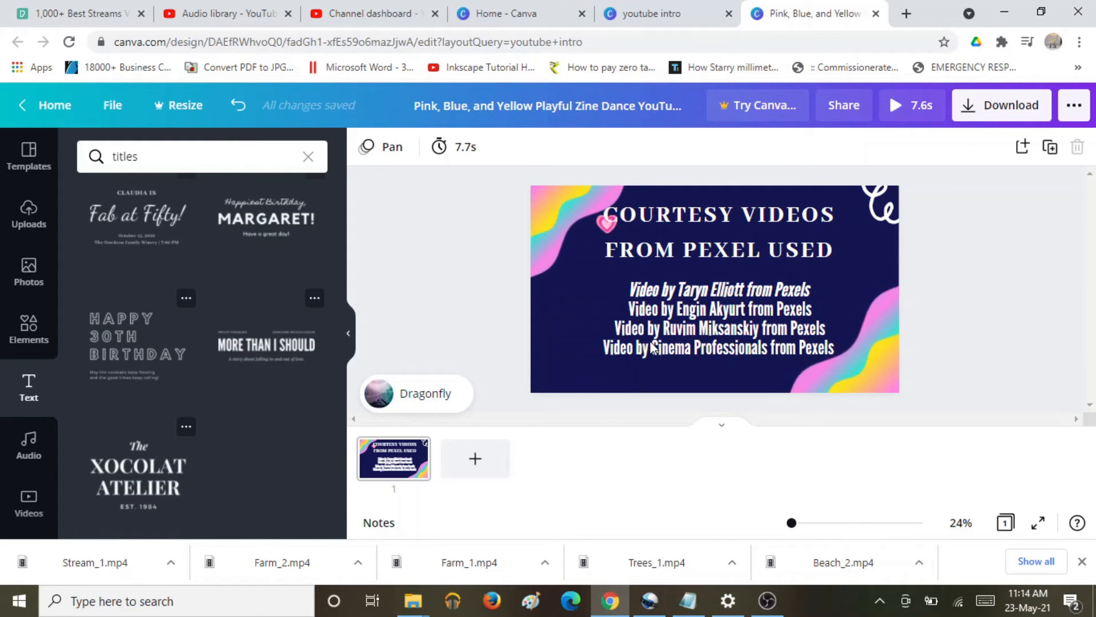
Step: Move the heading and credits group down until its lower edge reaches the bottom of the slide
click(668, 222)
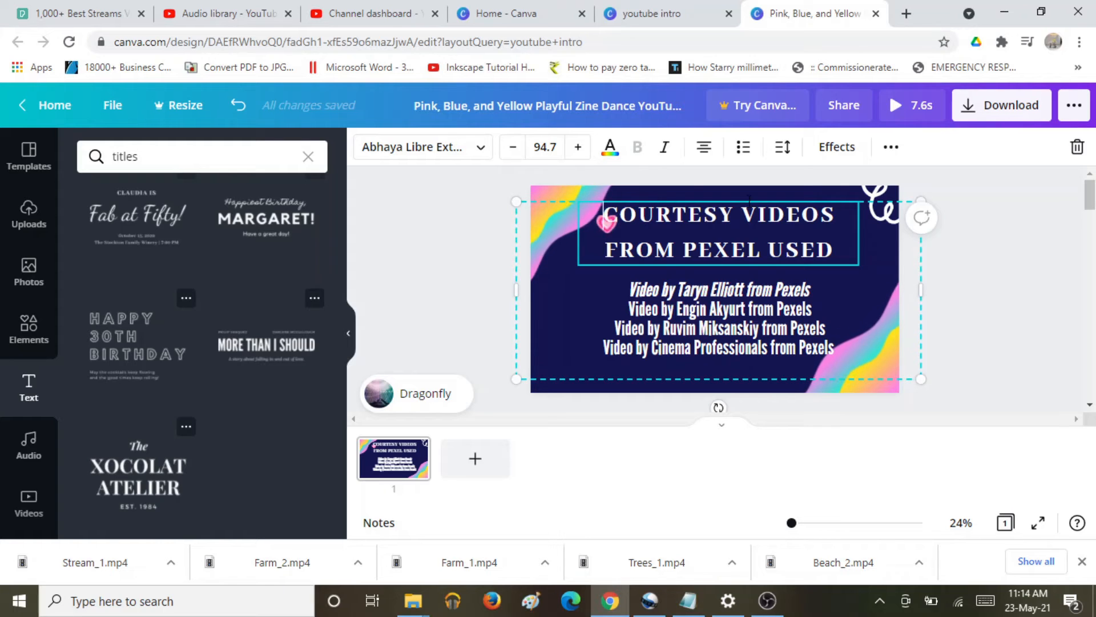
click(964, 272)
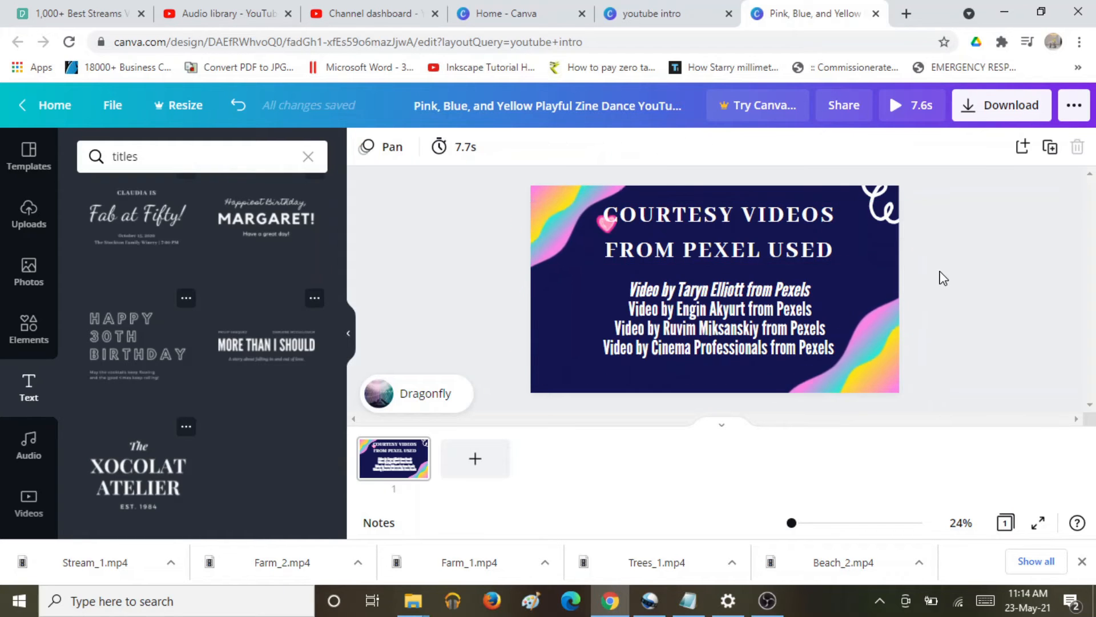
click(722, 220)
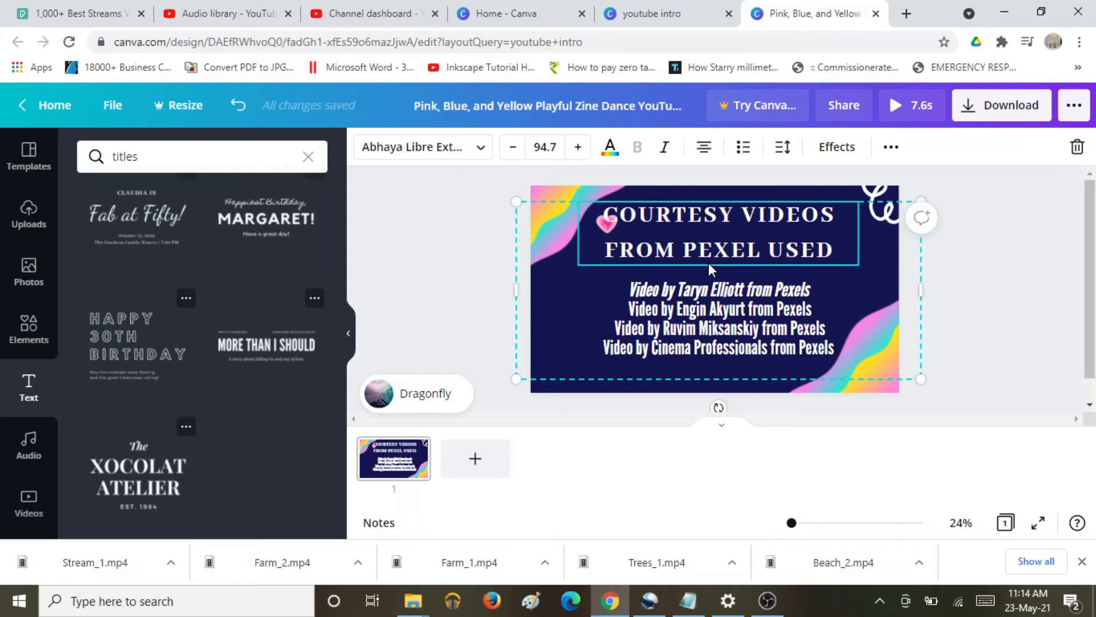
key(Down)
key(Down)
key(Down)
key(Down)
key(Down)
key(Down)
key(Down)
key(Down)
key(Down)
key(Down)
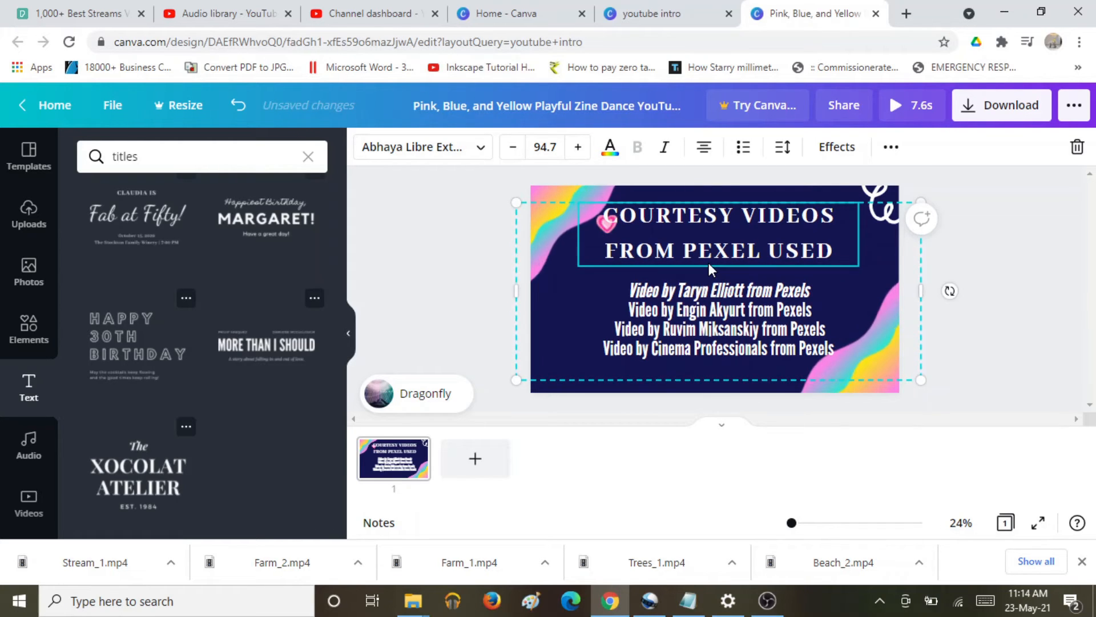
key(Down)
key(Down)
key(Down)
key(Down)
key(Down)
key(Down)
key(Down)
key(Down)
key(Down)
key(Down)
key(Down)
key(Down)
key(Down)
key(Down)
key(Down)
key(Down)
key(Down)
key(Down)
key(Down)
key(Down)
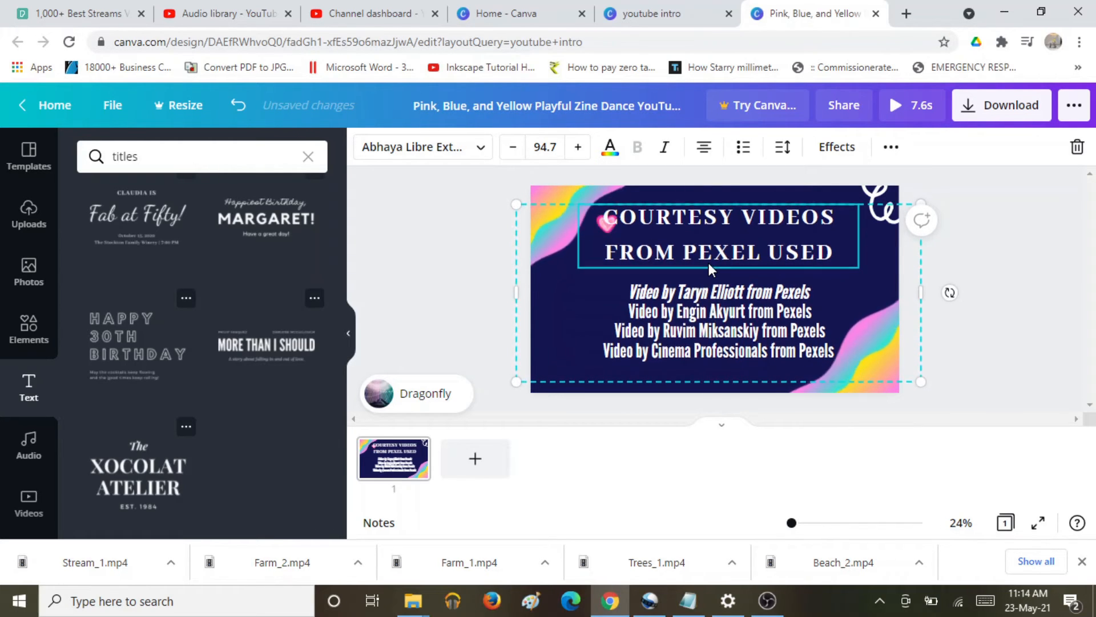
key(Down)
key(Down)
key(Down)
key(Down)
key(Down)
key(Down)
key(Down)
key(Down)
key(Down)
key(Down)
key(Down)
key(Down)
key(Down)
key(Down)
key(Down)
key(Down)
key(Down)
key(Down)
key(Down)
key(Down)
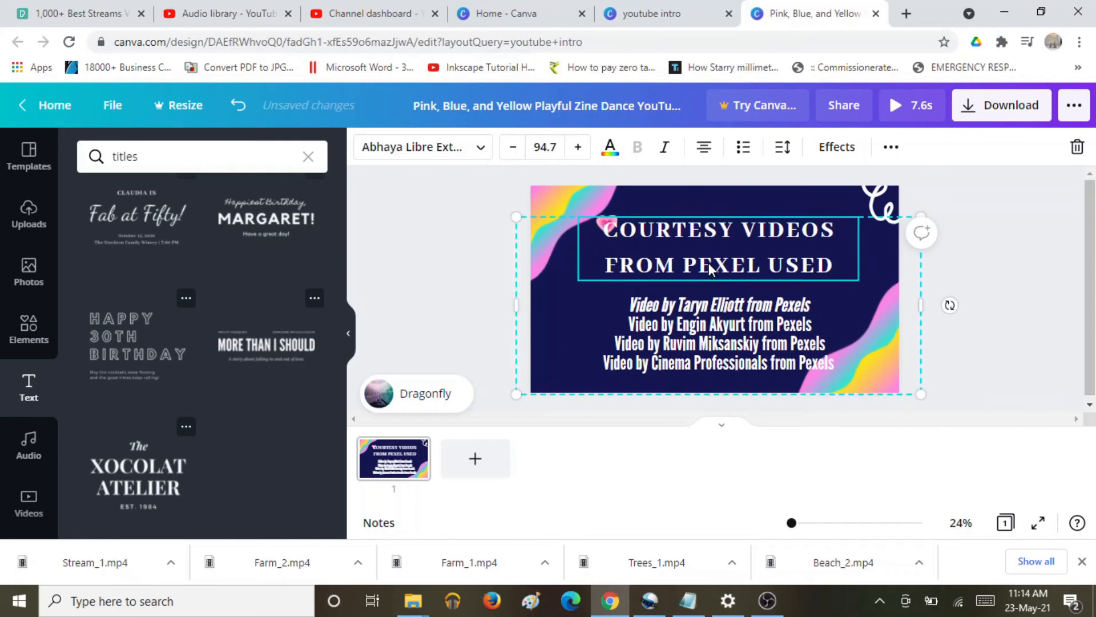
Step: Move the heading and credits group down until the heading sits clear below the heart
key(Down)
key(Down)
key(Down)
key(Down)
key(Down)
key(Down)
key(Down)
key(Down)
key(Down)
key(Down)
key(Down)
key(Down)
key(Down)
key(Down)
key(Down)
key(Down)
key(Down)
key(Down)
key(Down)
key(Down)
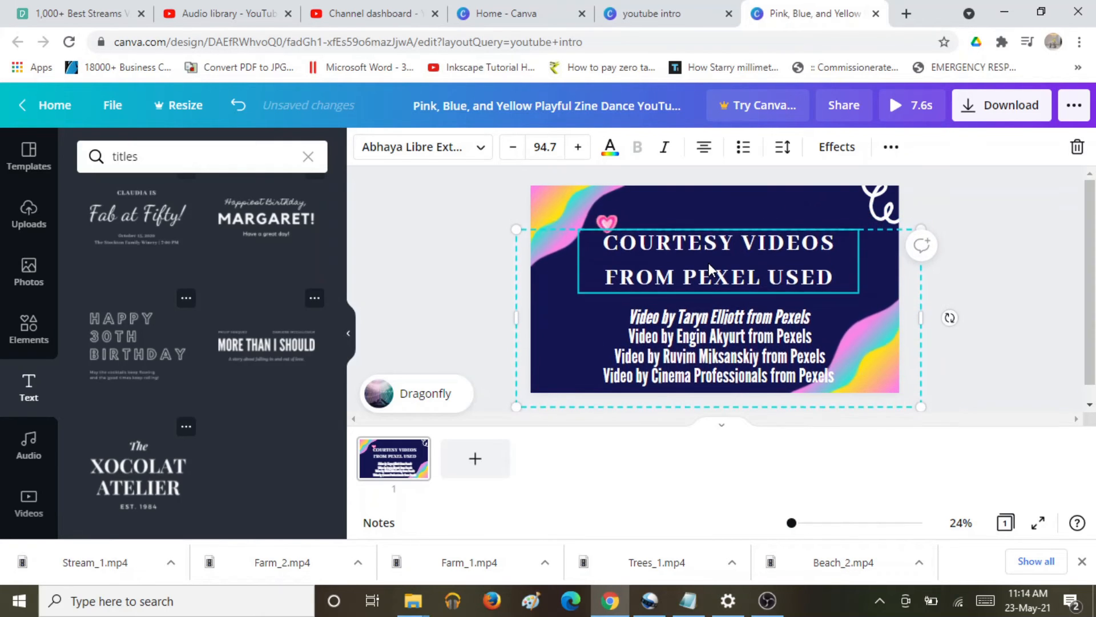
key(Down)
key(Down)
key(Down)
key(Down)
key(Down)
key(Down)
key(Down)
key(Down)
key(Down)
key(Down)
key(Down)
key(Down)
key(Down)
key(Down)
key(Down)
key(Down)
key(Down)
key(Down)
key(Down)
key(Down)
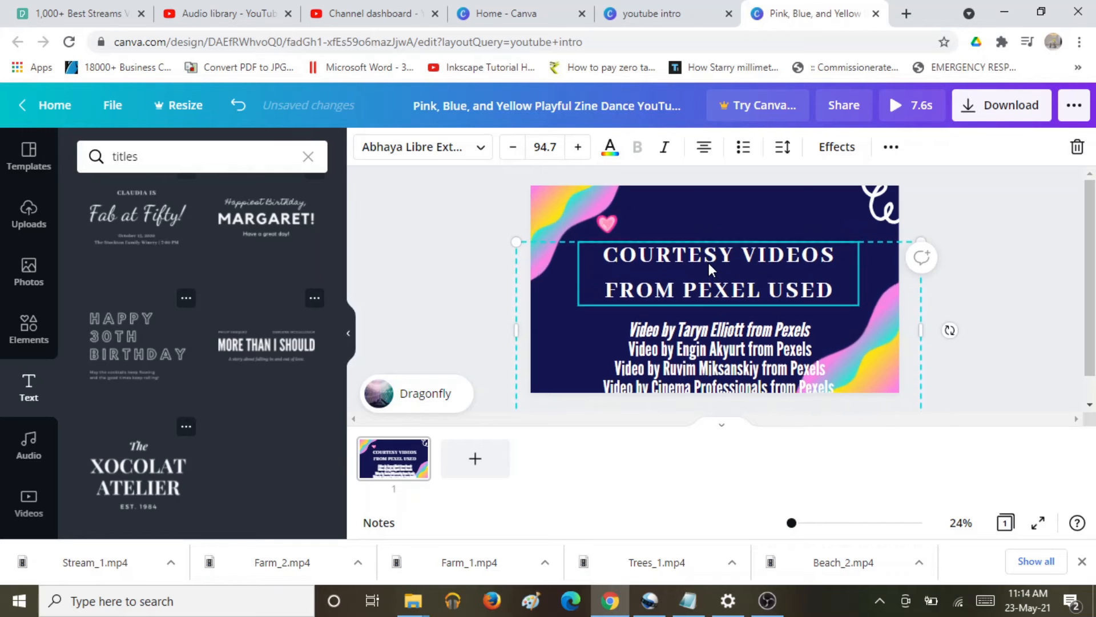
key(Down)
key(Down)
key(Down)
key(Down)
key(Down)
key(Down)
key(Down)
key(Down)
key(Down)
key(Down)
key(Down)
key(Down)
key(Down)
key(Down)
key(Down)
key(Down)
key(Down)
key(Down)
key(Down)
key(Down)
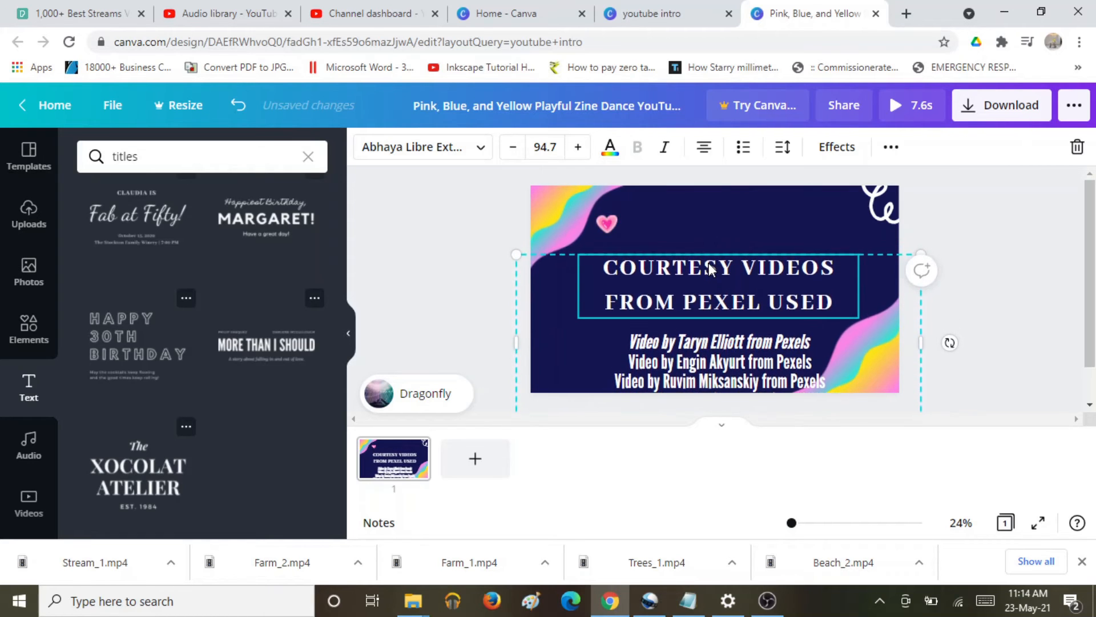
Step: Move the heart beside the heading's second line, and raise the heading and credits group so all four credits fit on the slide
click(610, 224)
drag(609, 228, 590, 344)
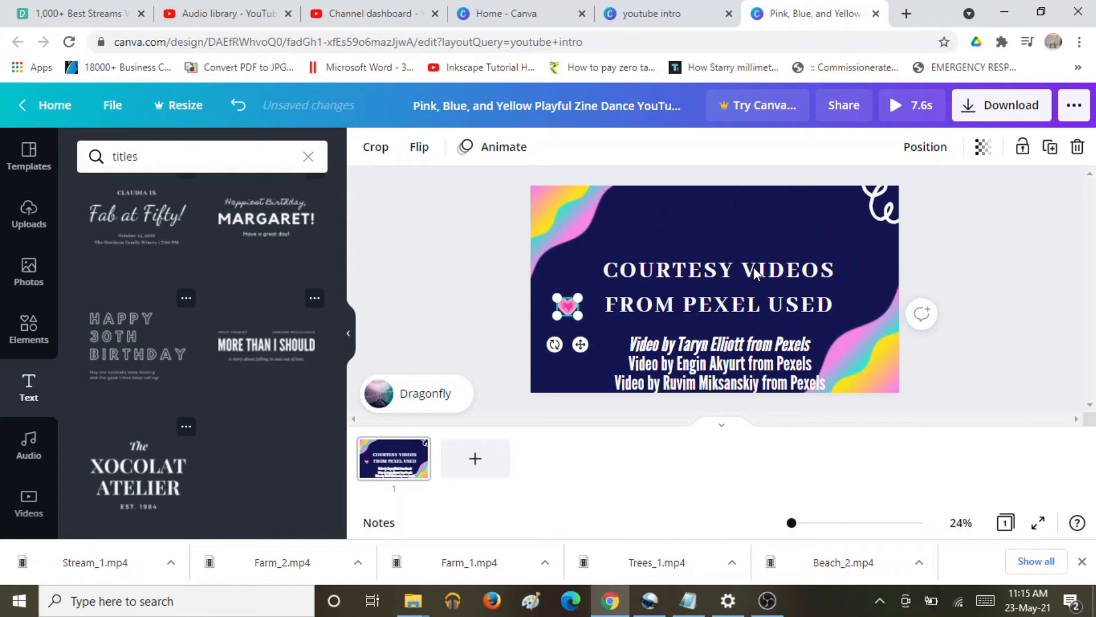
click(824, 273)
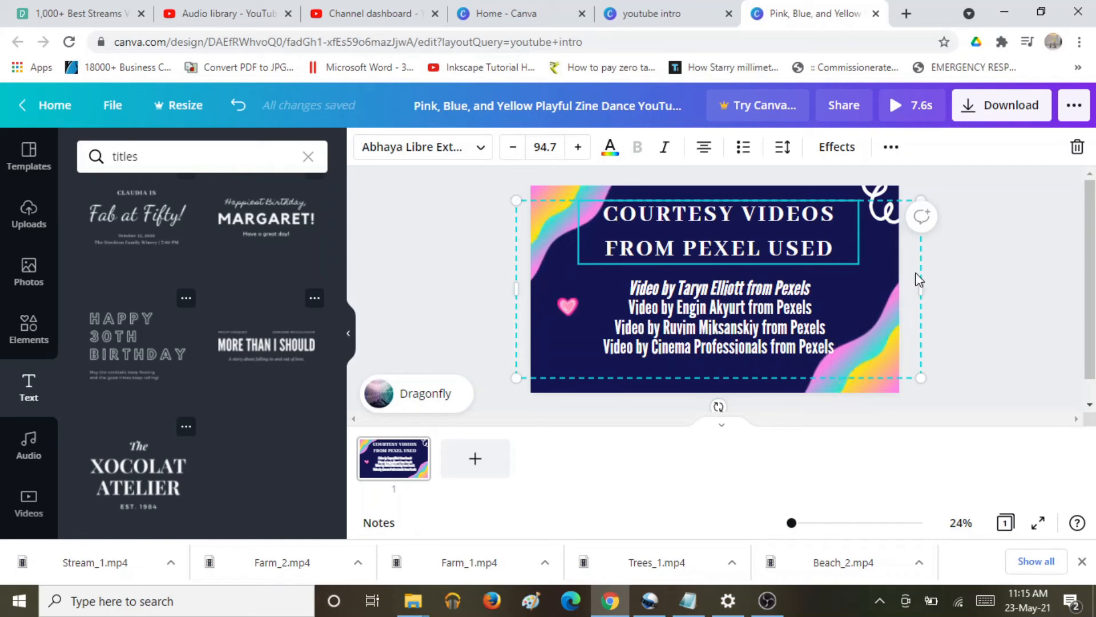
click(963, 308)
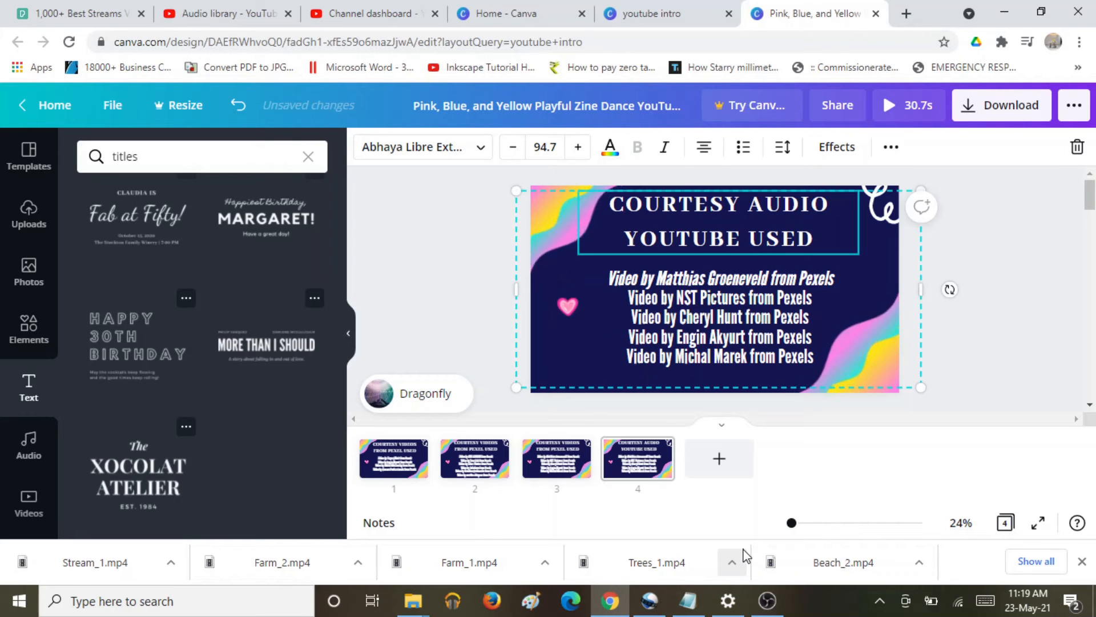
Step: Insert "LIBRARY" after "YOUTUBE" in the fourth slide's heading and reduce the whole heading's font size to below 68.7
text(LIBRA)
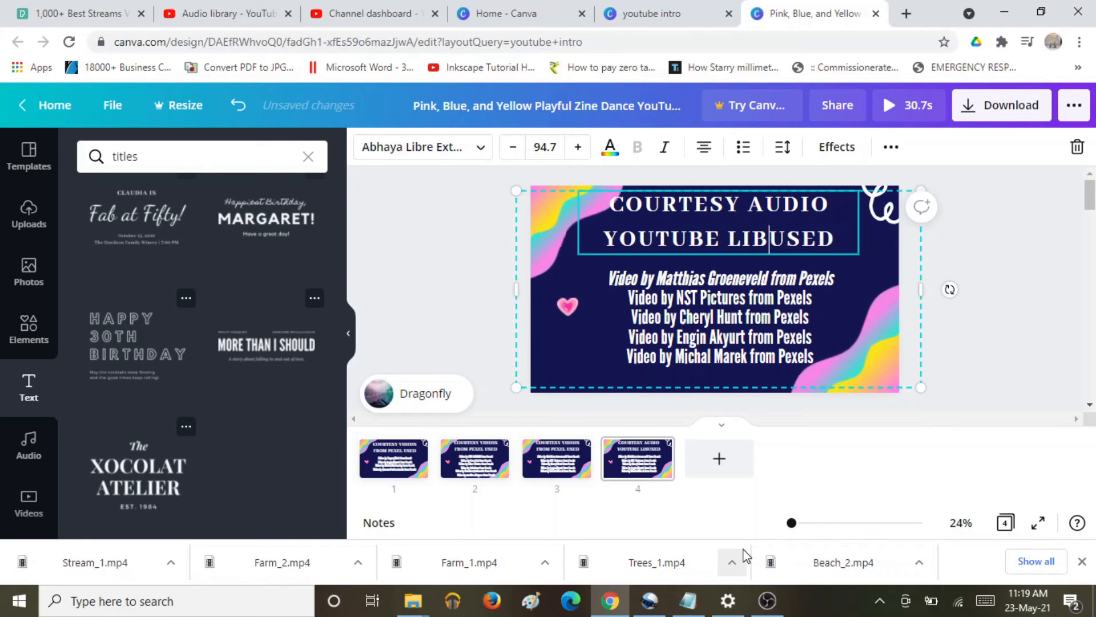
text(RY)
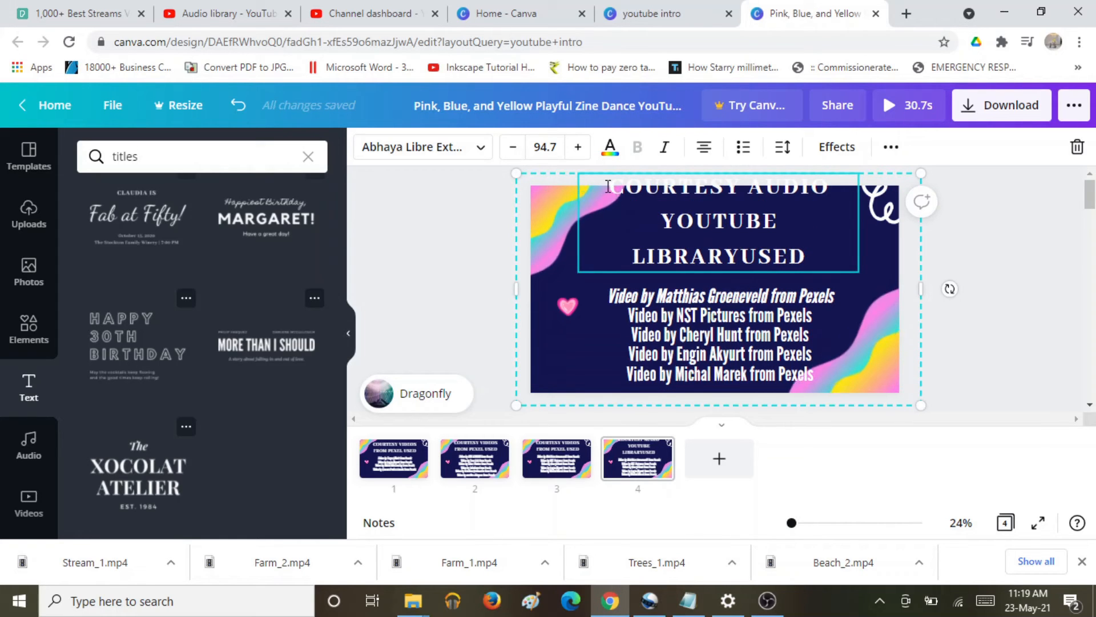
drag(609, 187, 806, 260)
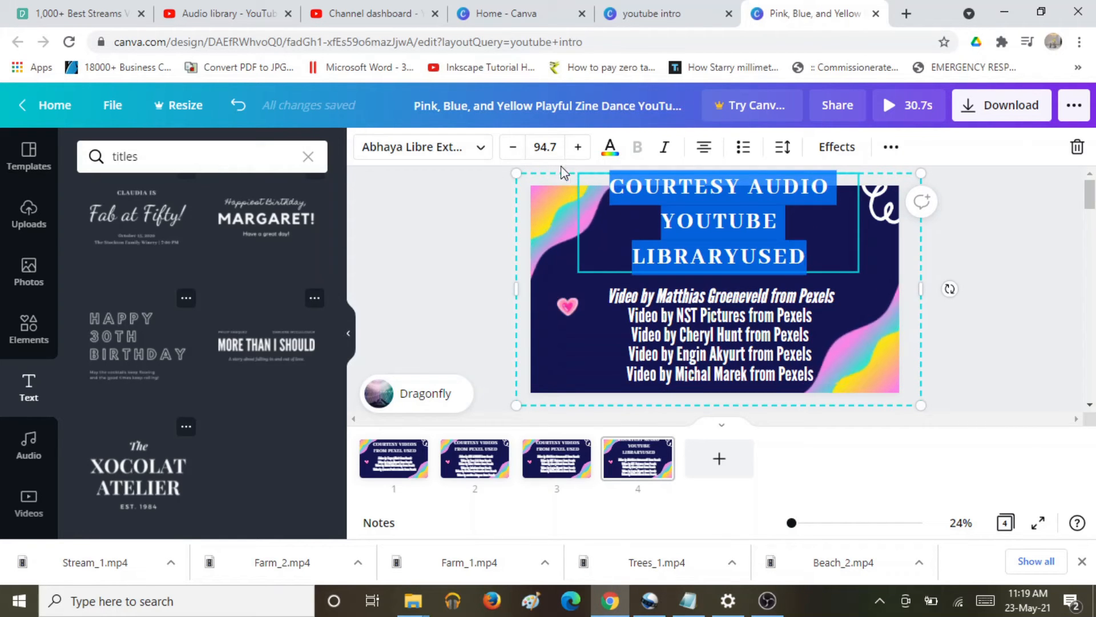
click(513, 149)
click(513, 148)
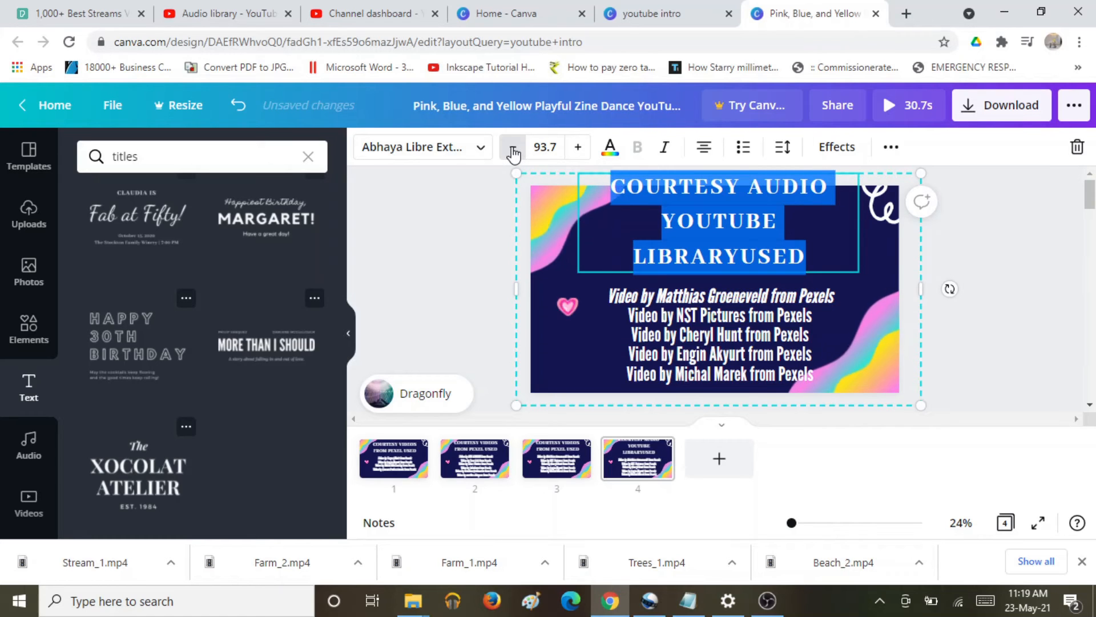
click(514, 149)
click(513, 149)
click(513, 149)
click(514, 150)
click(513, 150)
click(513, 150)
click(513, 149)
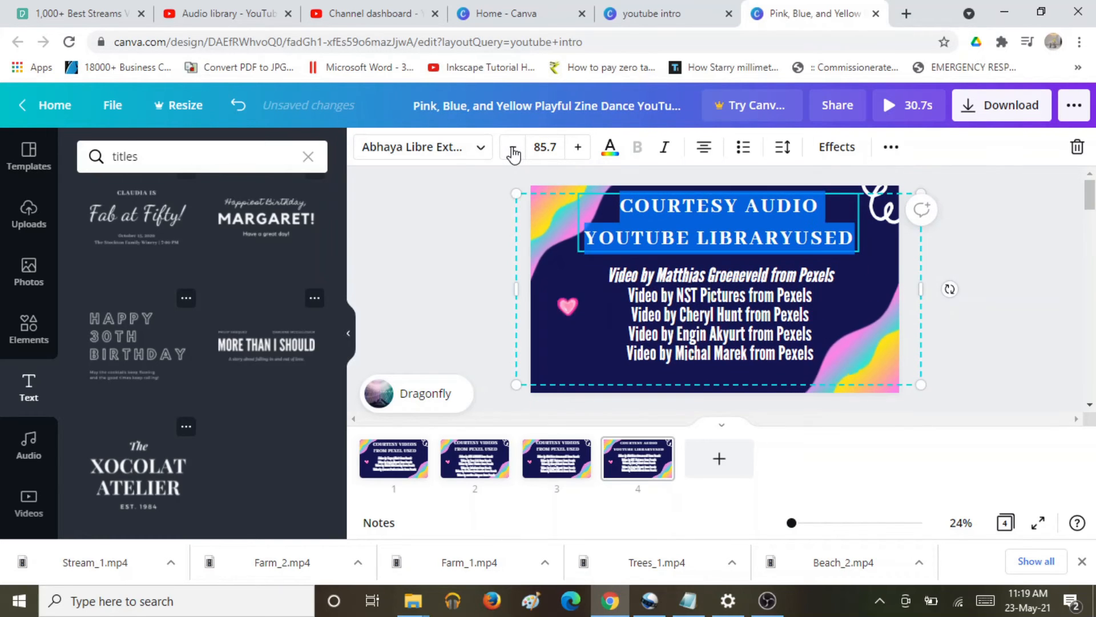
click(514, 150)
click(513, 150)
click(513, 150)
click(514, 149)
click(513, 149)
click(514, 150)
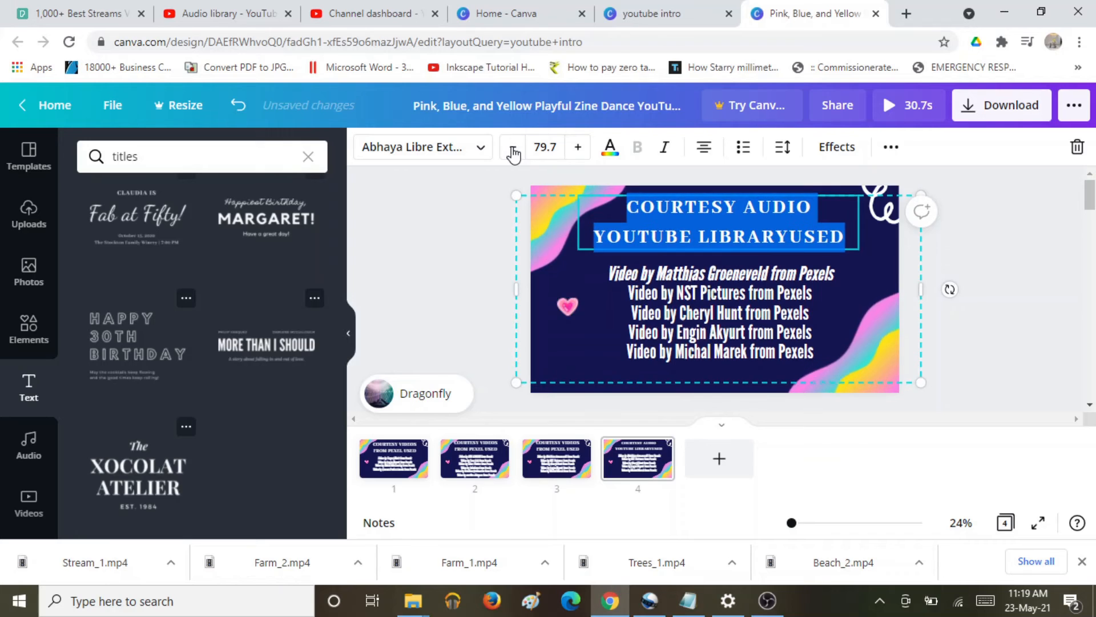
click(513, 150)
click(513, 149)
click(513, 150)
click(514, 150)
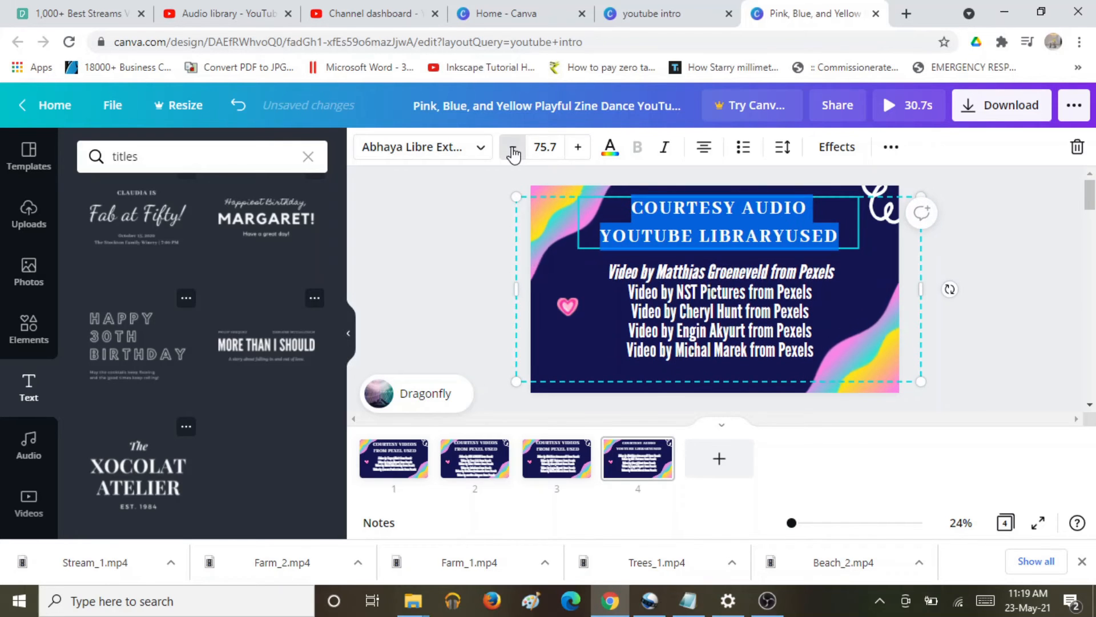
double_click(514, 149)
double_click(514, 149)
double_click(513, 149)
click(514, 150)
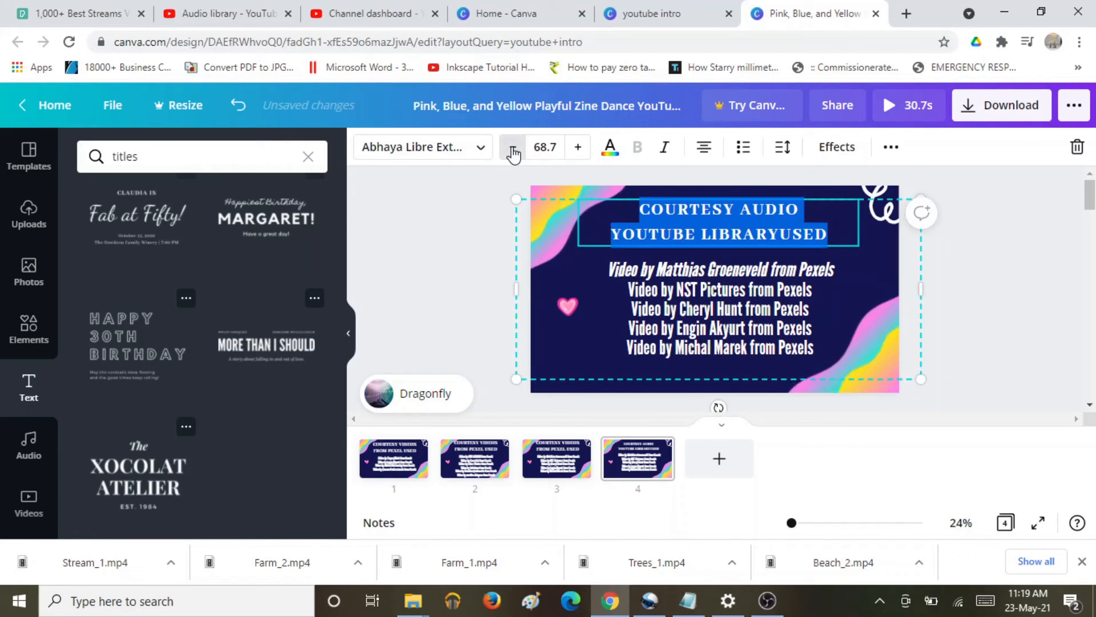
triple_click(513, 150)
click(991, 274)
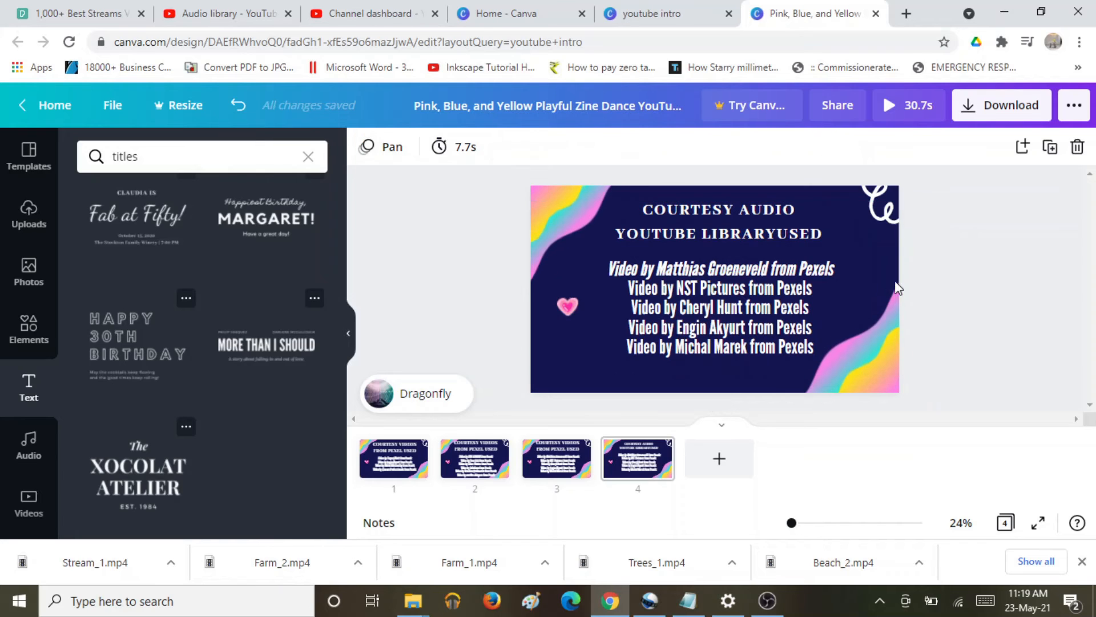
Step: Enter "Please Subscribe" and "and Hit the Like" on two lines below the THANK YOU heading on the fifth slide
click(655, 292)
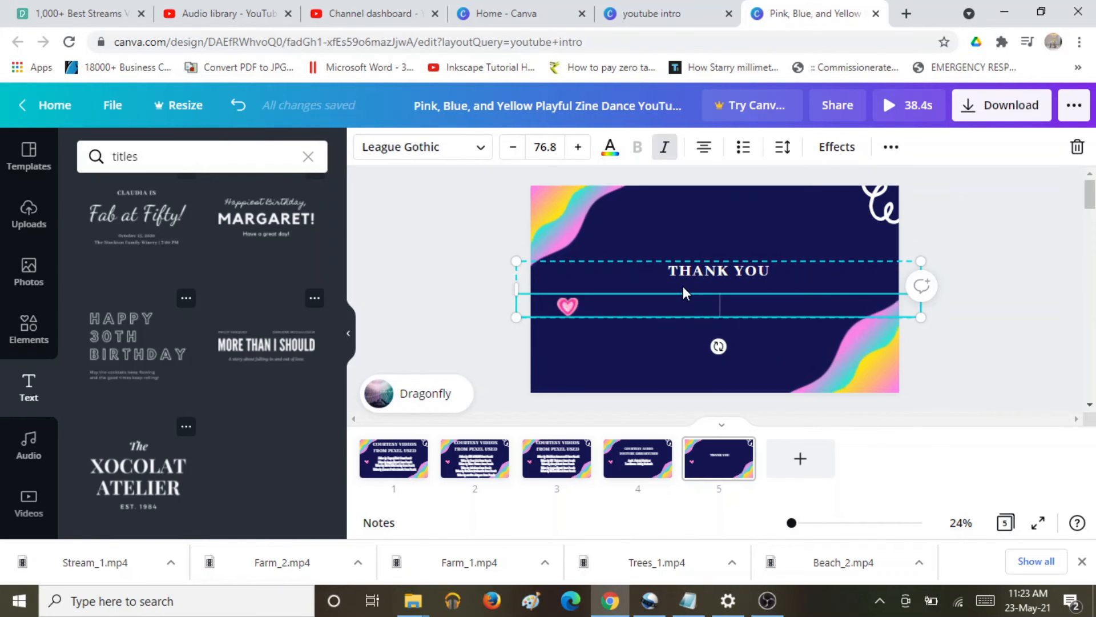
text(lease)
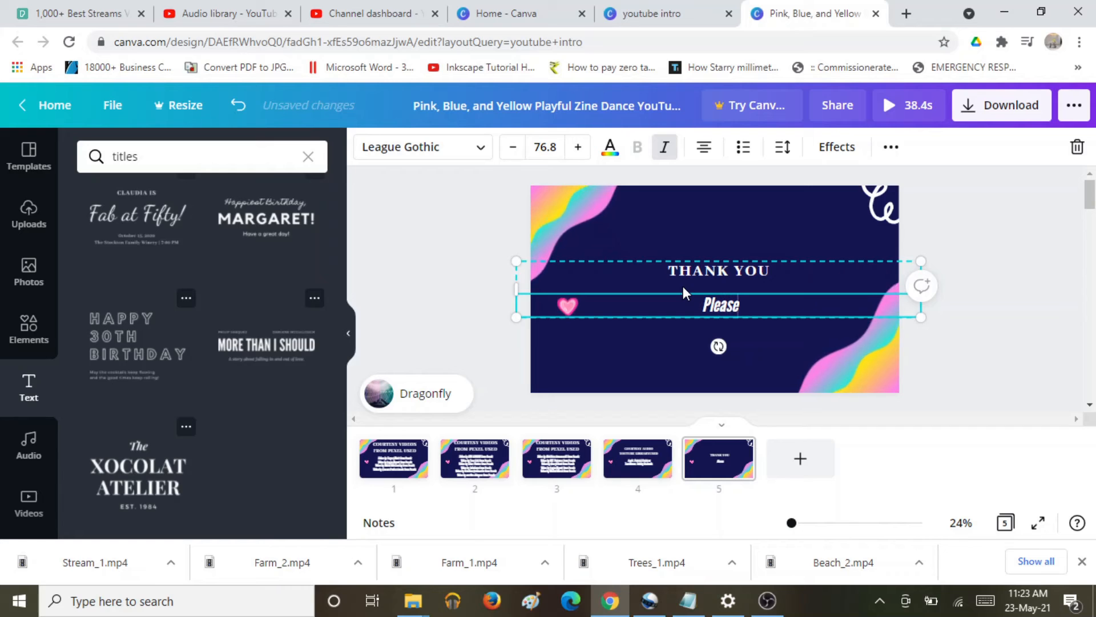
text( Su)
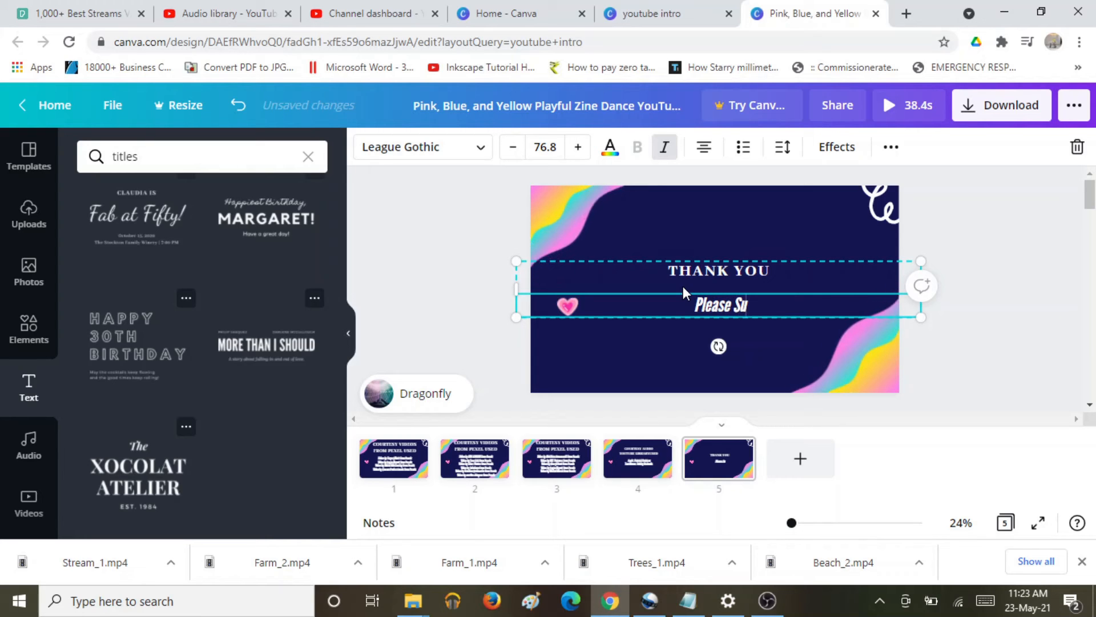
text(bscribe)
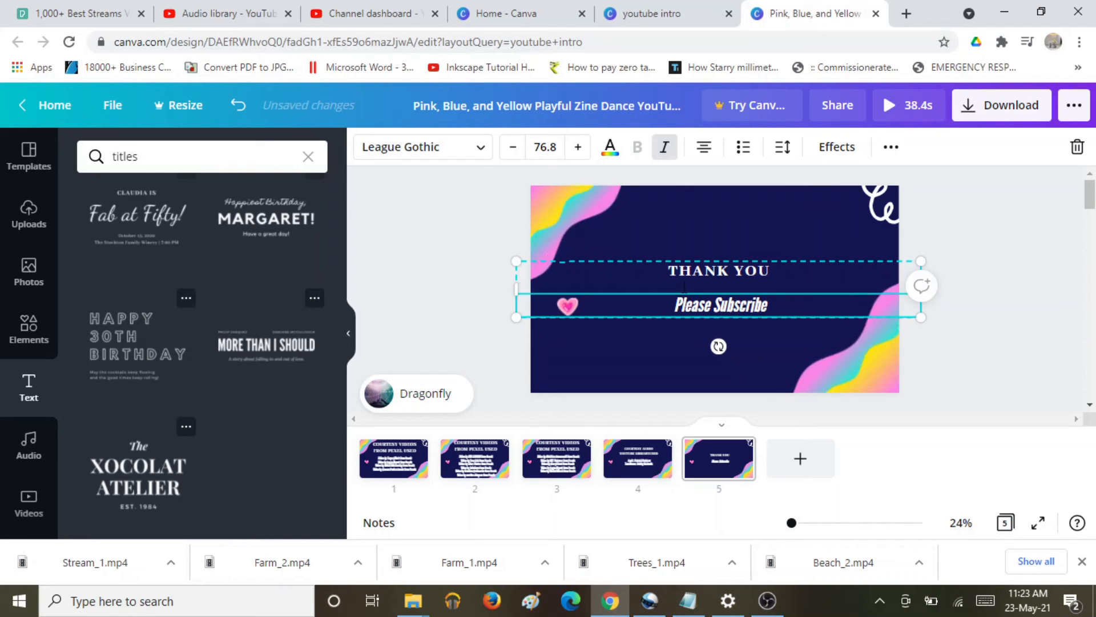
key(Return)
text(and)
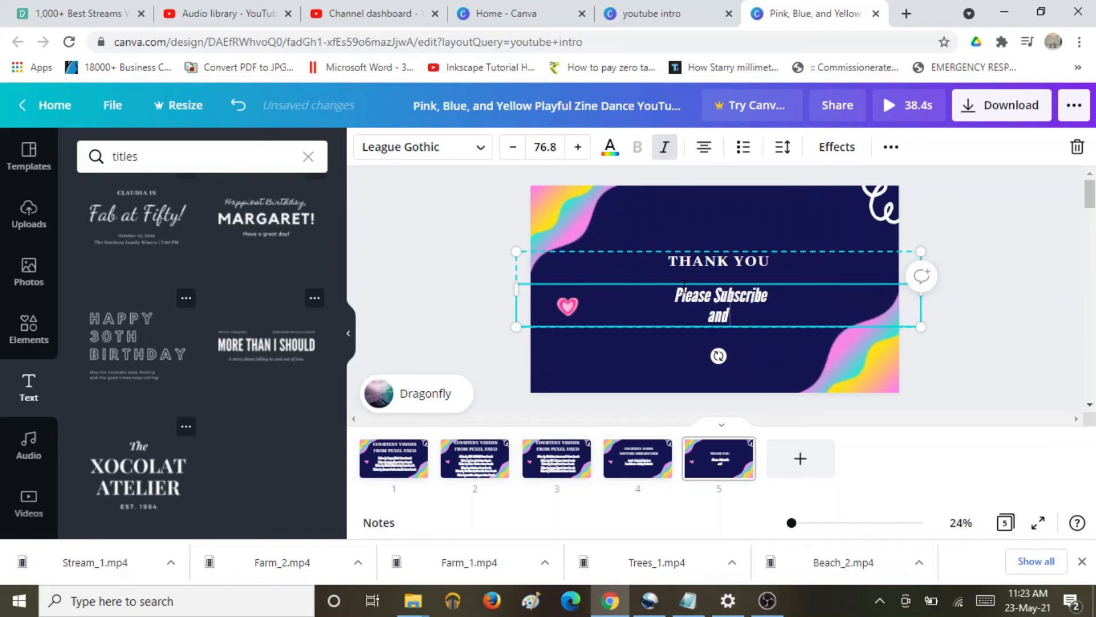
text( Hit)
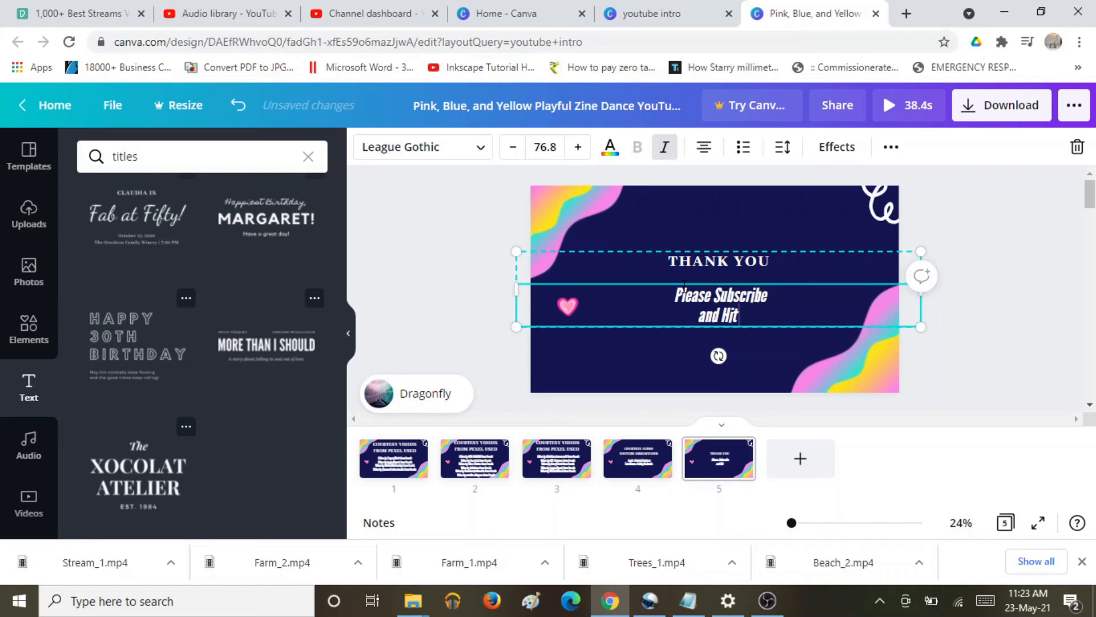
text( the L)
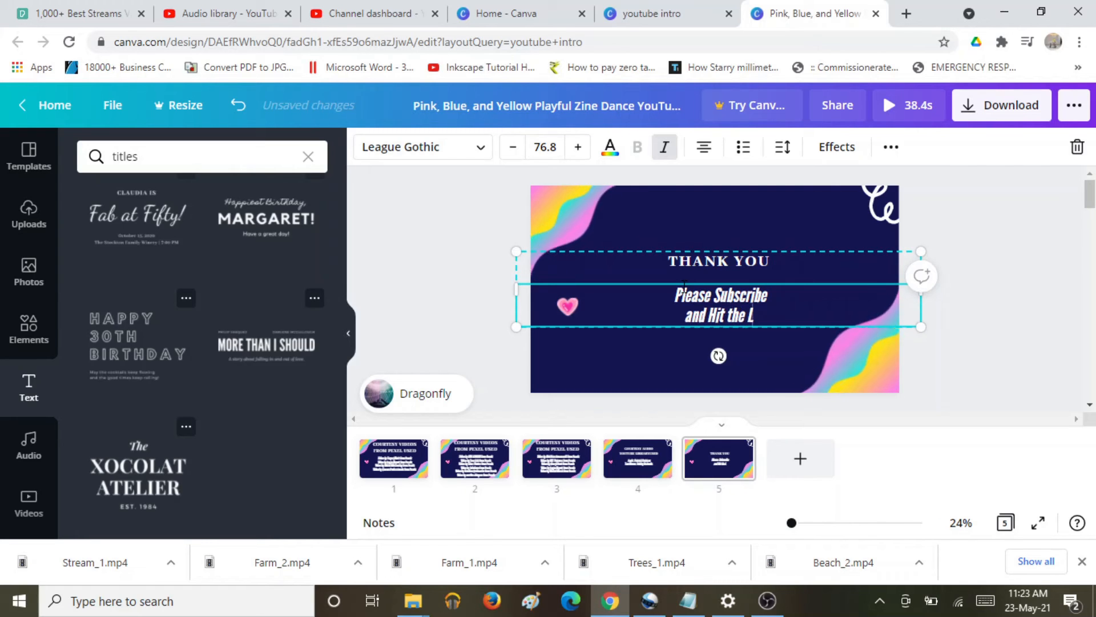
text(ike)
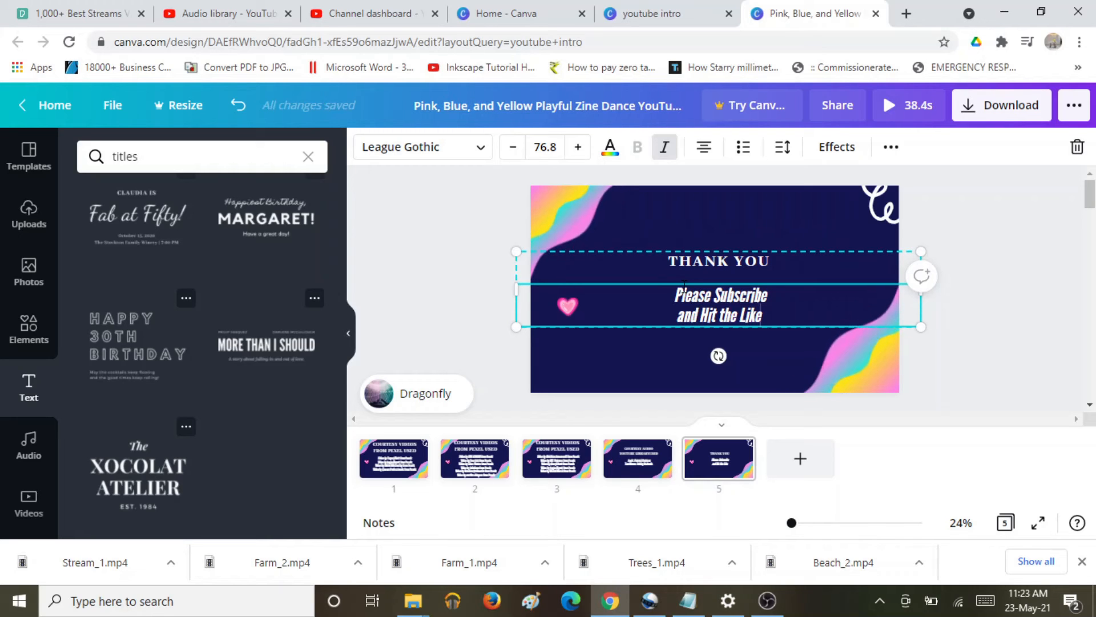
Step: Add the line "More to follow interesting VIDEOS" to the closing text, two blank lines below the Like request
key(Return)
key(Return)
key(Return)
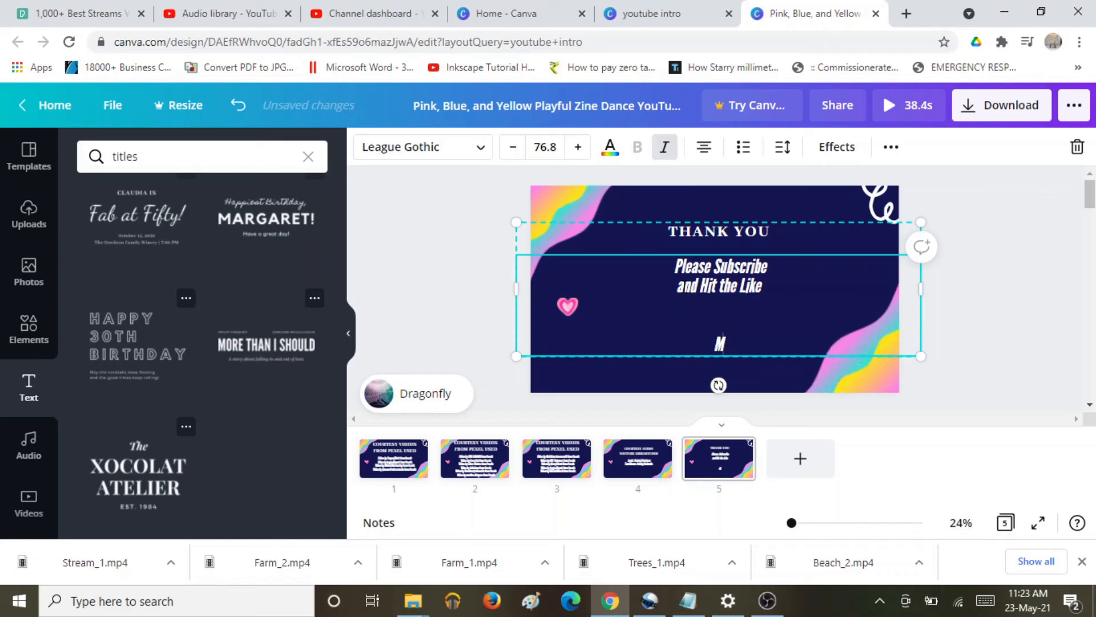
text(More to)
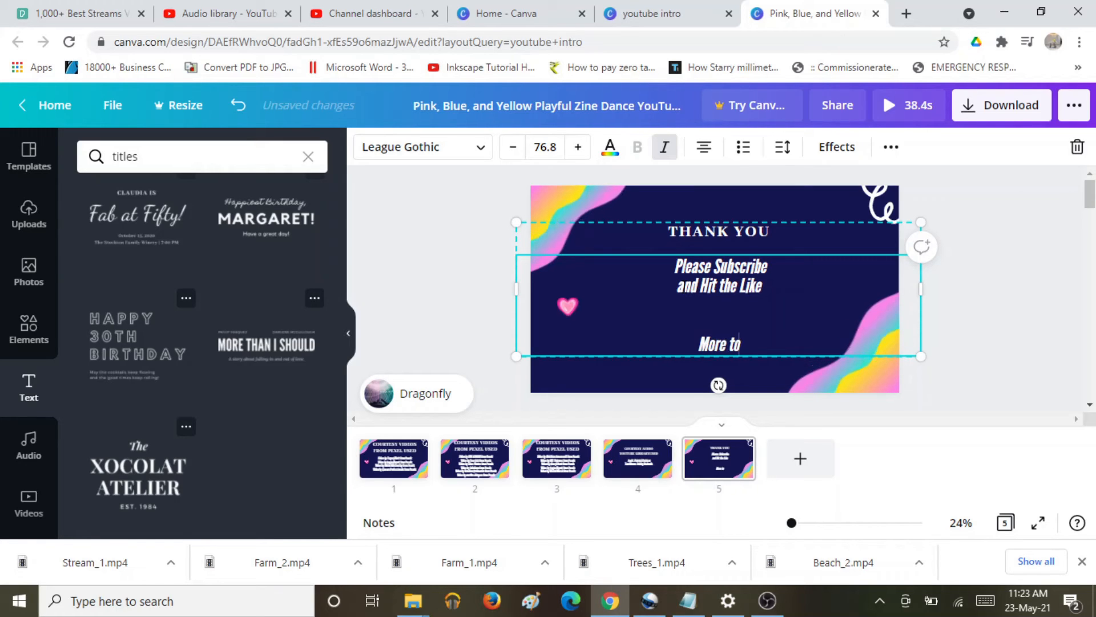
text( follow)
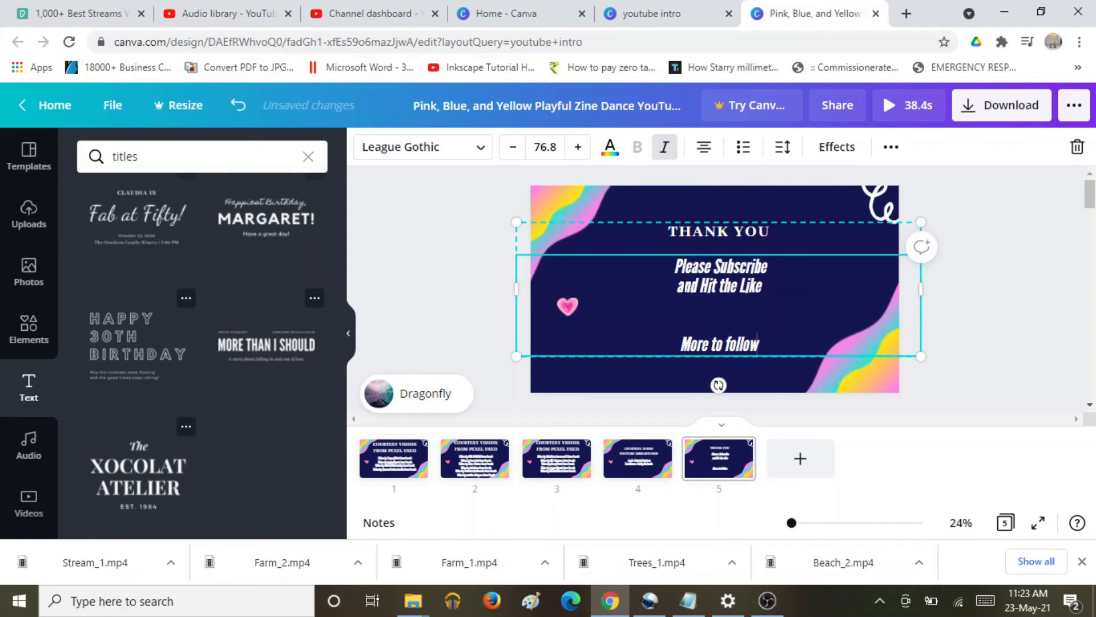
text( int)
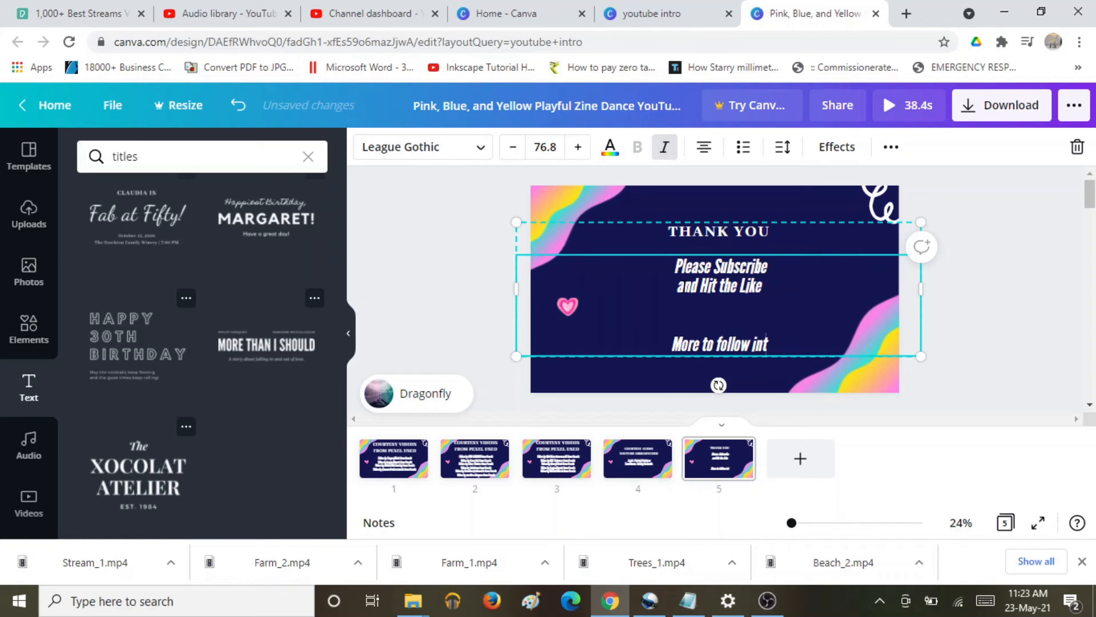
text(eresting)
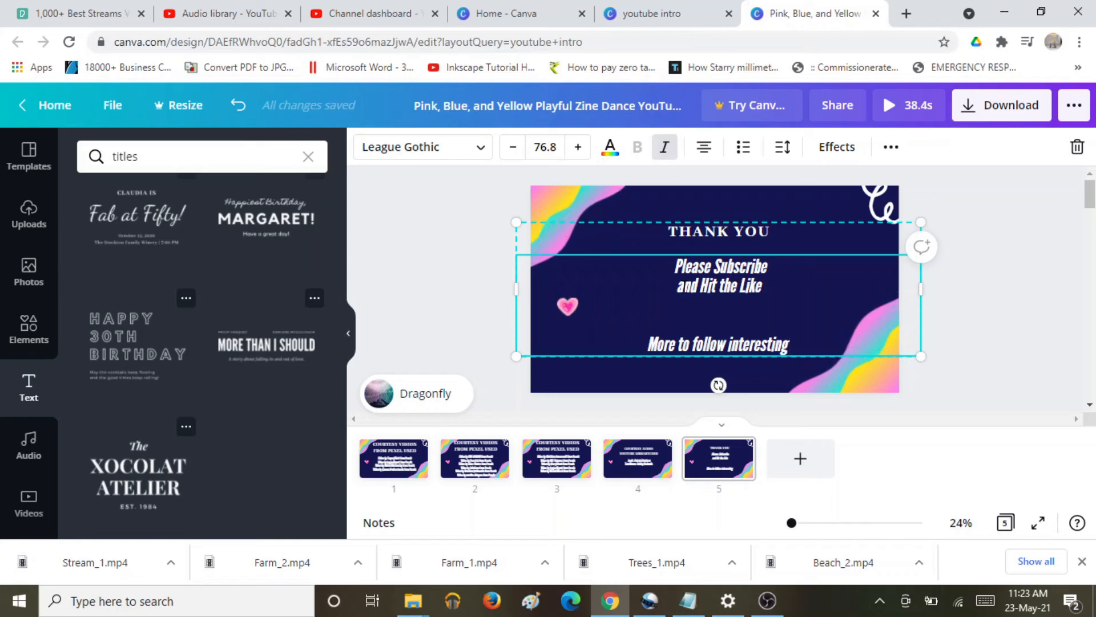
text( Vl)
text(D)
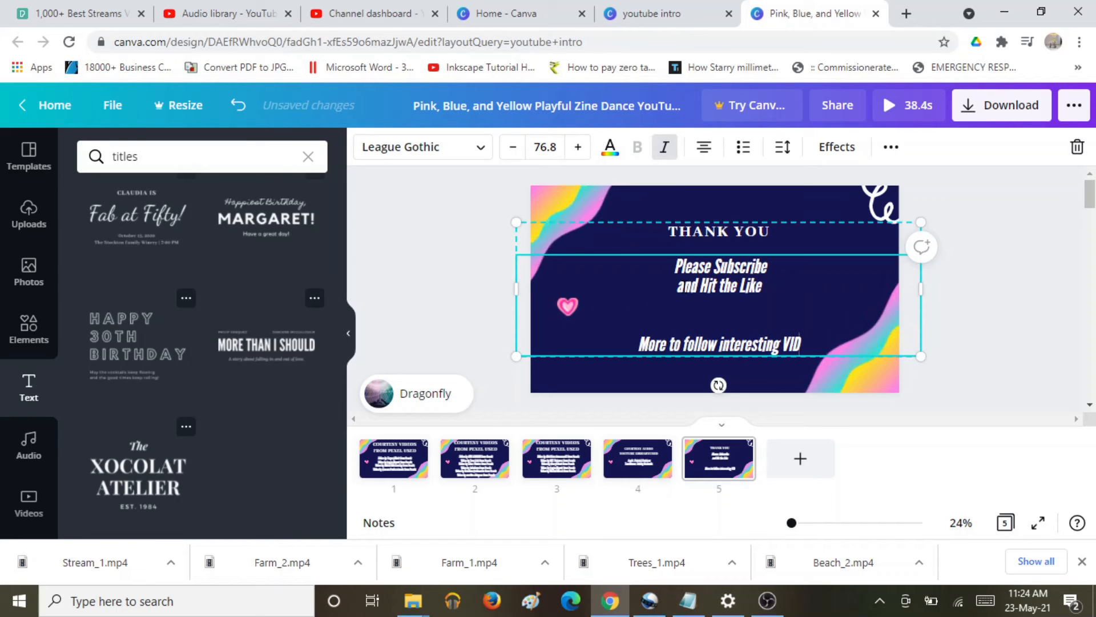
text(EOS)
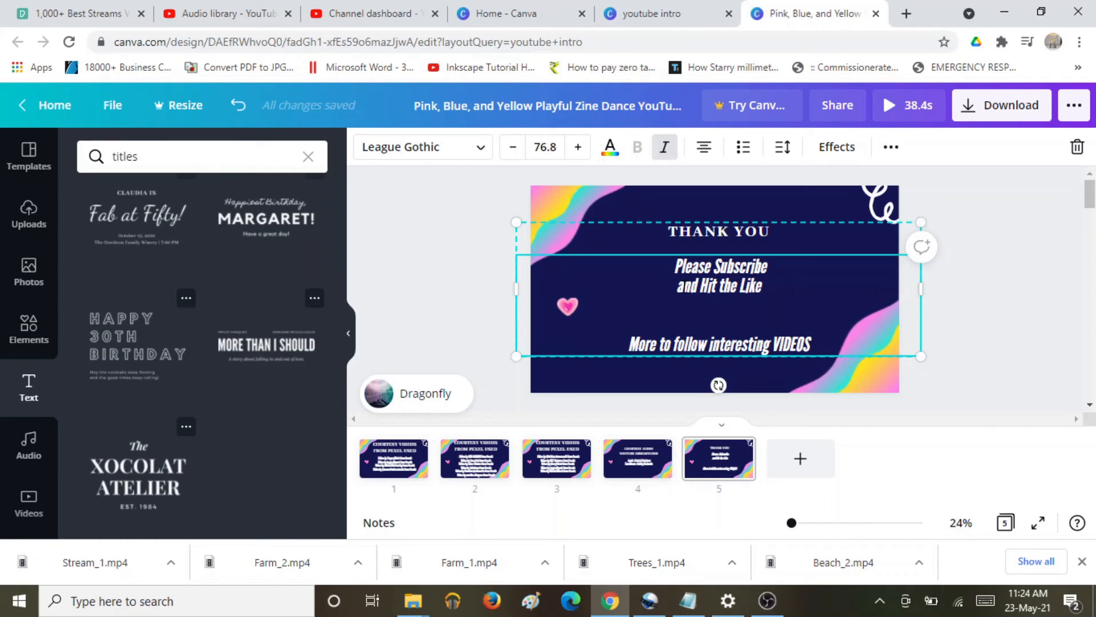
Step: Add the sign-off "Sincerely from VS" to the fifth slide's closing text, one blank line below the interesting VIDEOS line
key(Return)
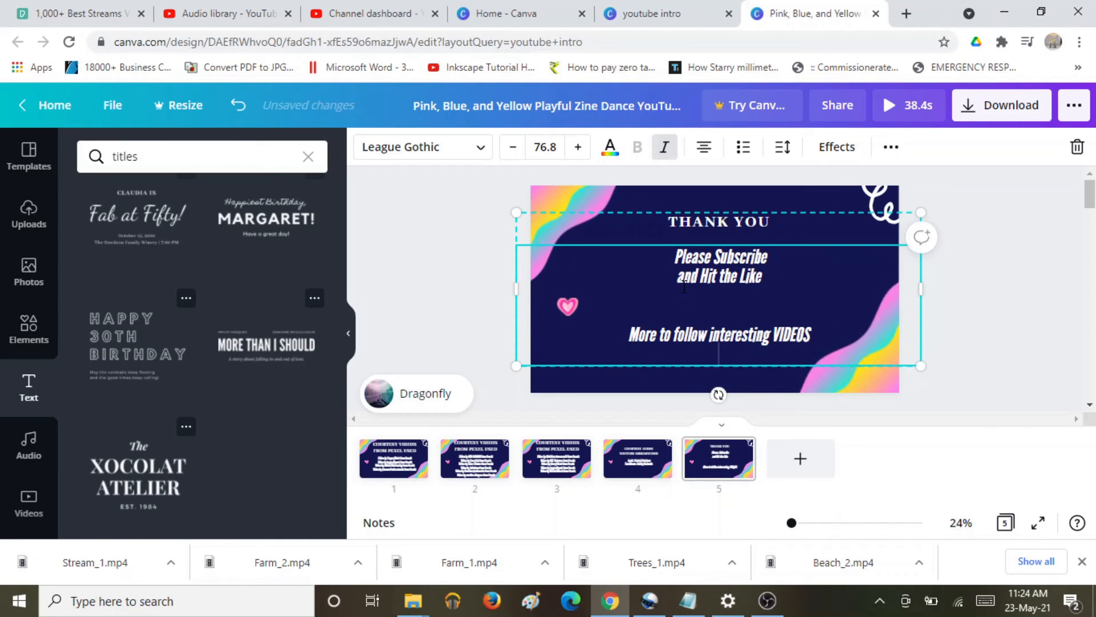
key(Return)
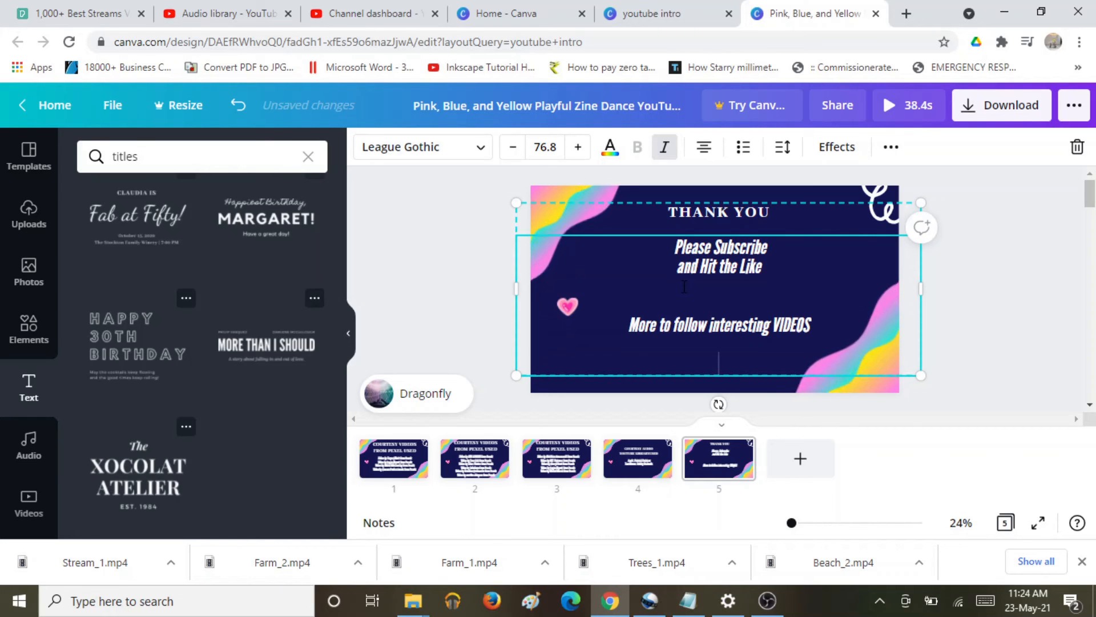
text($)
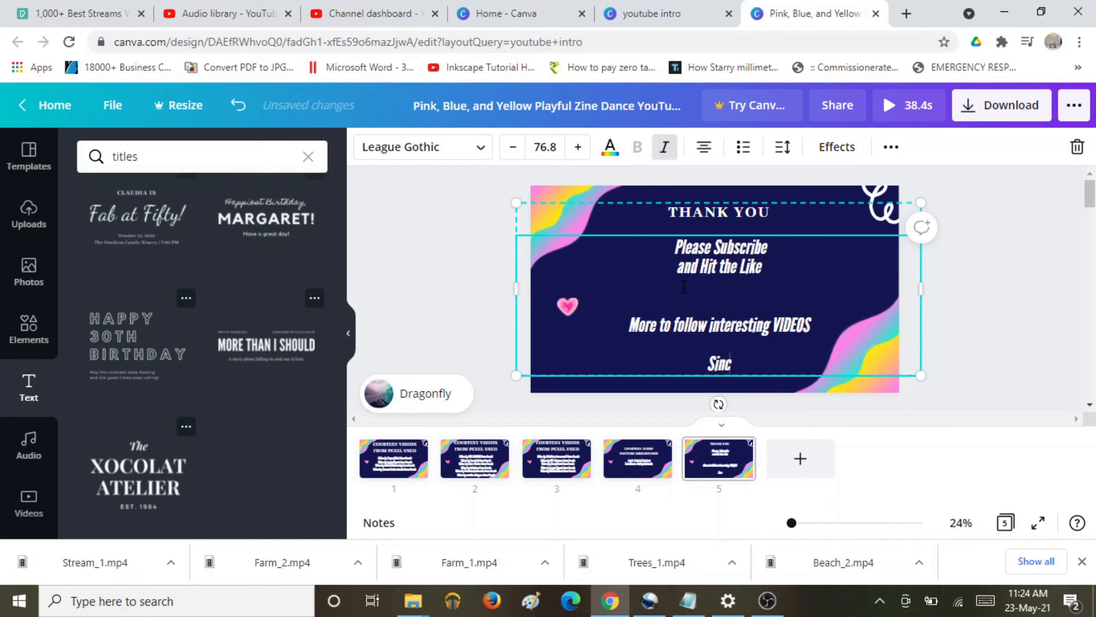
text(incerely)
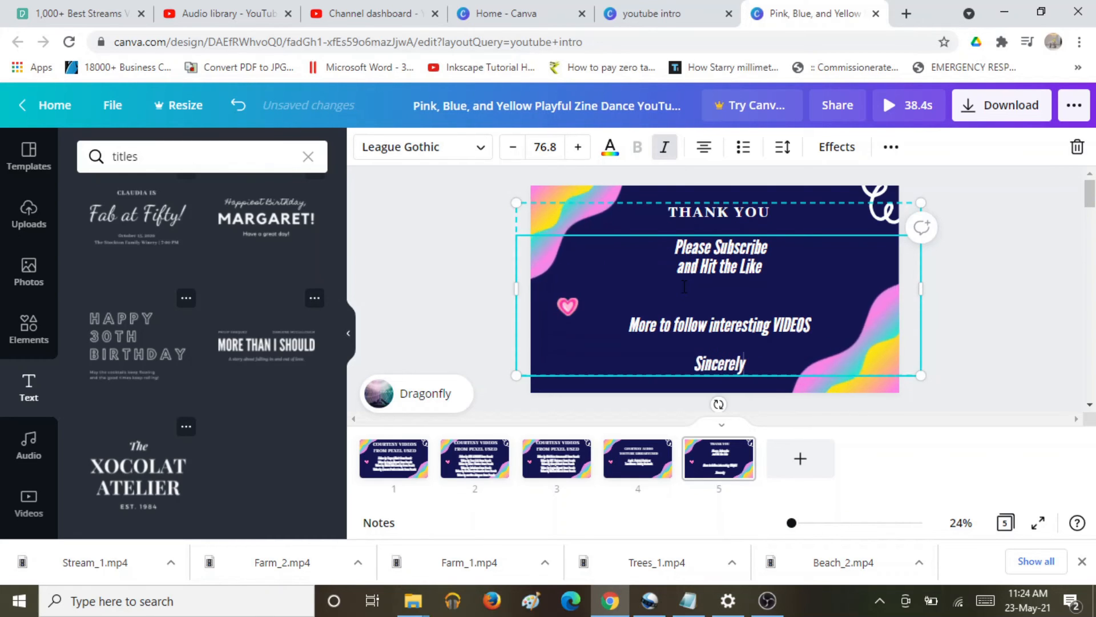
text( by)
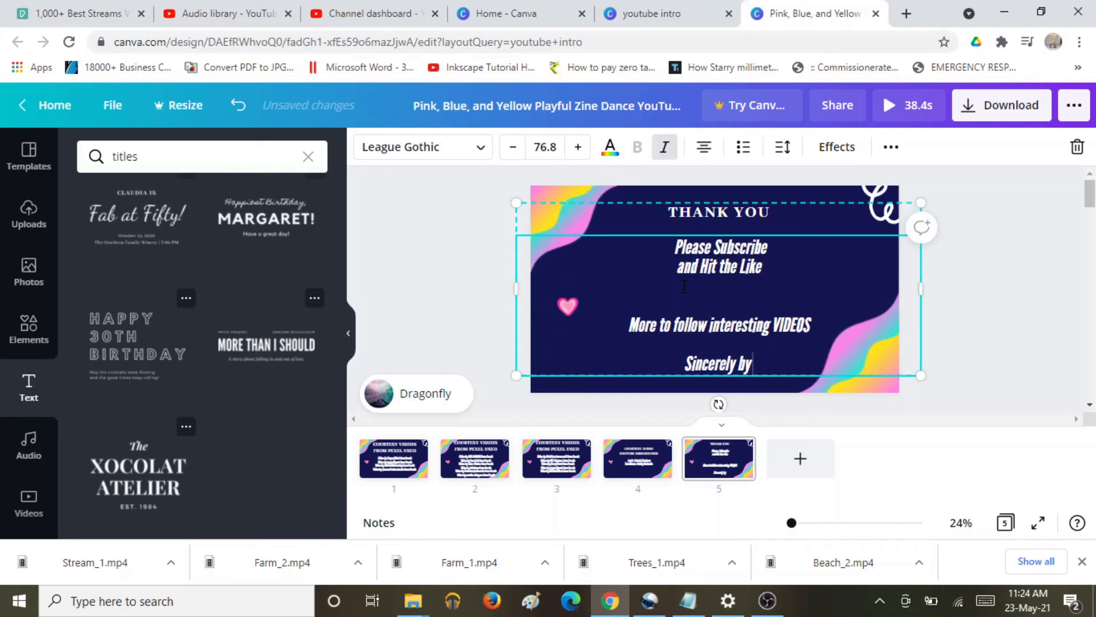
text( R)
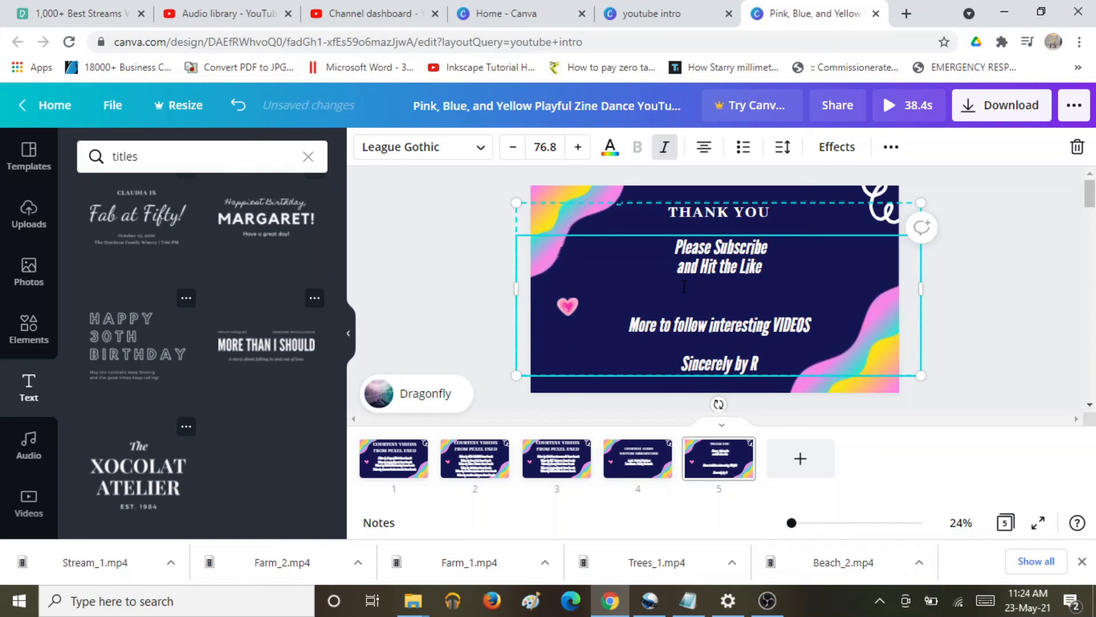
key(BackSpace)
text(VS)
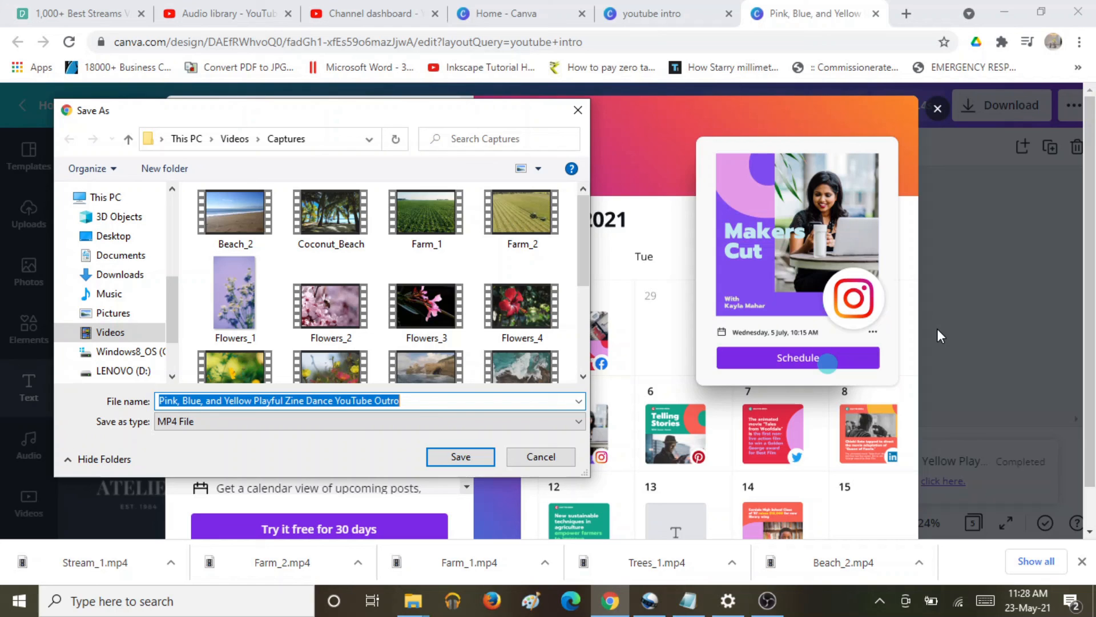
Step: Save the exported MP4 as "CC_Titles_Nature Video" in the Captures folder and close the download message
text(Tit)
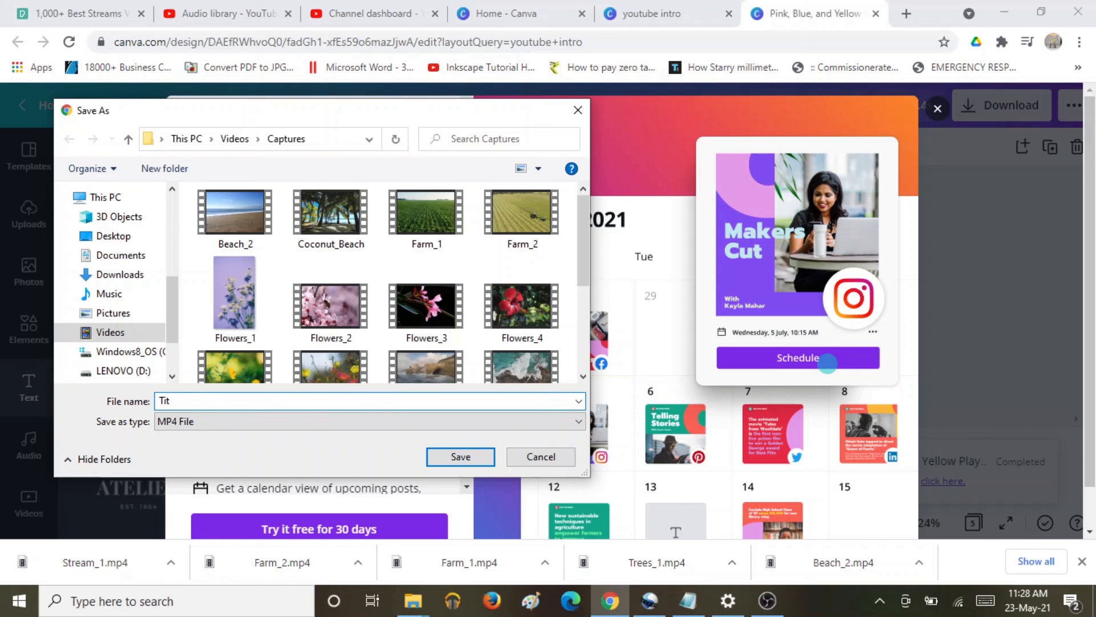
key(BackSpace)
key(BackSpace)
key(BackSpace)
text(CC_Titt)
key(BackSpace)
text(les_)
text(N)
text(at)
text(ure)
text( C)
key(BackSpace)
text(Video)
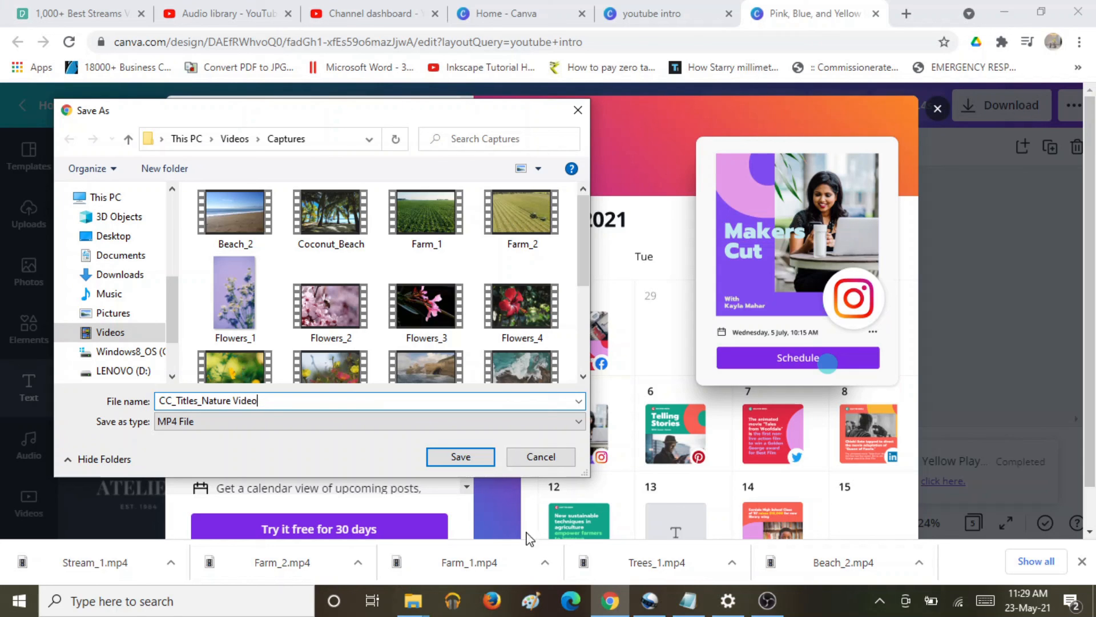
click(472, 461)
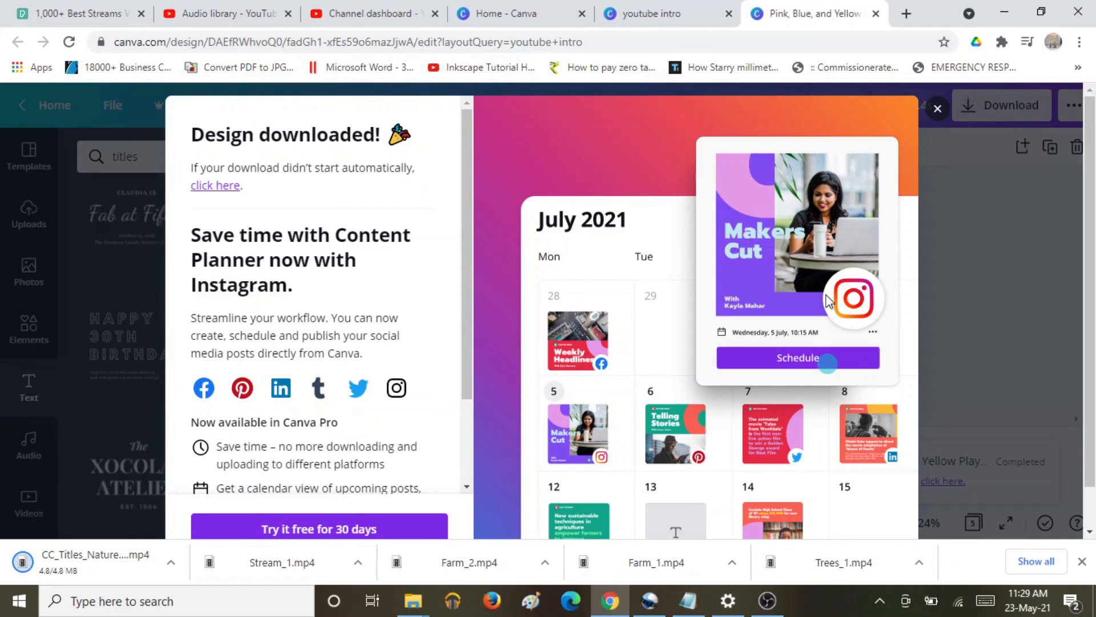
click(938, 110)
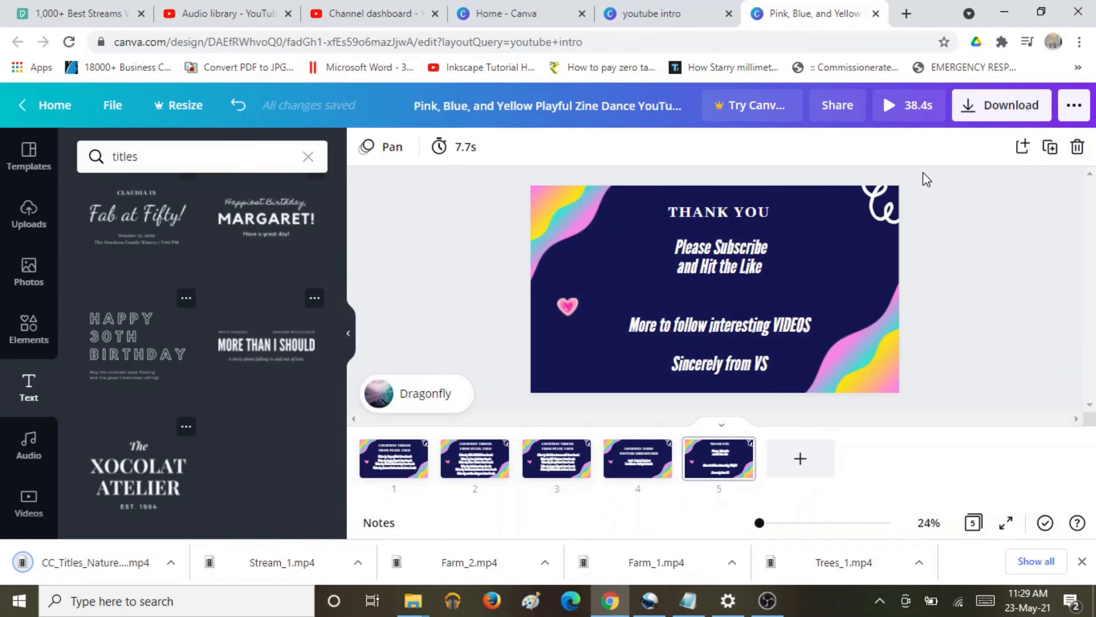